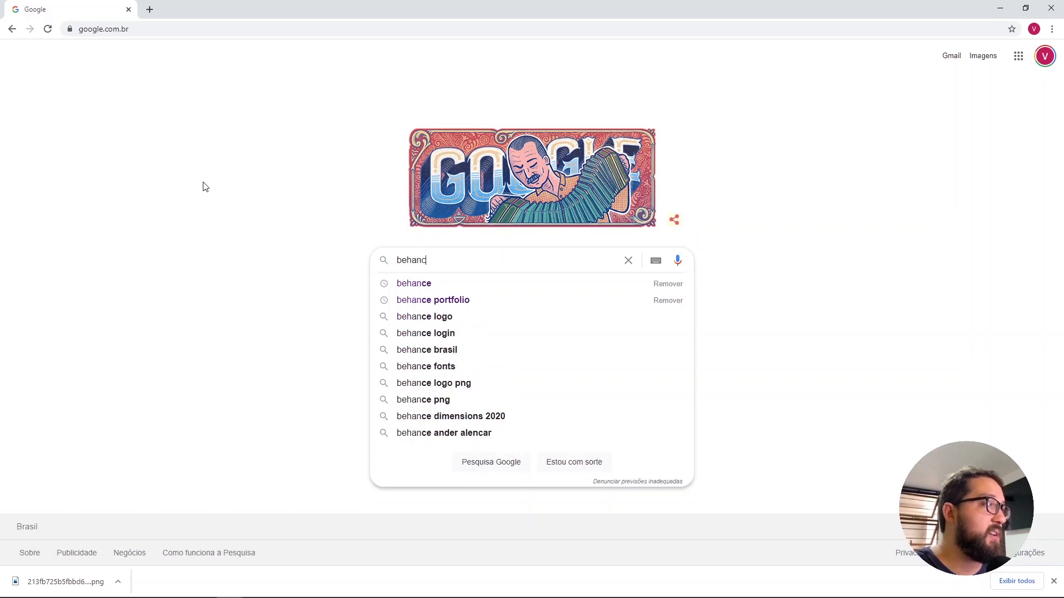
# Step: Search Google for "behance" and open the Behance website from the results
pyautogui.press('Return')
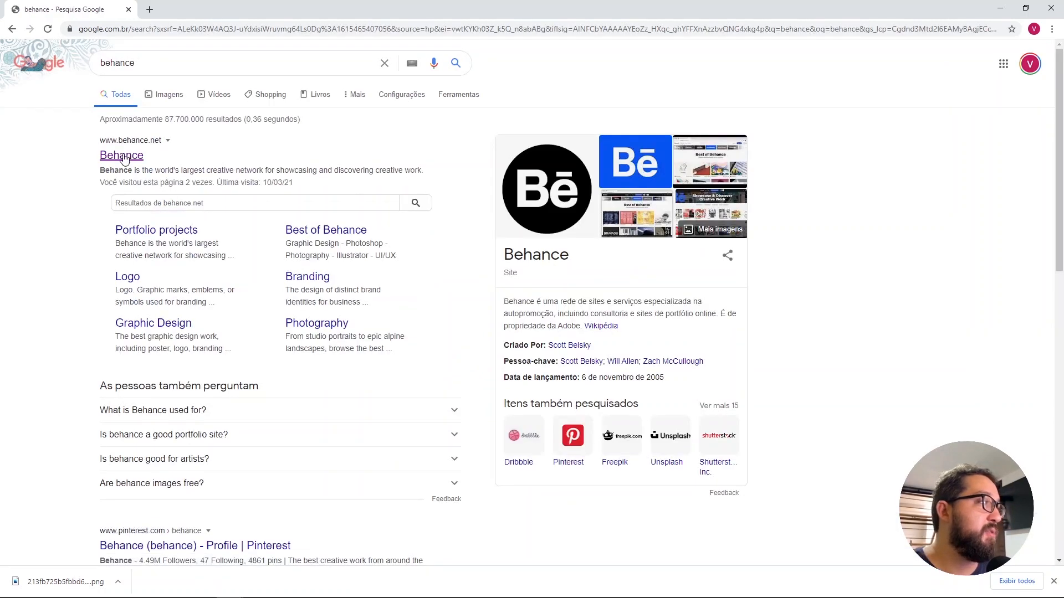
pyautogui.click(127, 156)
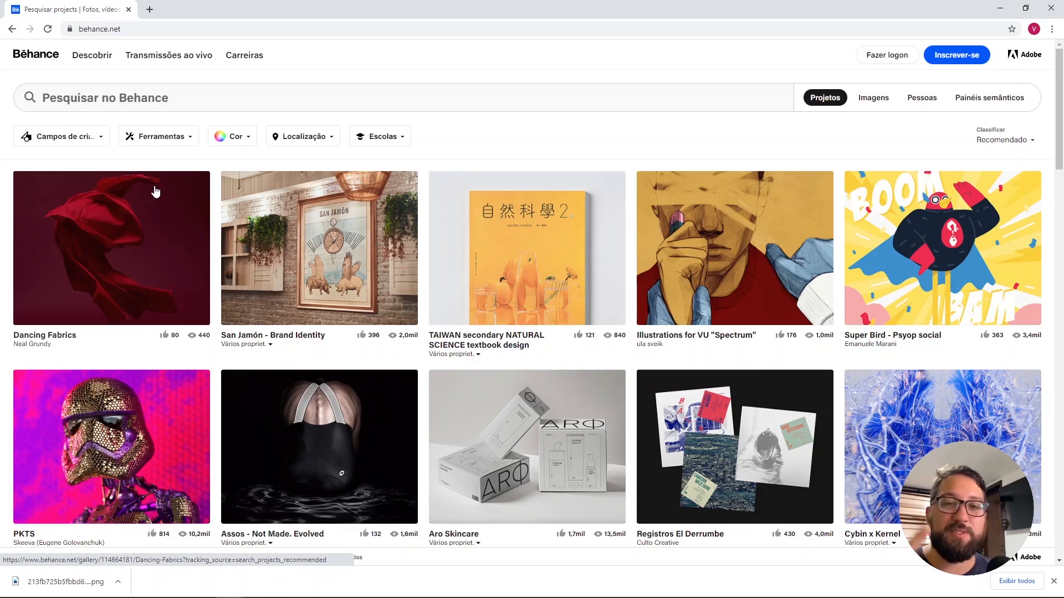
# Step: Search Behance projects for "academia" and look through the results for a design reference
pyautogui.click(172, 97)
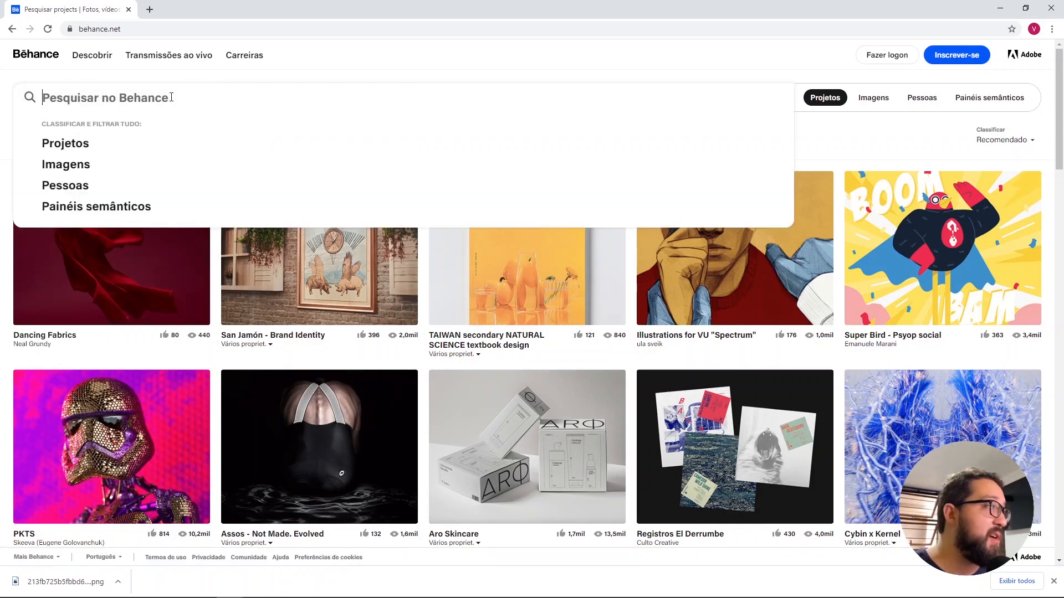
pyautogui.write('academia')
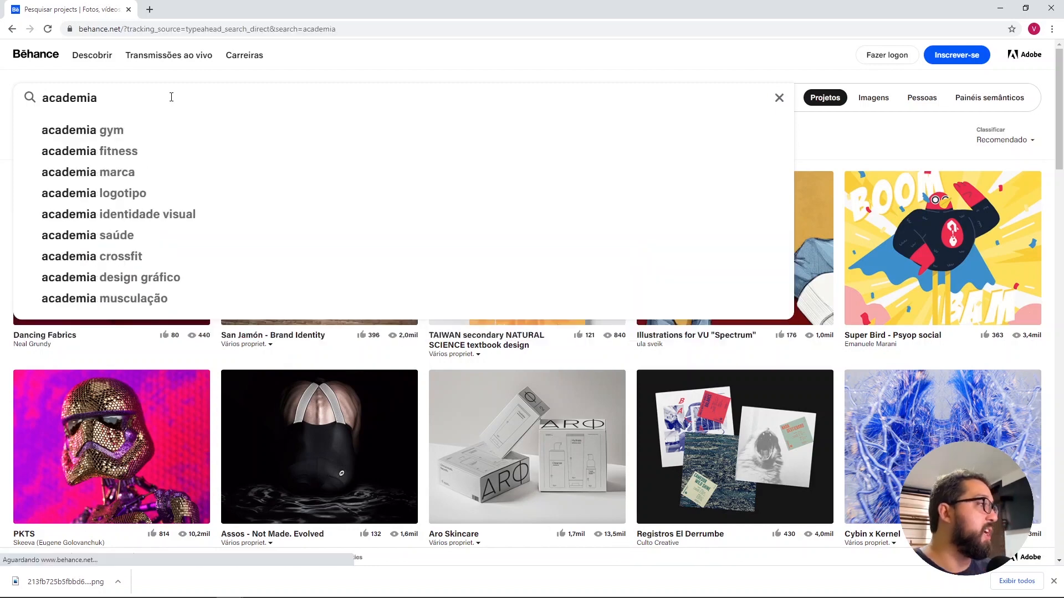
pyautogui.press('Return')
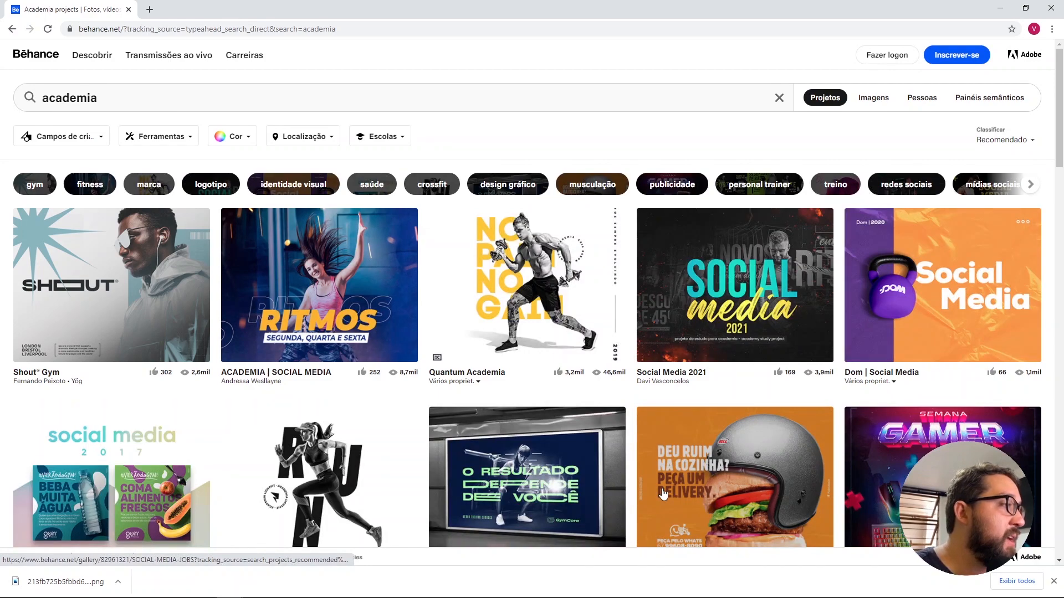
pyautogui.scroll(-4, 659, 496)
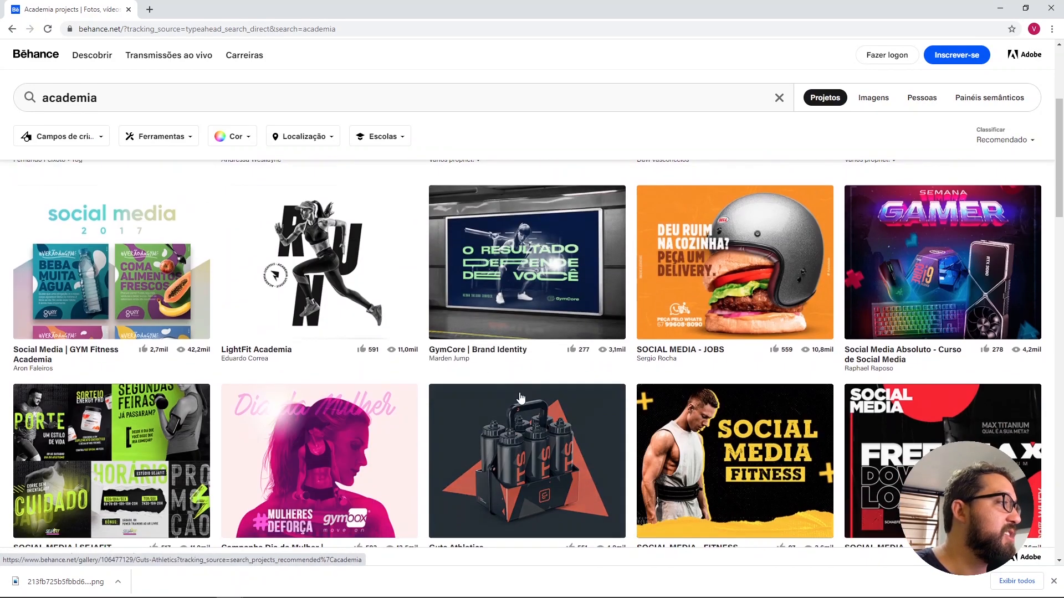
pyautogui.scroll(5, 498, 388)
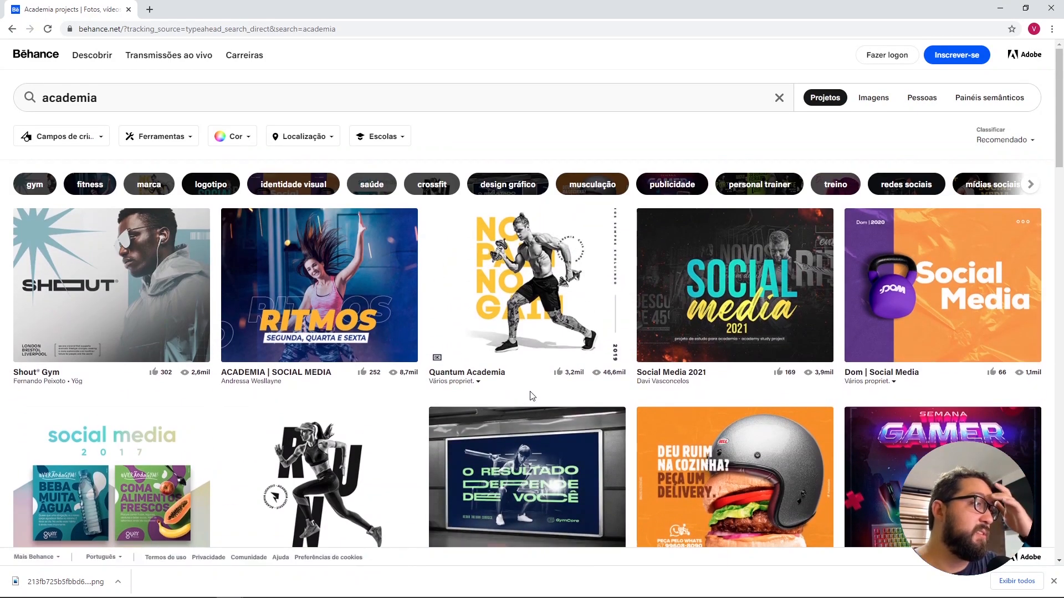
pyautogui.scroll(-4, 531, 397)
pyautogui.scroll(-4, 530, 398)
pyautogui.scroll(-2, 530, 386)
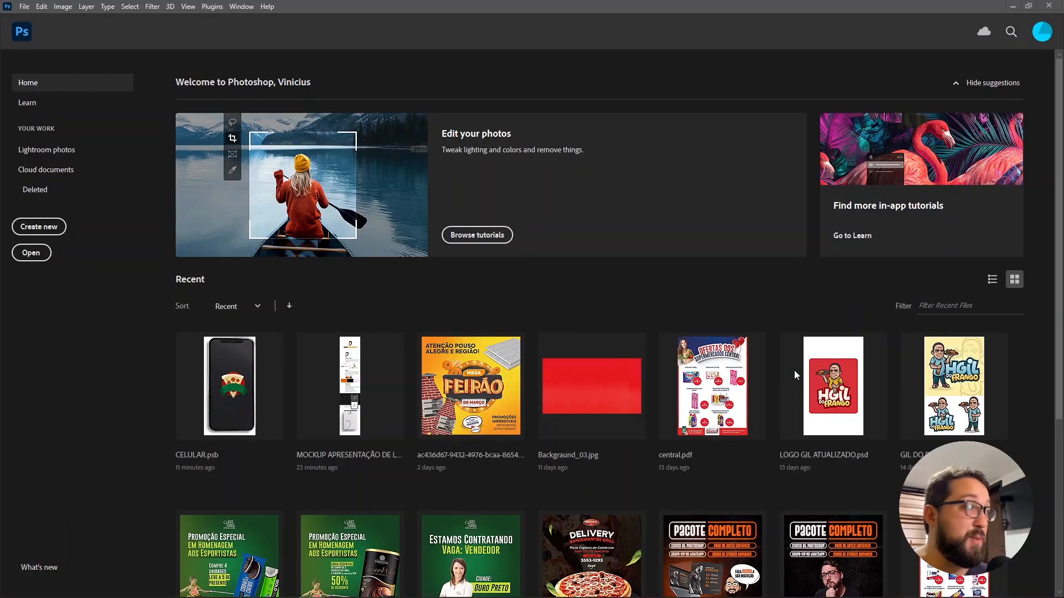
# Step: Switch to Photoshop and create a new document 1080 pixels wide and 1350 pixels high, with artboards enabled
pyautogui.click(24, 7)
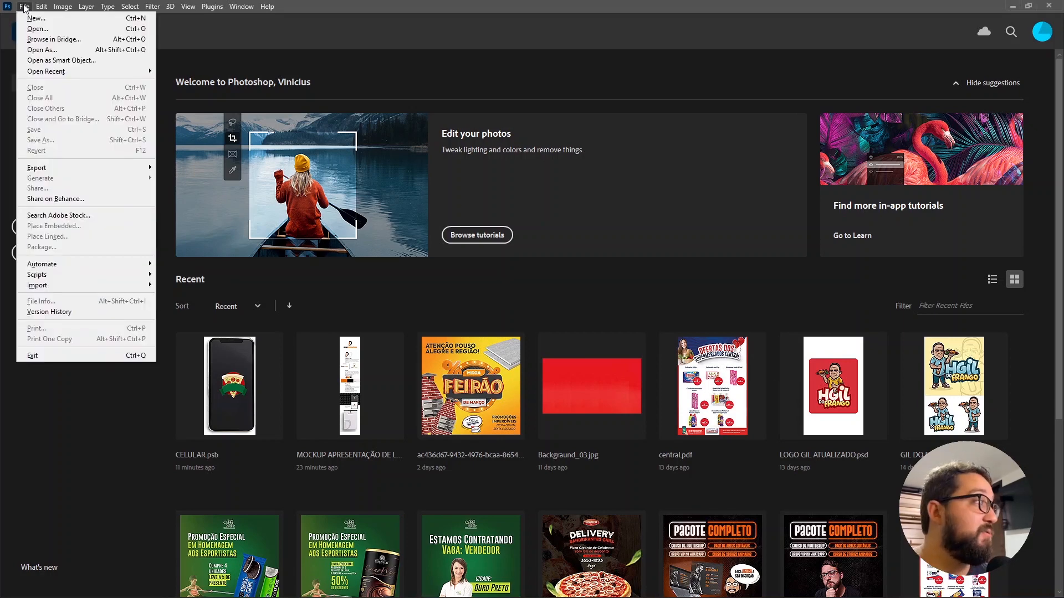
pyautogui.click(24, 7)
pyautogui.click(24, 7)
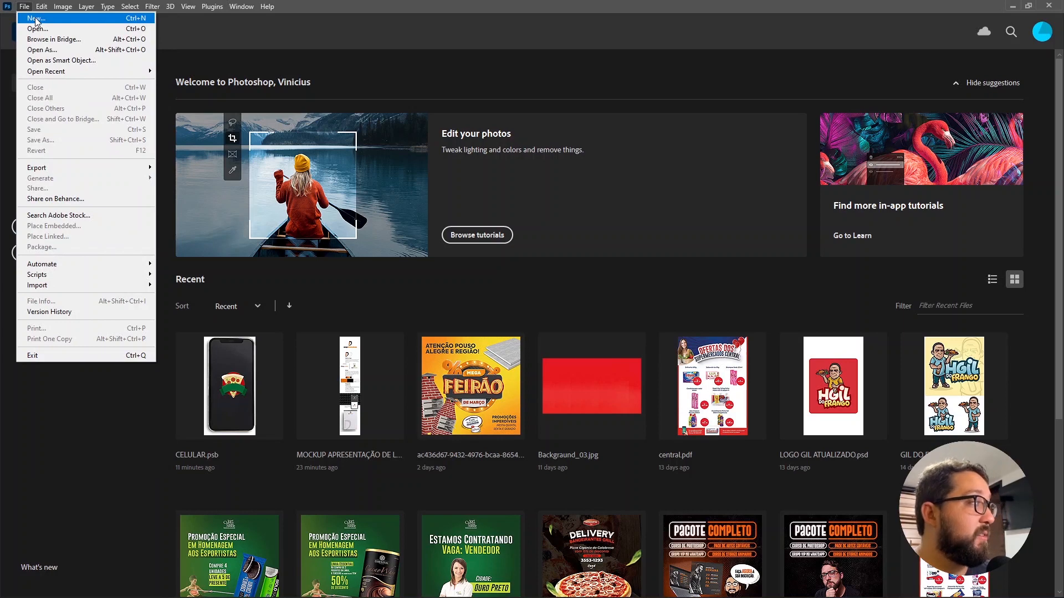
pyautogui.click(35, 20)
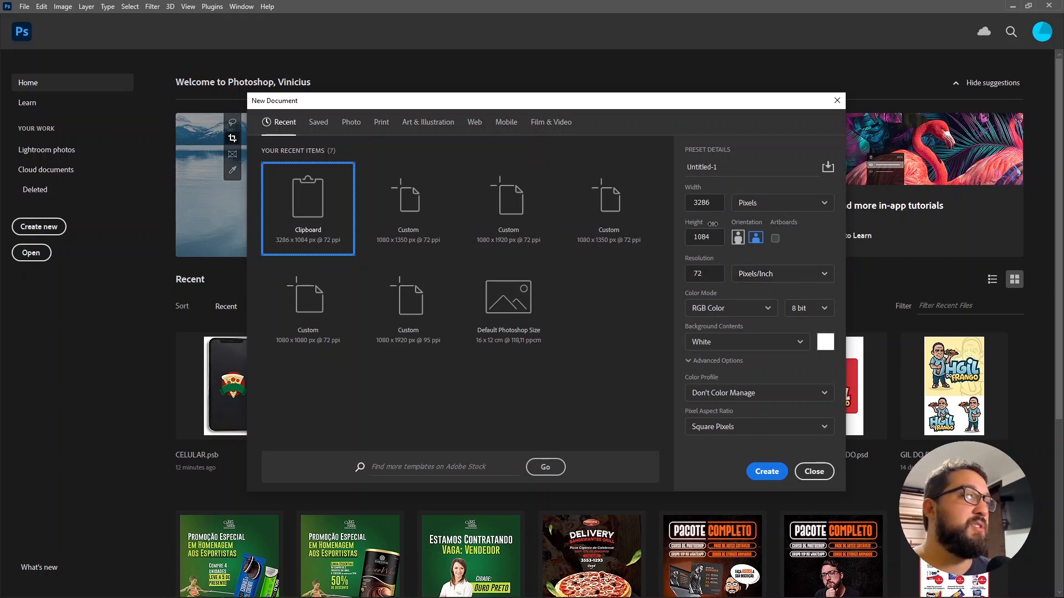
pyautogui.click(702, 203)
pyautogui.write('1080')
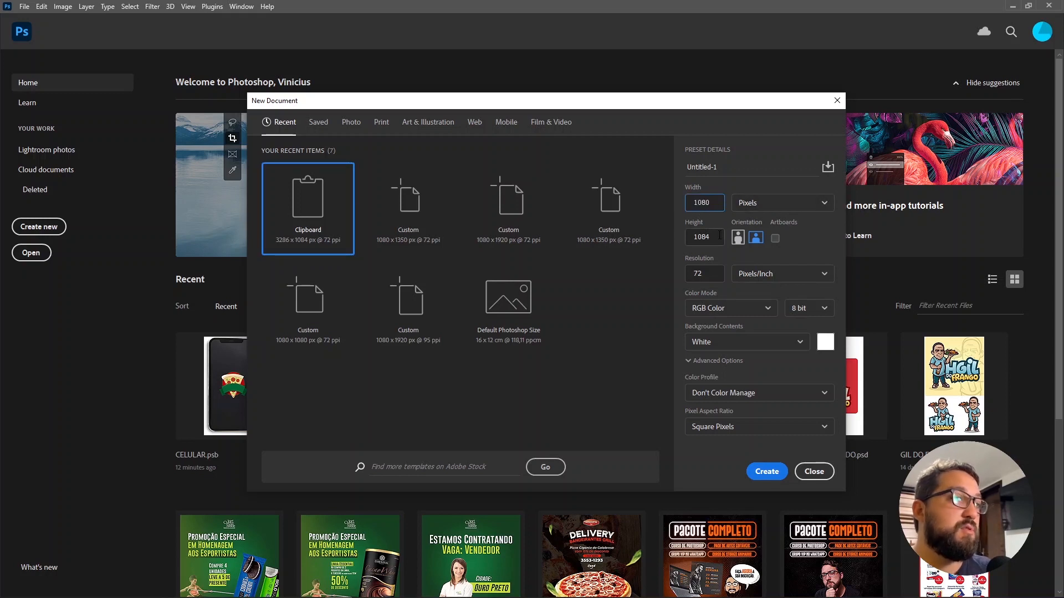
pyautogui.press('Tab')
pyautogui.write('135')
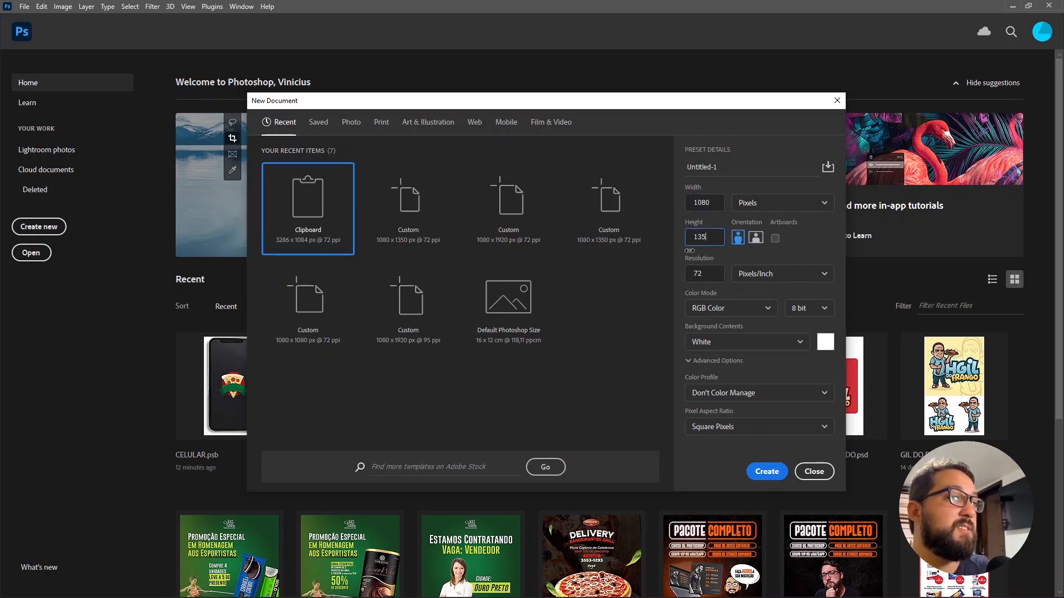
pyautogui.click(816, 234)
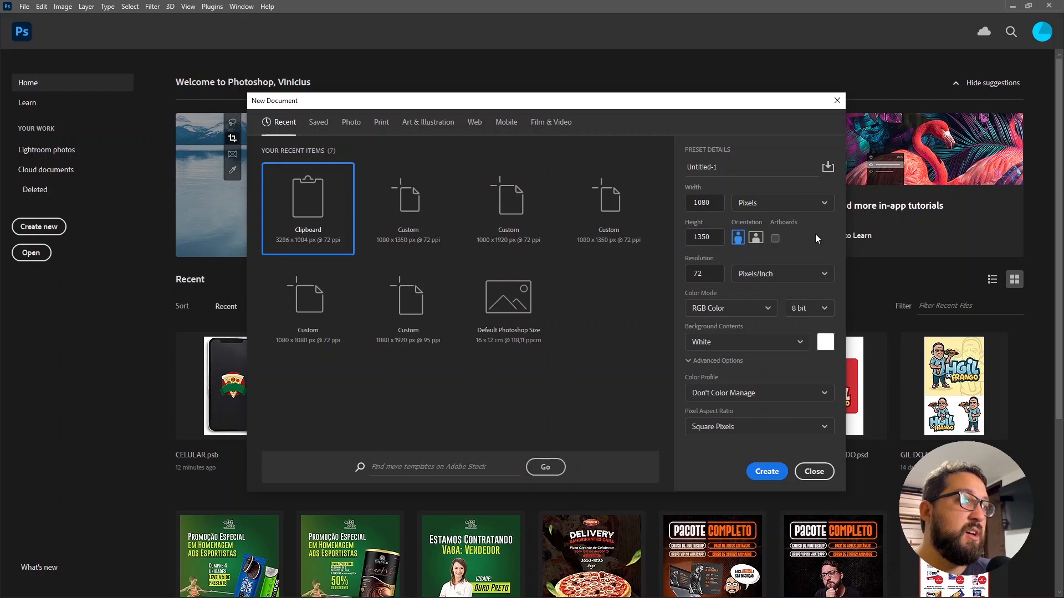
pyautogui.click(775, 239)
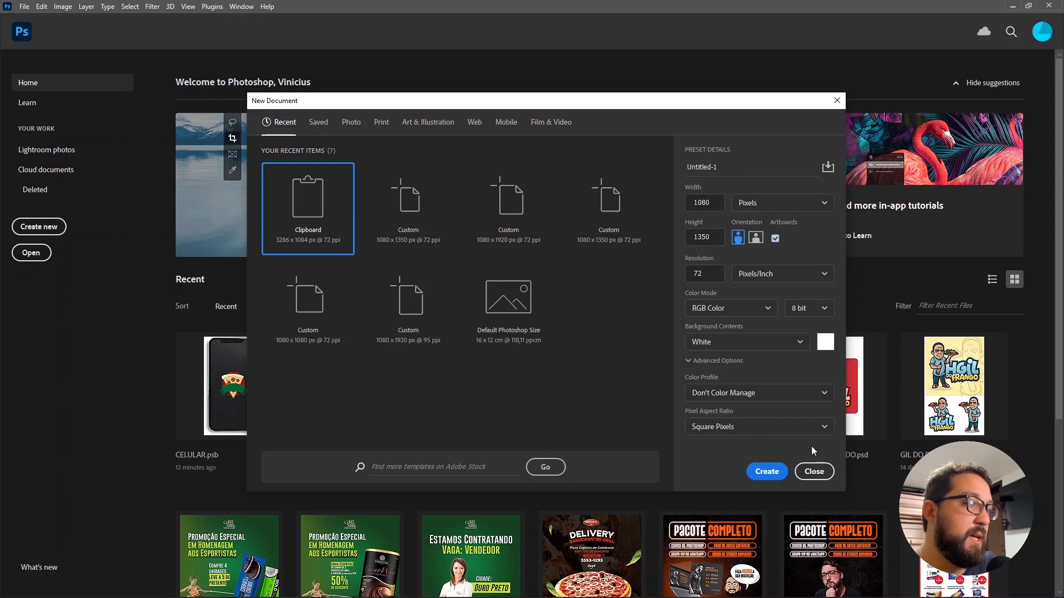
pyautogui.click(767, 472)
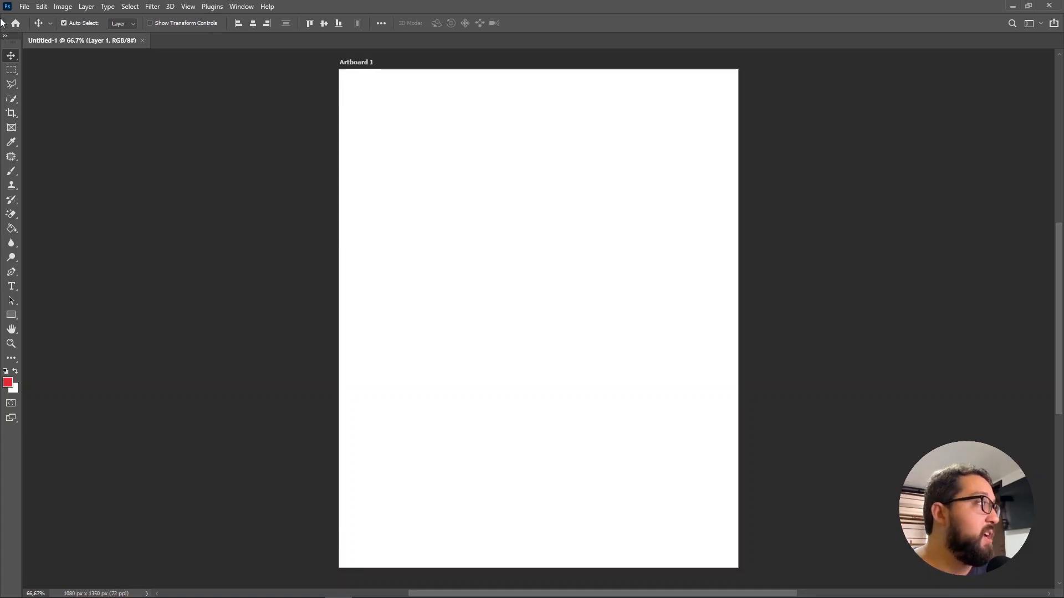
pyautogui.rightClick(16, 58)
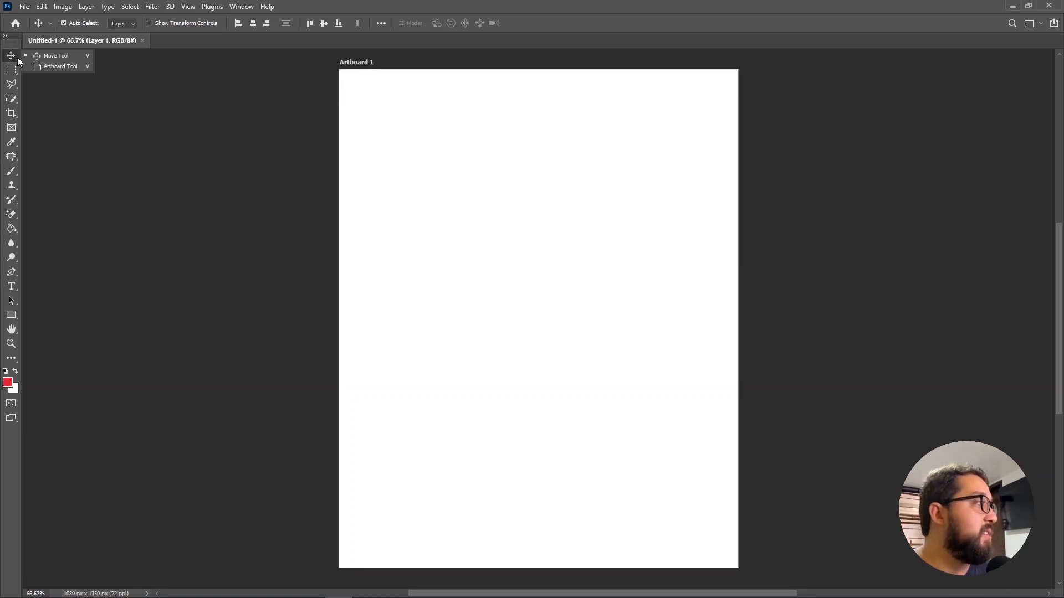
pyautogui.click(12, 59)
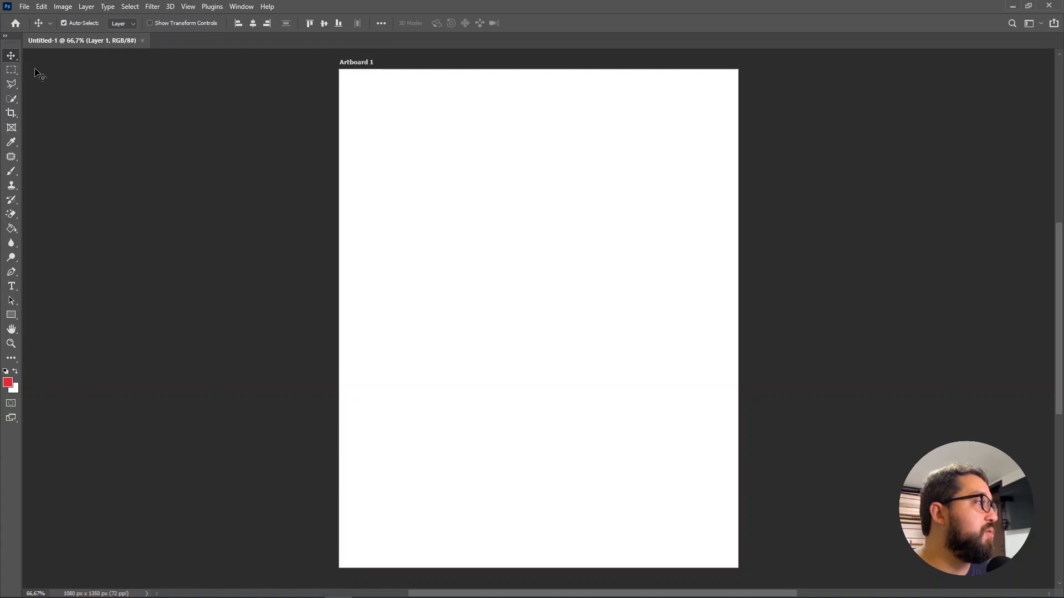
pyautogui.click(36, 69)
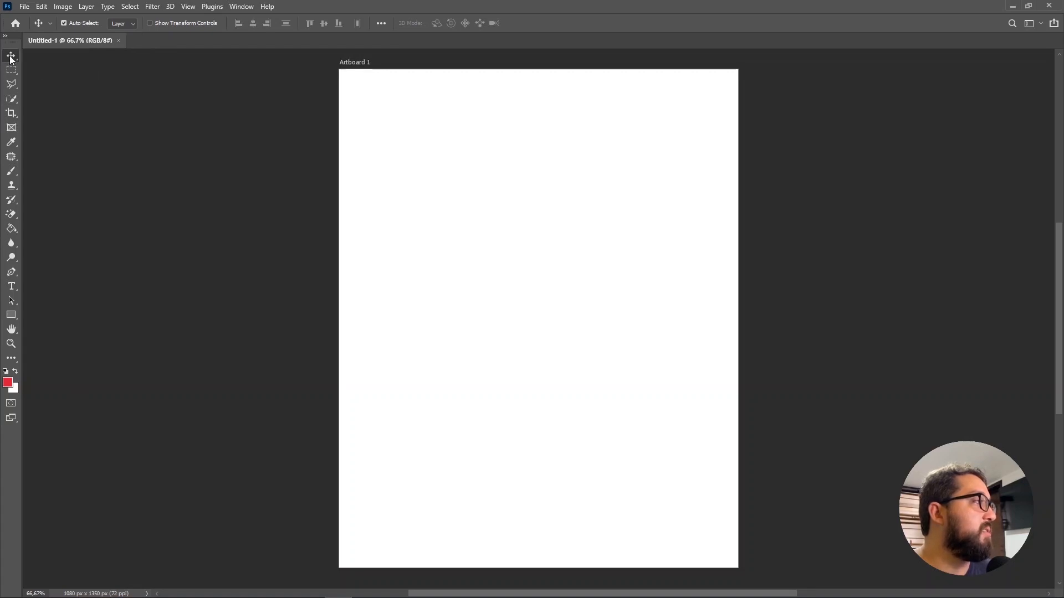
# Step: Add a second artboard to the right of Artboard 1 with the Artboard Tool and paste the copied RITMOS flyer into it
pyautogui.rightClick(11, 56)
pyautogui.click(67, 65)
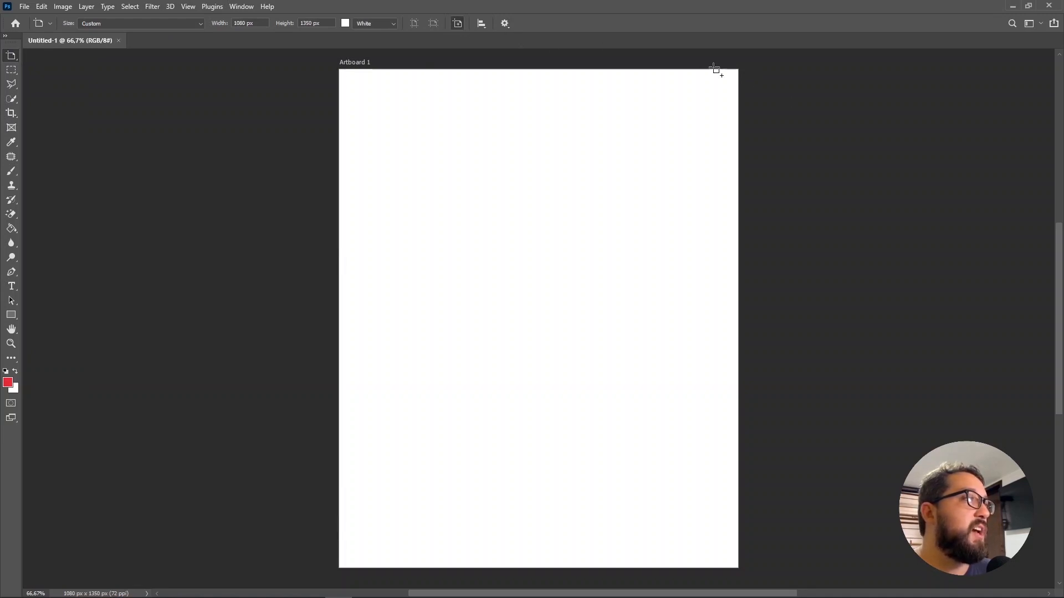
pyautogui.click(763, 71)
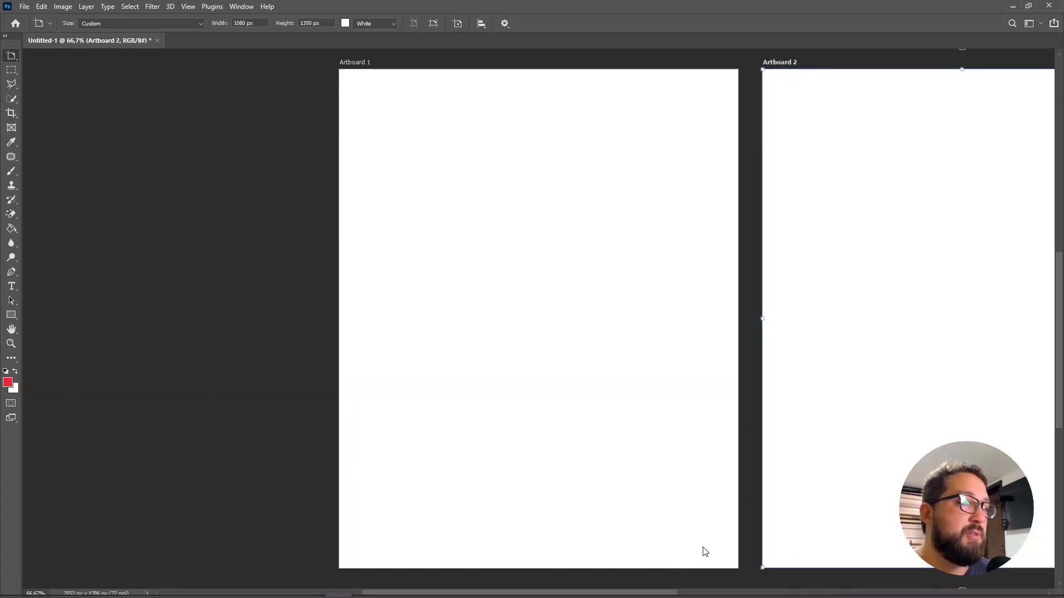
pyautogui.moveTo(676, 593); pyautogui.dragTo(733, 591)
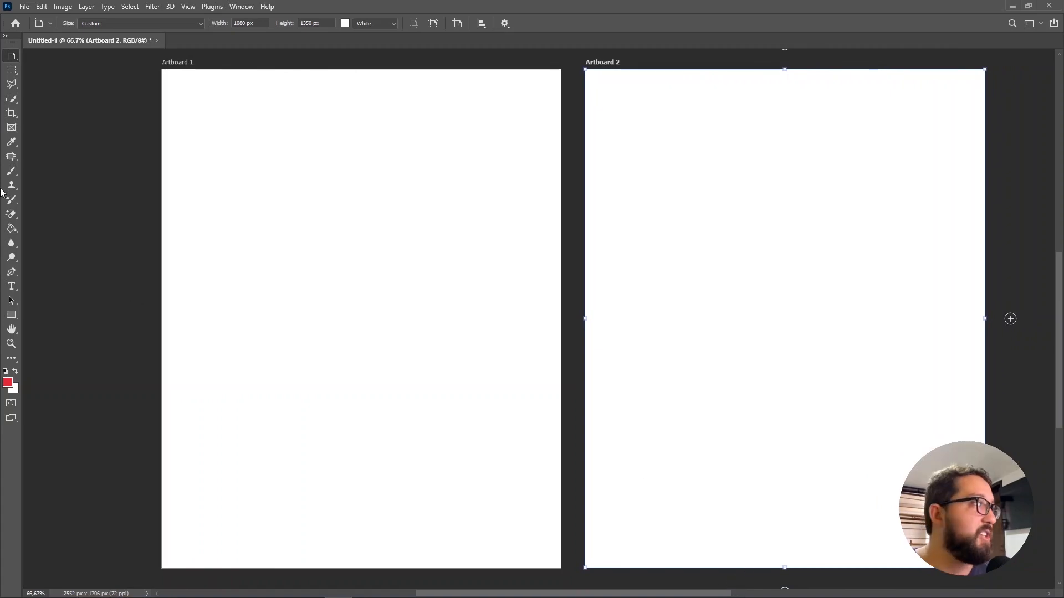
pyautogui.press('v')
pyautogui.hotkey('ctrl', 'v')
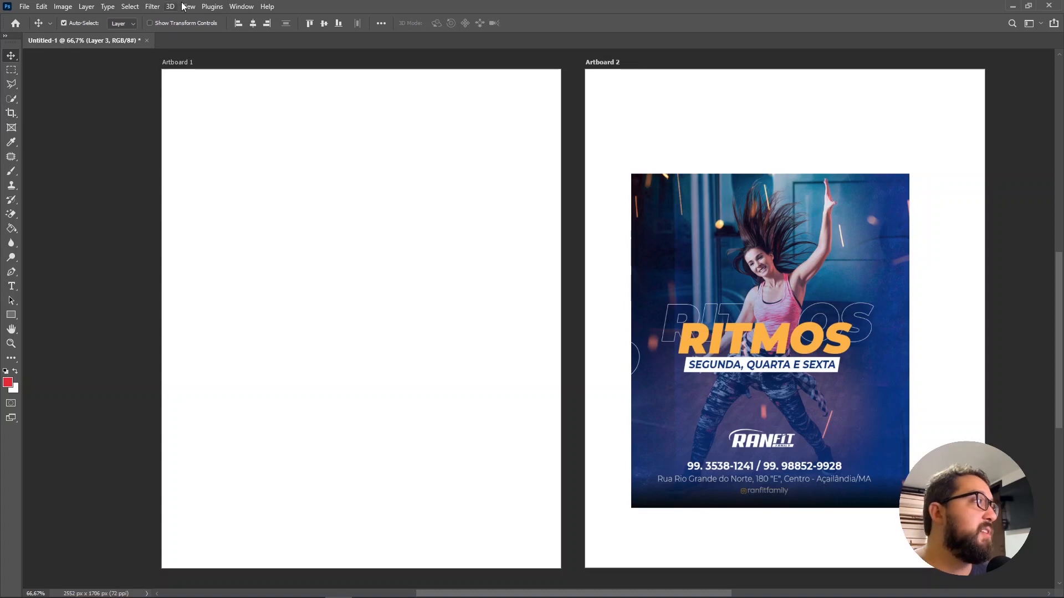
# Step: Show the Layers panel, place it in the empty area beside Artboard 2 and make it taller
pyautogui.click(241, 8)
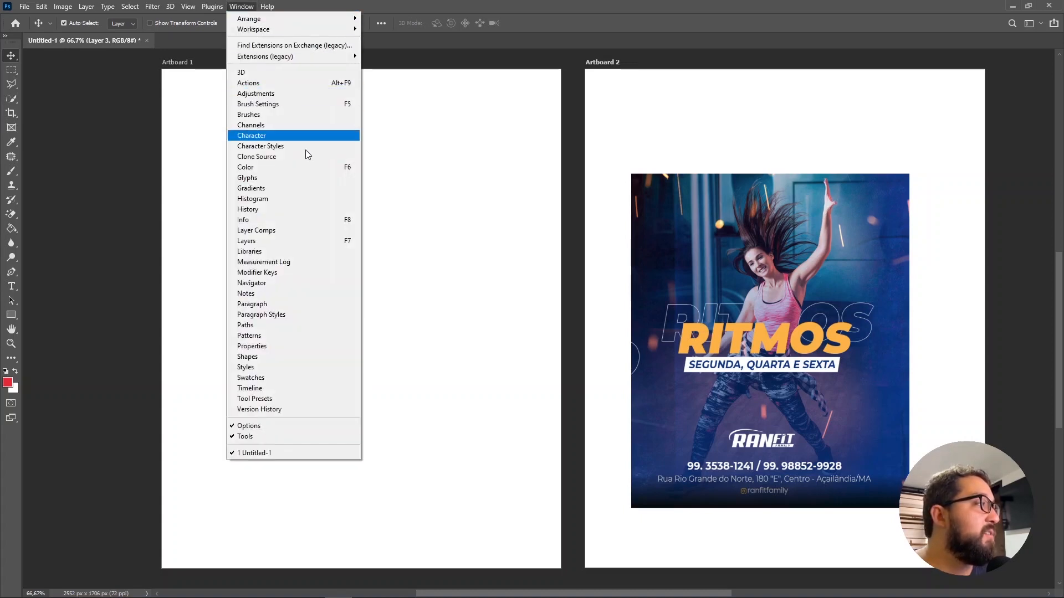
pyautogui.click(347, 247)
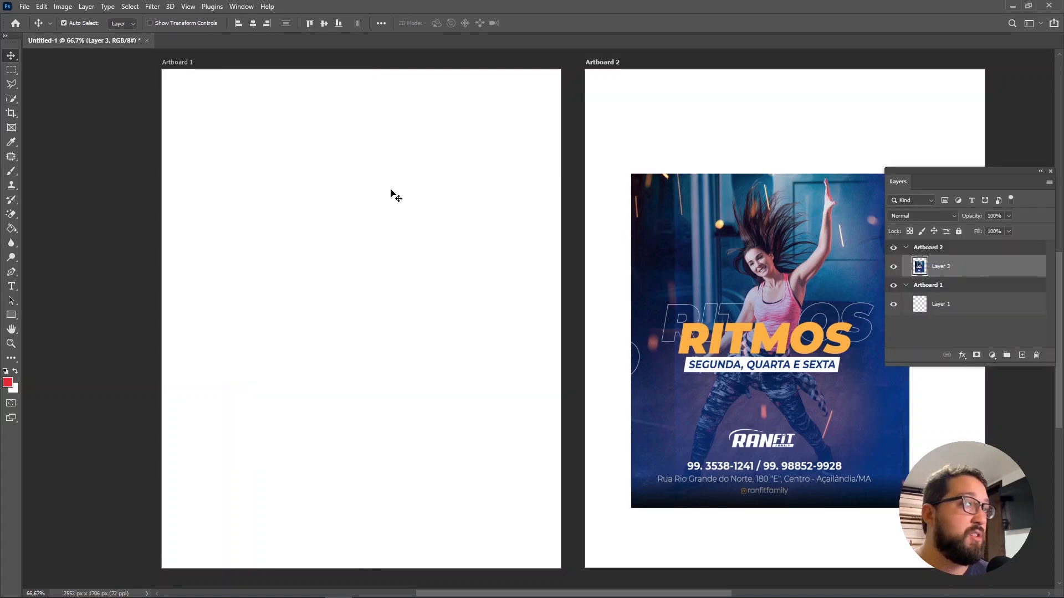
pyautogui.moveTo(956, 165); pyautogui.dragTo(893, 151)
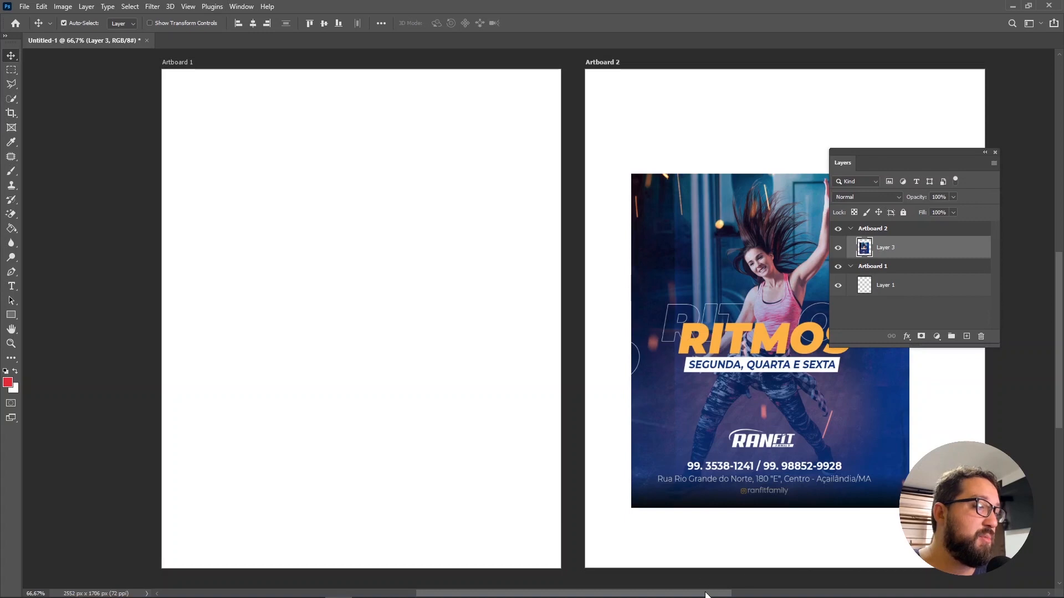
pyautogui.moveTo(706, 592); pyautogui.dragTo(757, 591)
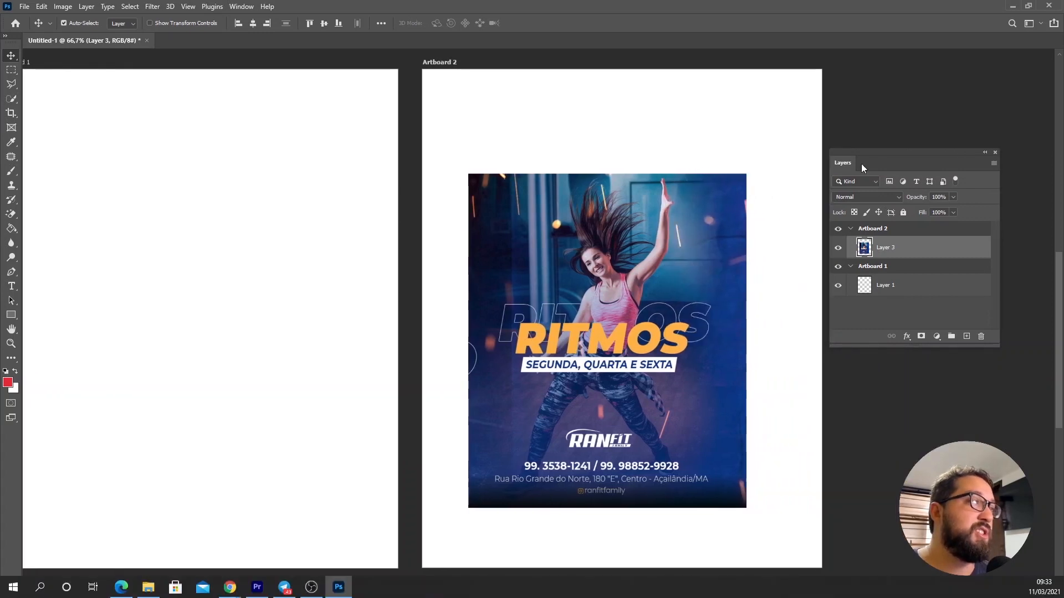
pyautogui.moveTo(905, 153); pyautogui.dragTo(940, 141)
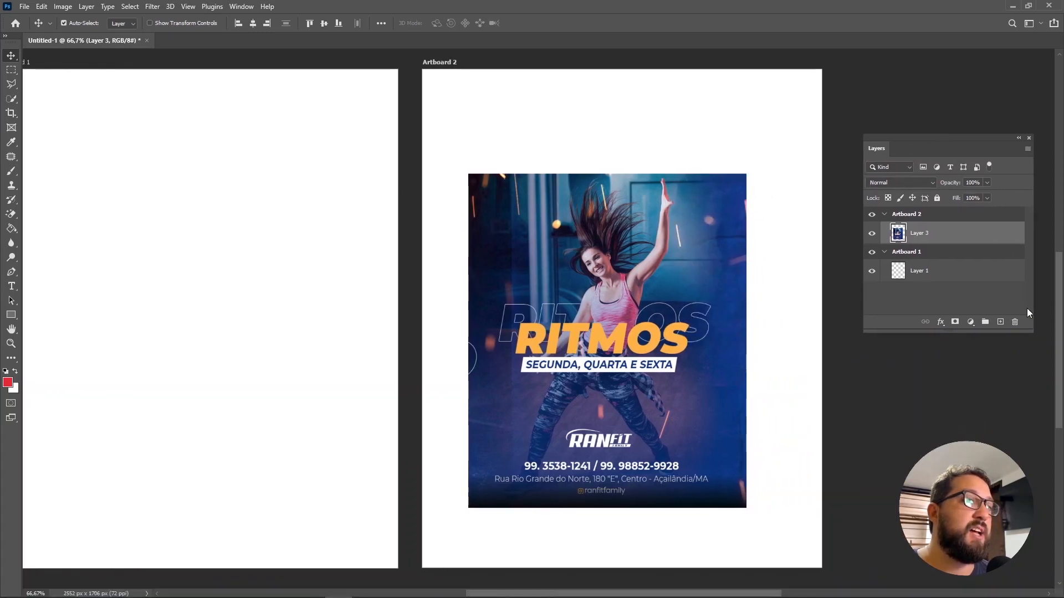
pyautogui.moveTo(1033, 331); pyautogui.dragTo(1037, 487)
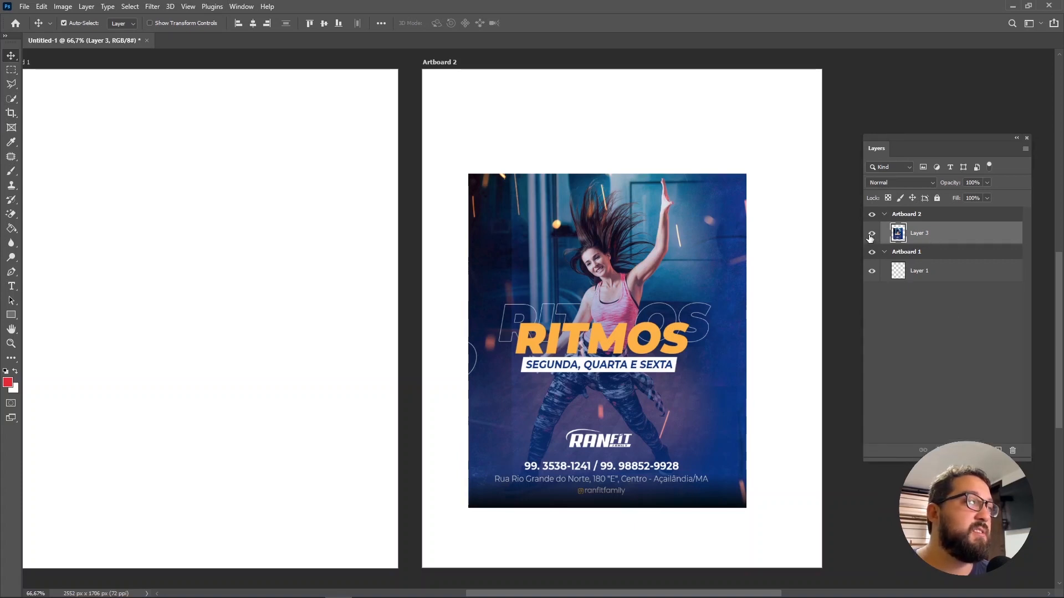
# Step: Hide and show the pasted flyer's layer, then scale the flyer proportionally to about 151% so it covers Artboard 2
pyautogui.click(873, 234)
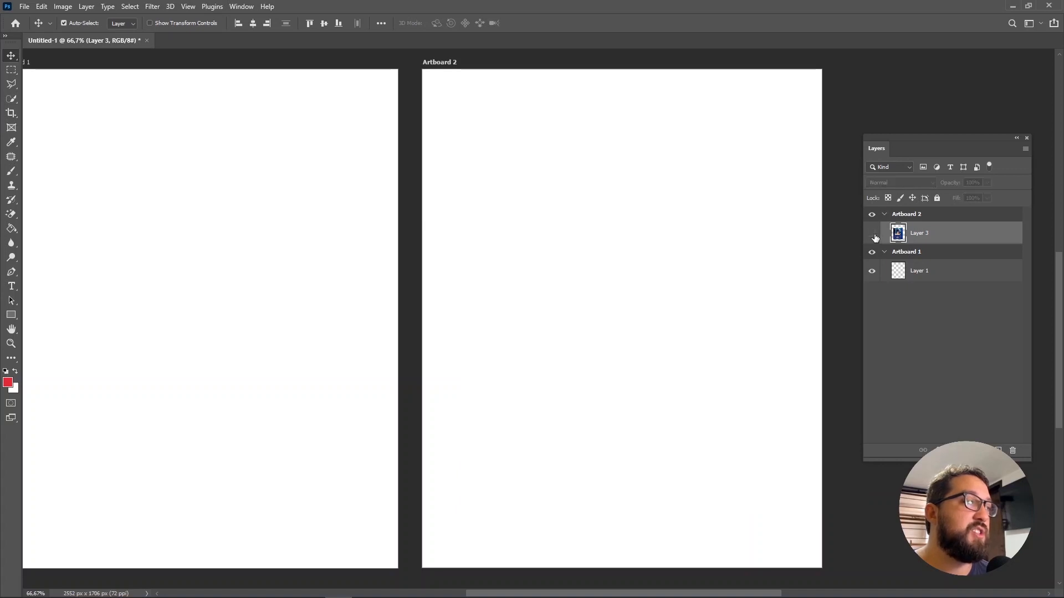
pyautogui.click(873, 235)
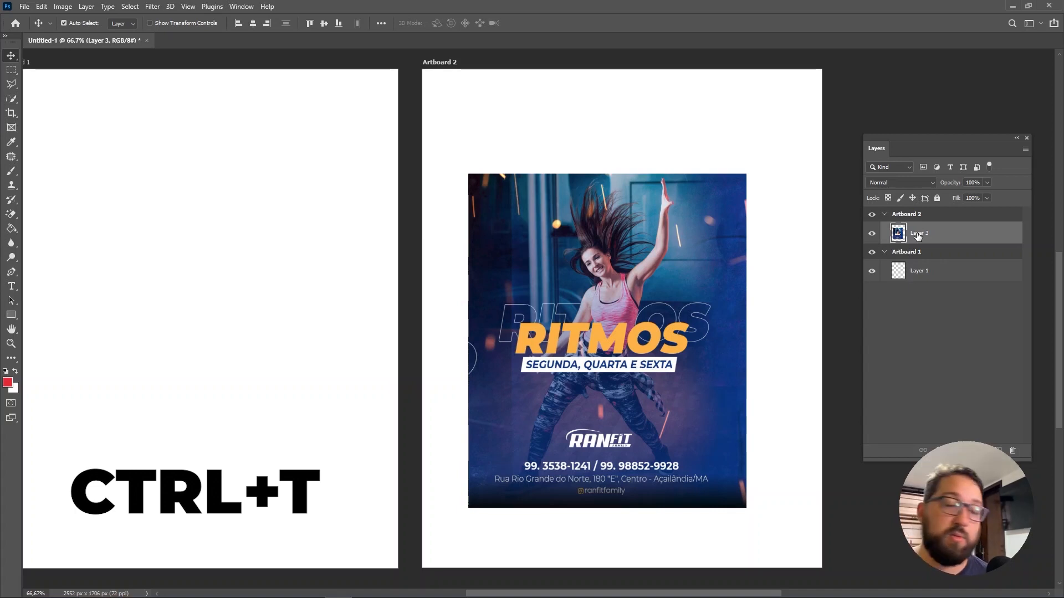
pyautogui.hotkey('ctrl', 't')
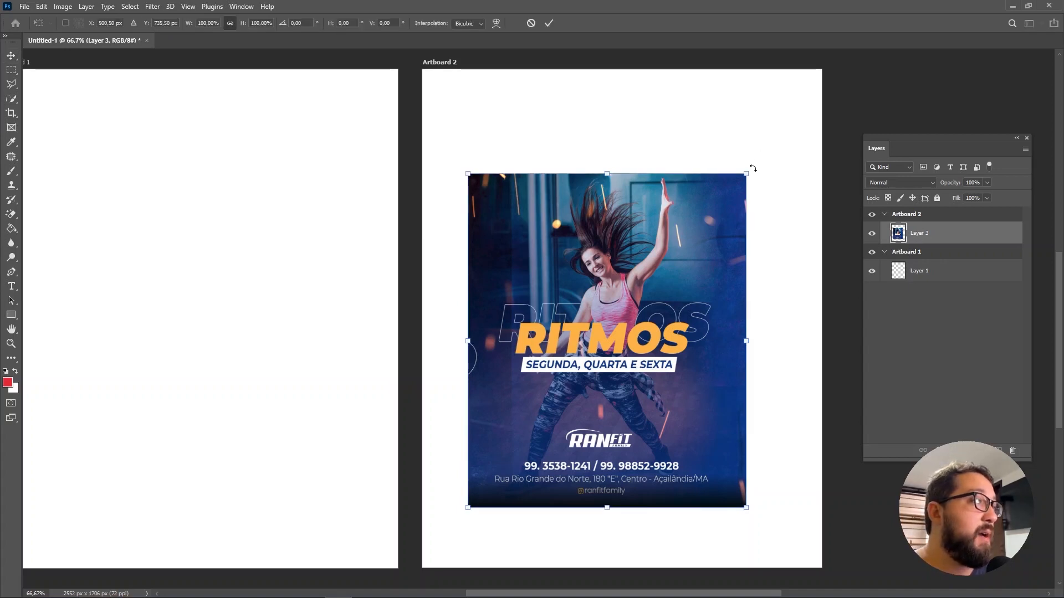
pyautogui.moveTo(750, 176); pyautogui.dragTo(836, 65)
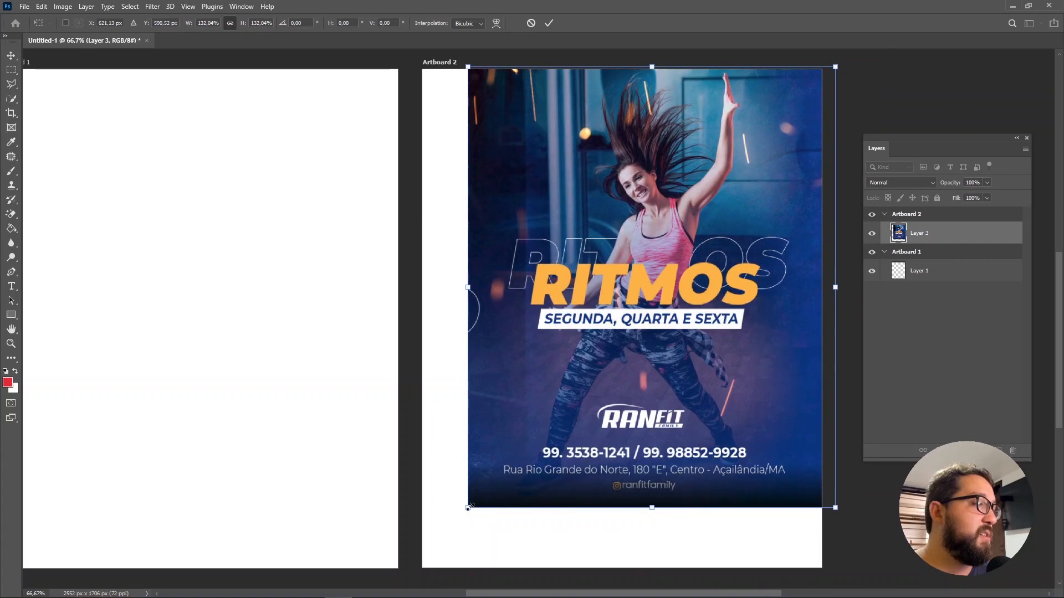
pyautogui.moveTo(468, 507); pyautogui.dragTo(416, 569)
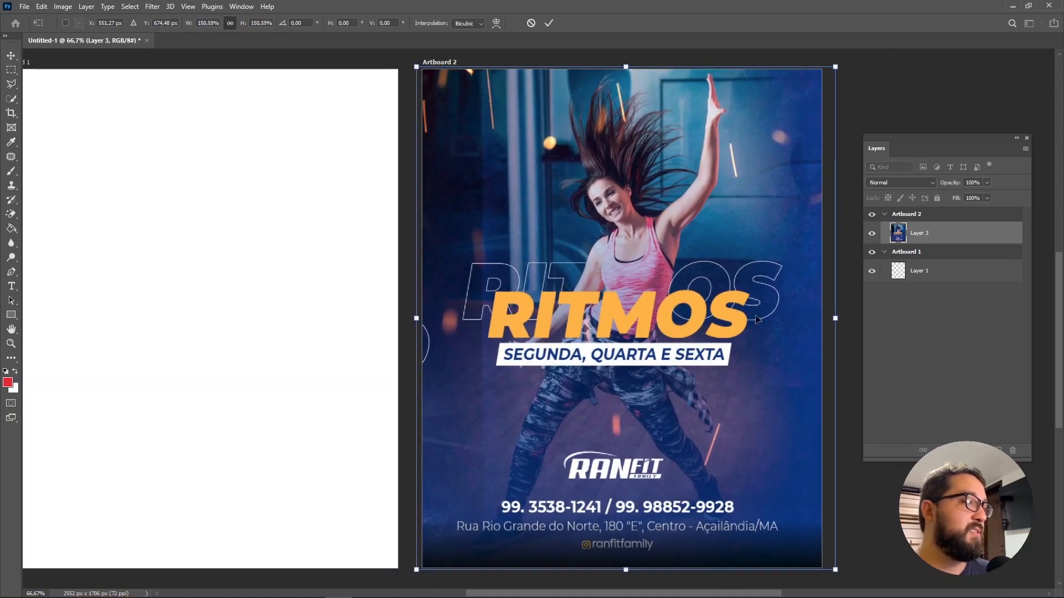
pyautogui.press('Return')
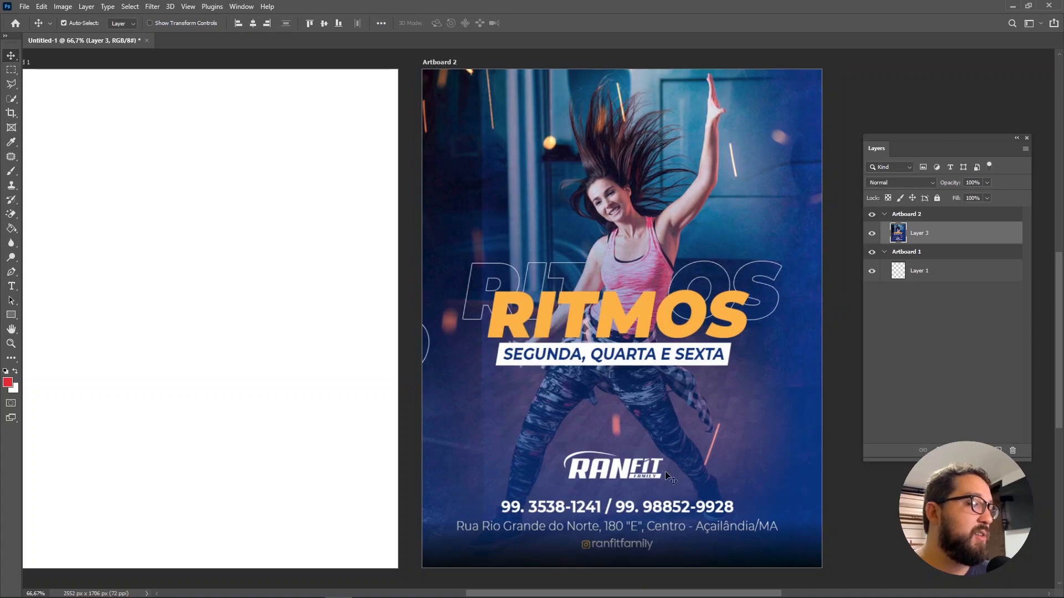
# Step: Select Artboard 1, bring both artboards into view and move the Layers panel to the empty area beside Artboard 1
pyautogui.click(925, 254)
pyautogui.click(925, 254)
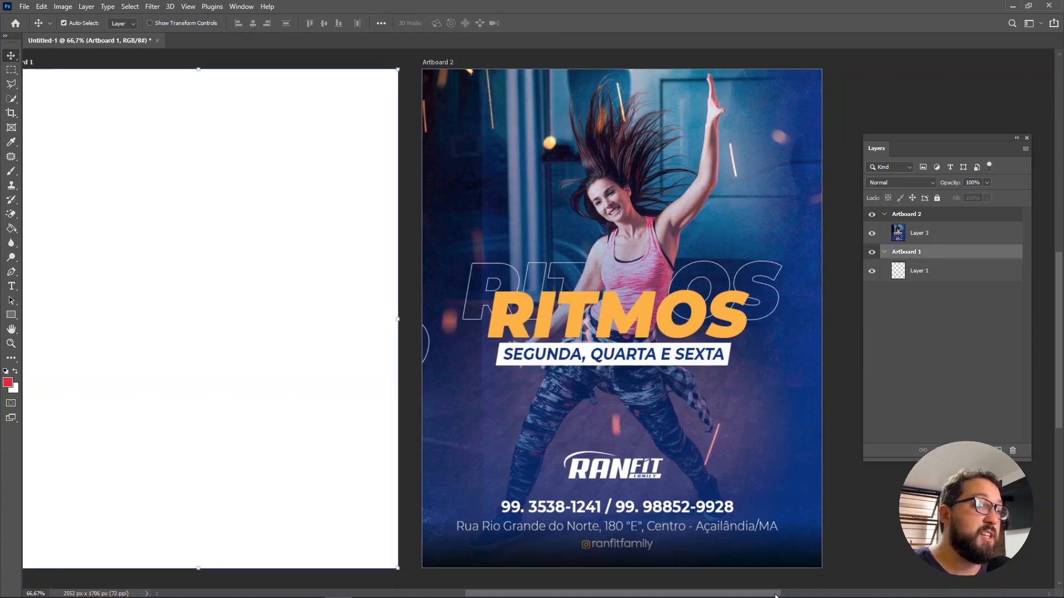
pyautogui.moveTo(775, 596); pyautogui.dragTo(711, 596)
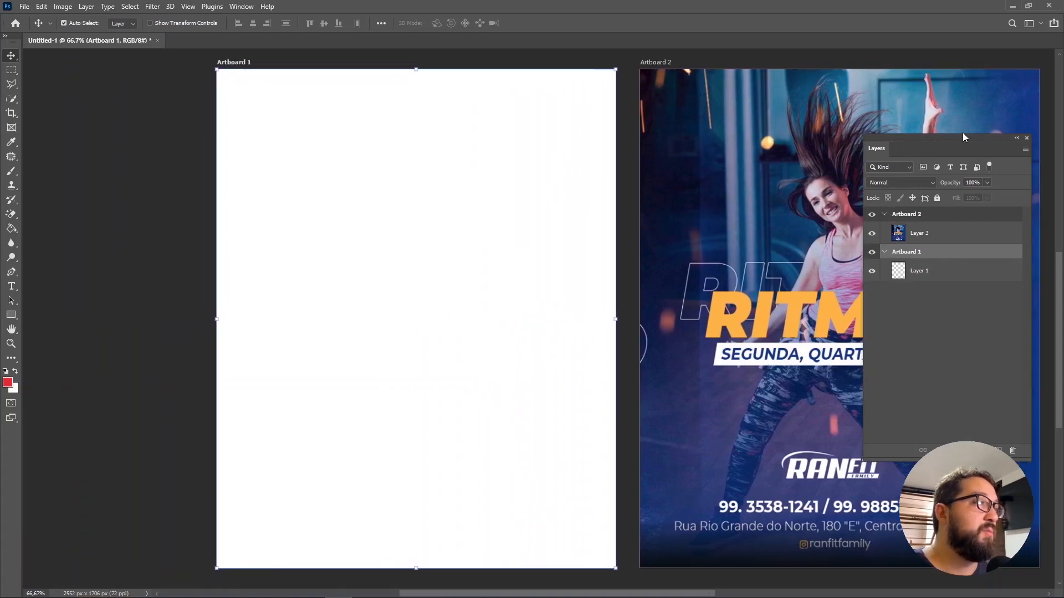
pyautogui.moveTo(953, 135); pyautogui.dragTo(130, 97)
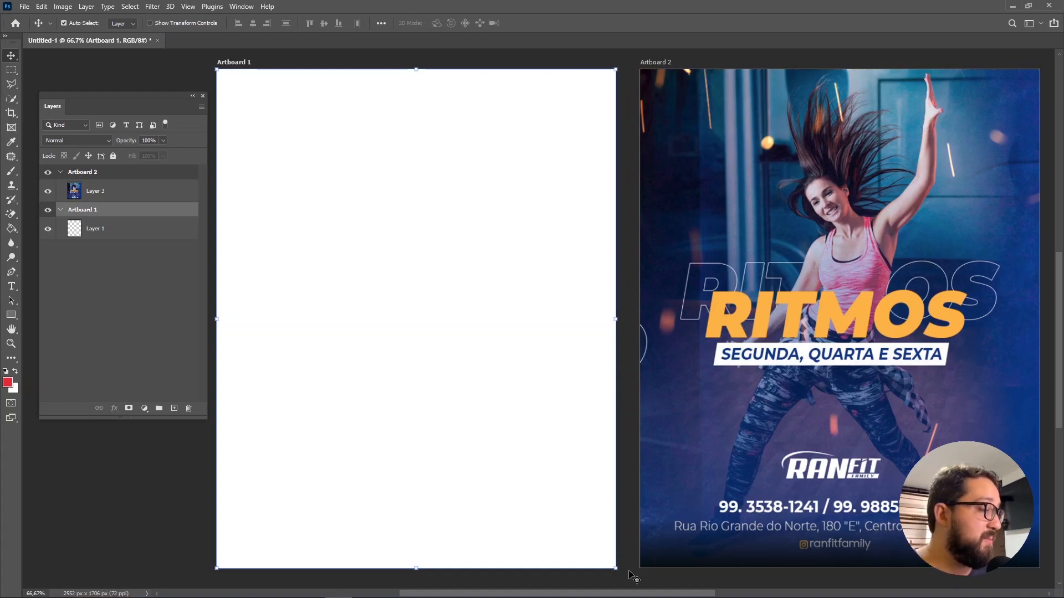
# Step: Switch to the web browser, open Pexels through a Google search for "pexels" and search its photos for "dancing"
pyautogui.click(216, 592)
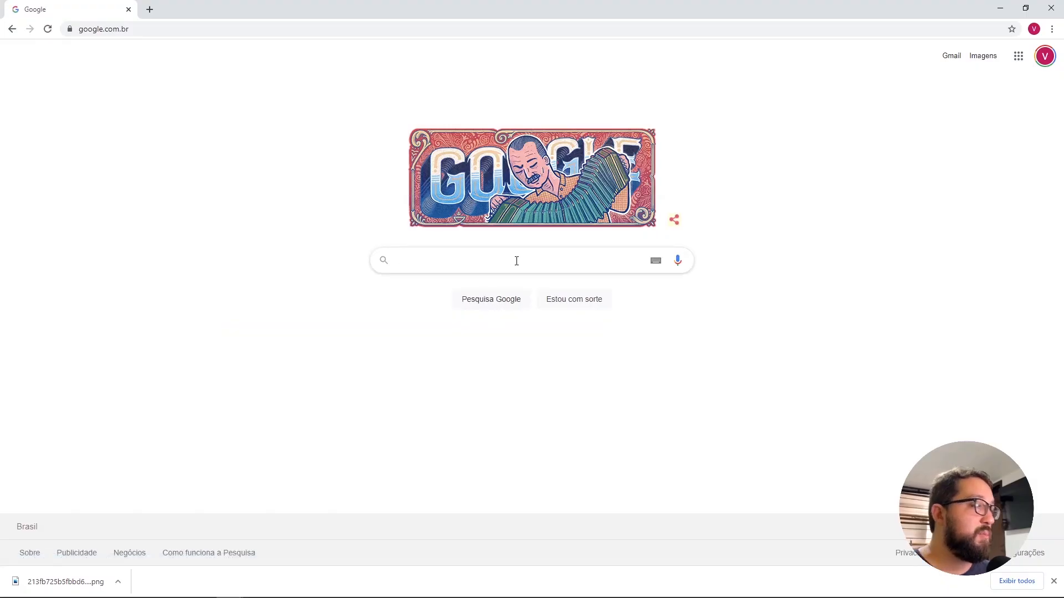
pyautogui.write('pexels')
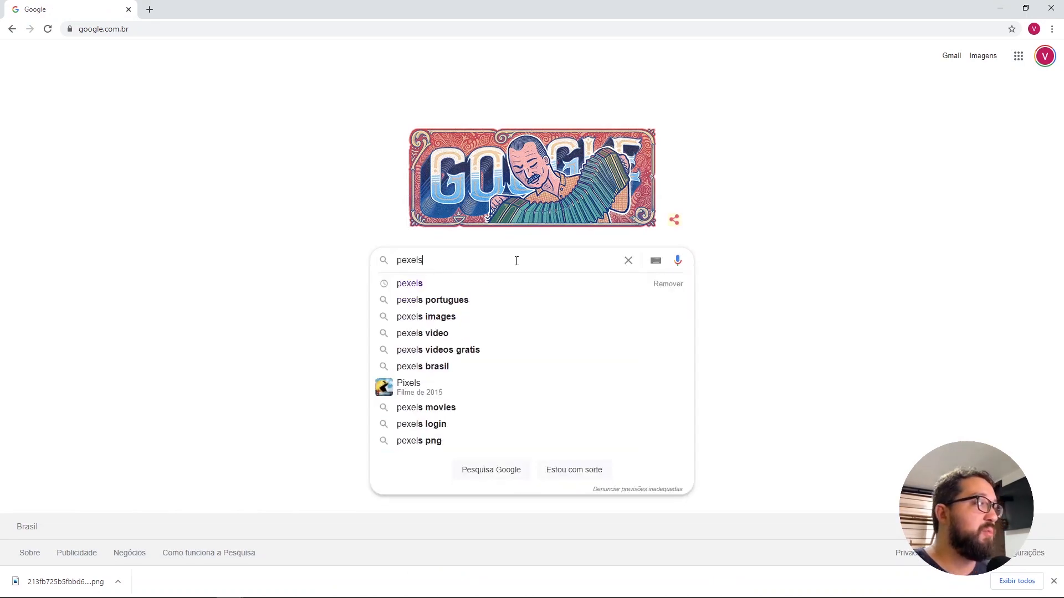
pyautogui.press('Return')
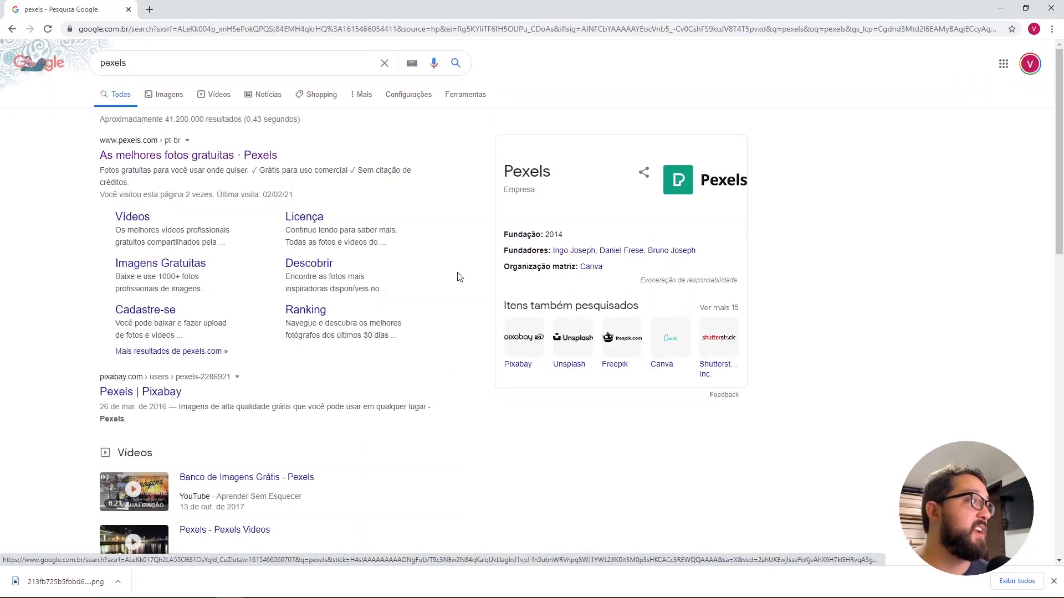
pyautogui.click(203, 158)
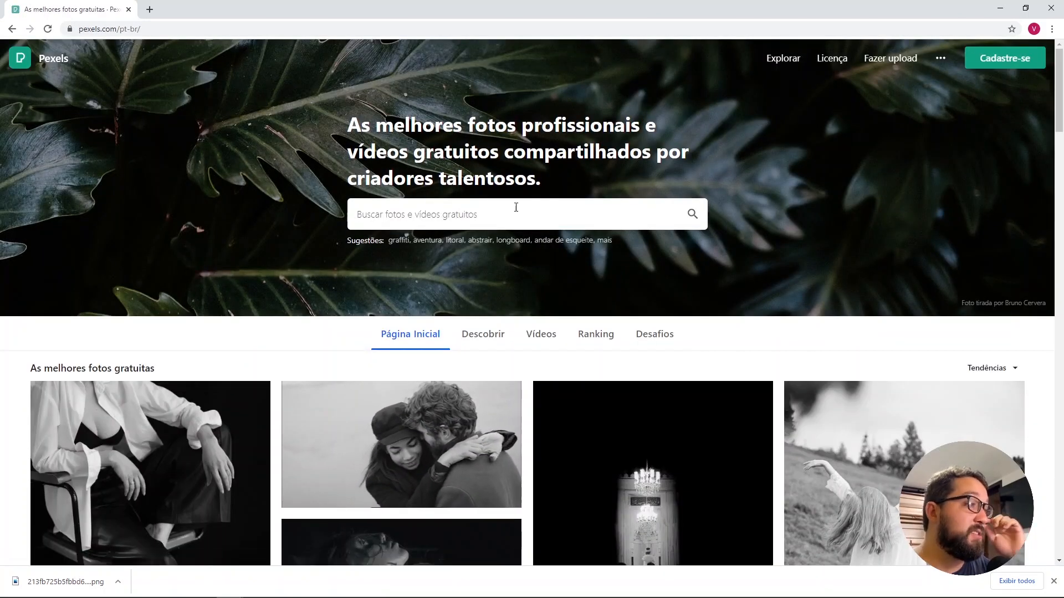
pyautogui.click(534, 217)
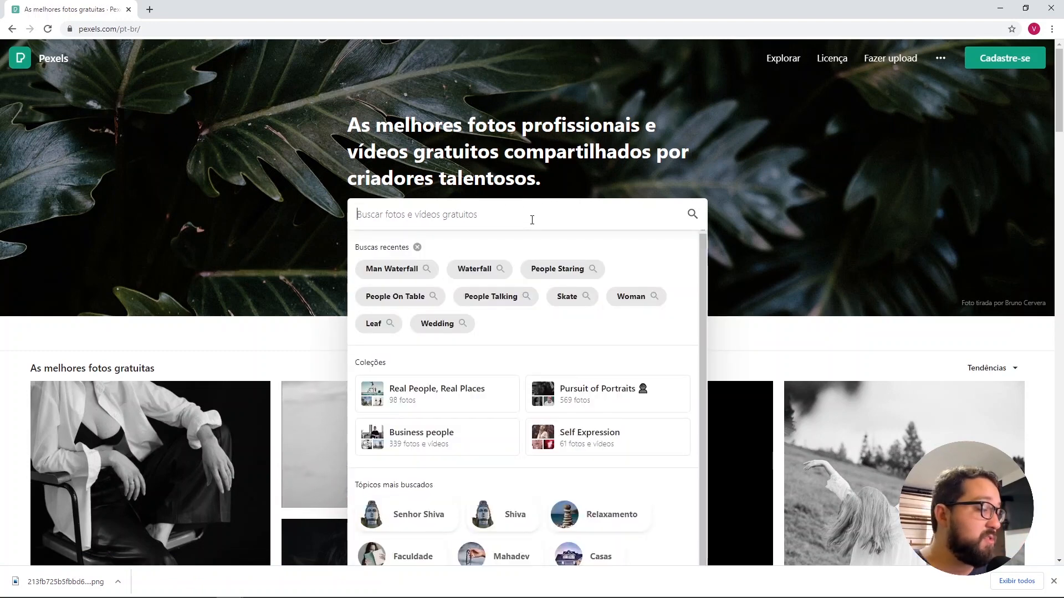
pyautogui.write('dan')
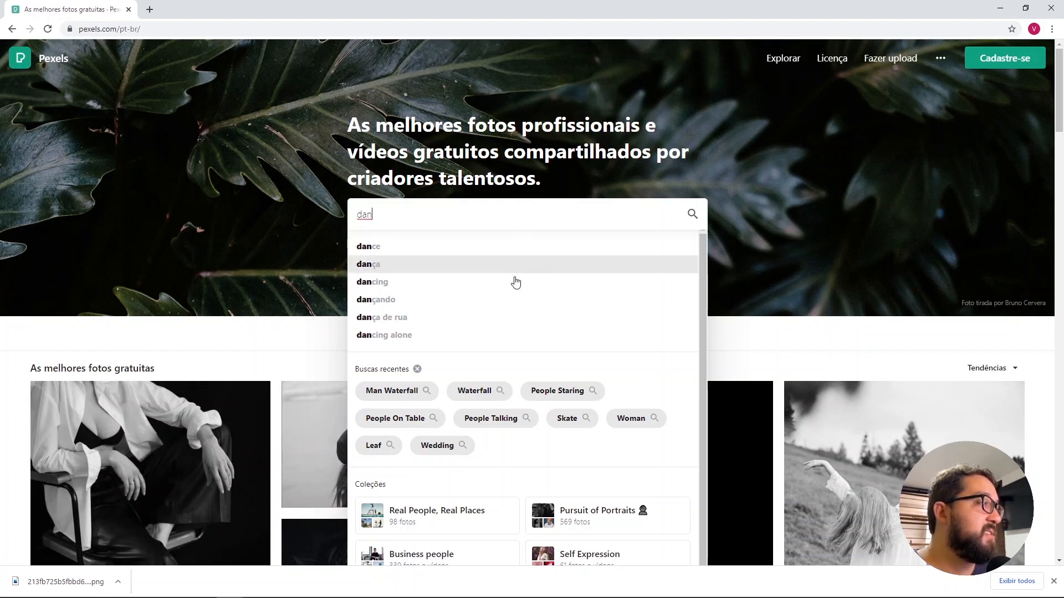
pyautogui.click(482, 289)
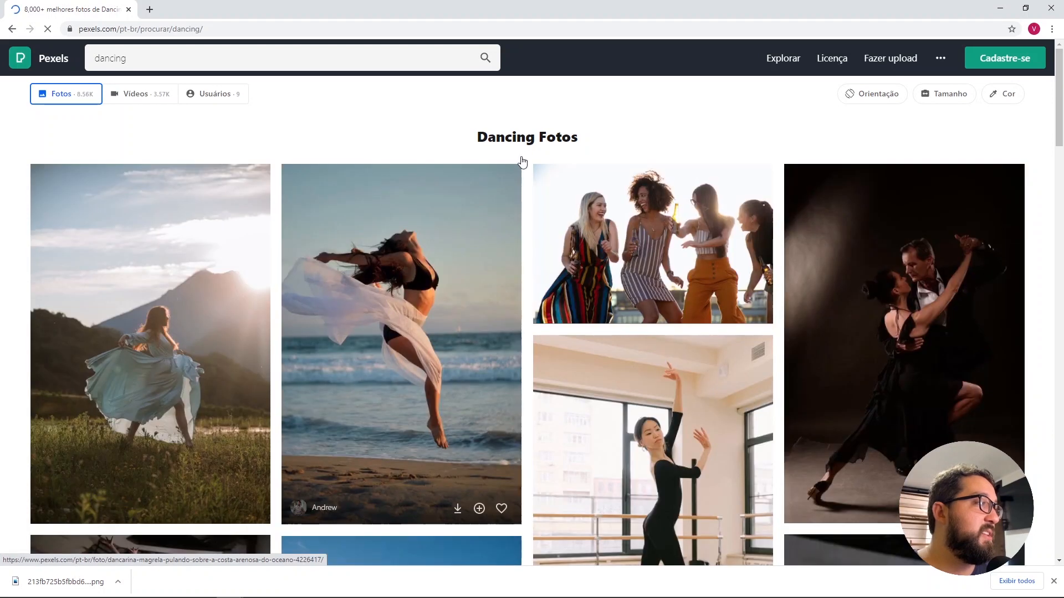
# Step: Look through the dancing photo results on Pexels for a picture suited to the gym design
pyautogui.scroll(-3, 504, 177)
pyautogui.scroll(-9, 499, 183)
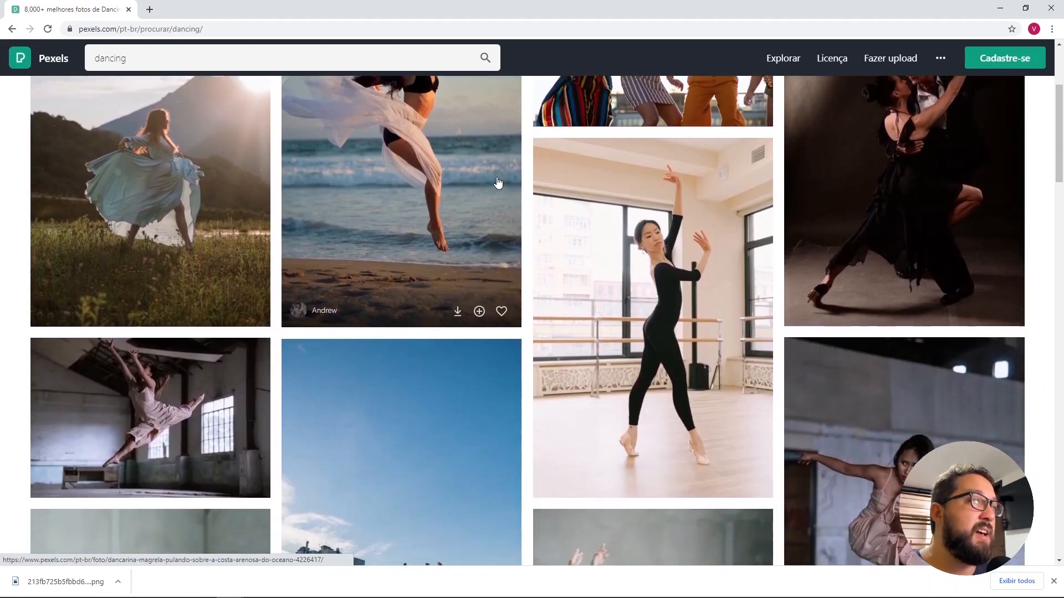
pyautogui.scroll(-12, 362, 261)
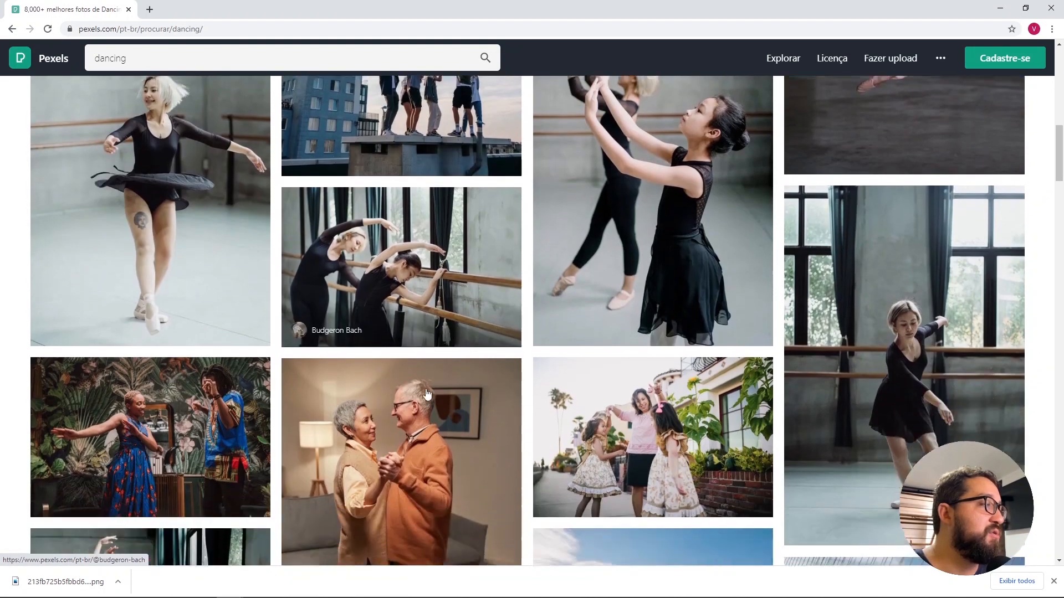
pyautogui.scroll(-9, 542, 382)
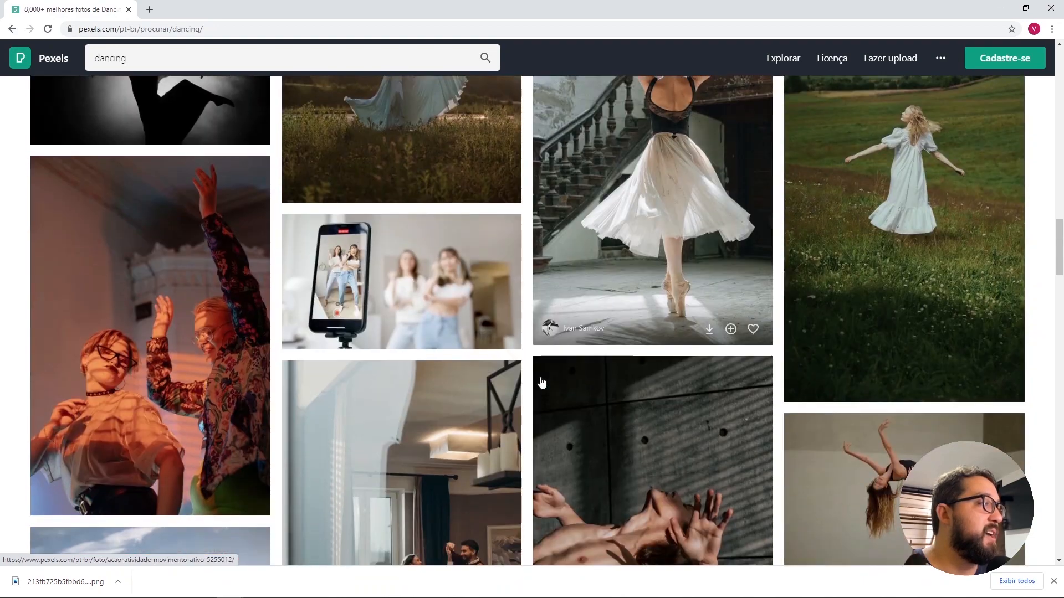
pyautogui.scroll(-8, 542, 381)
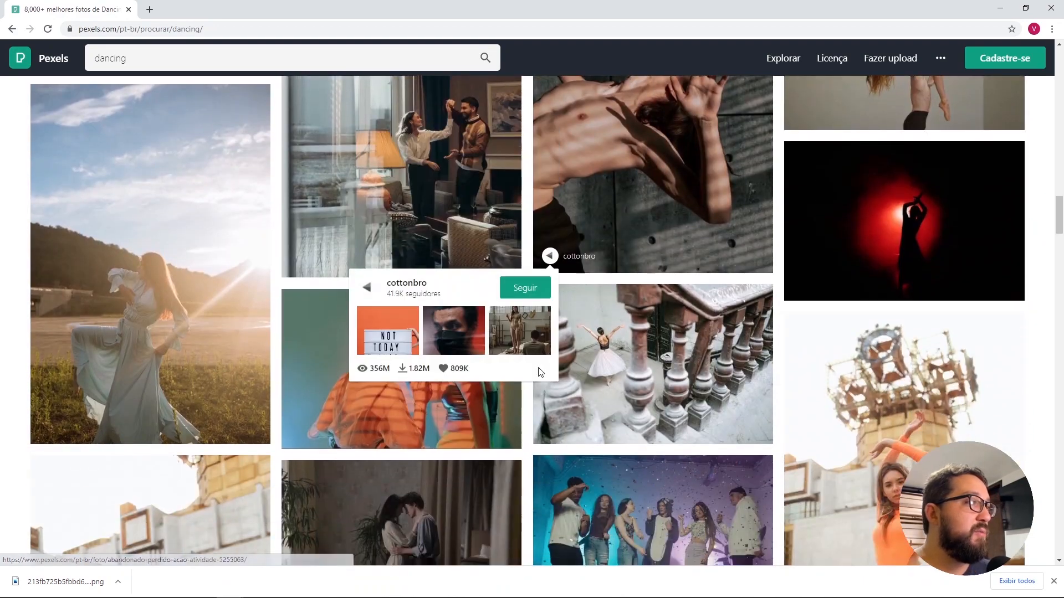
pyautogui.scroll(-3, 540, 354)
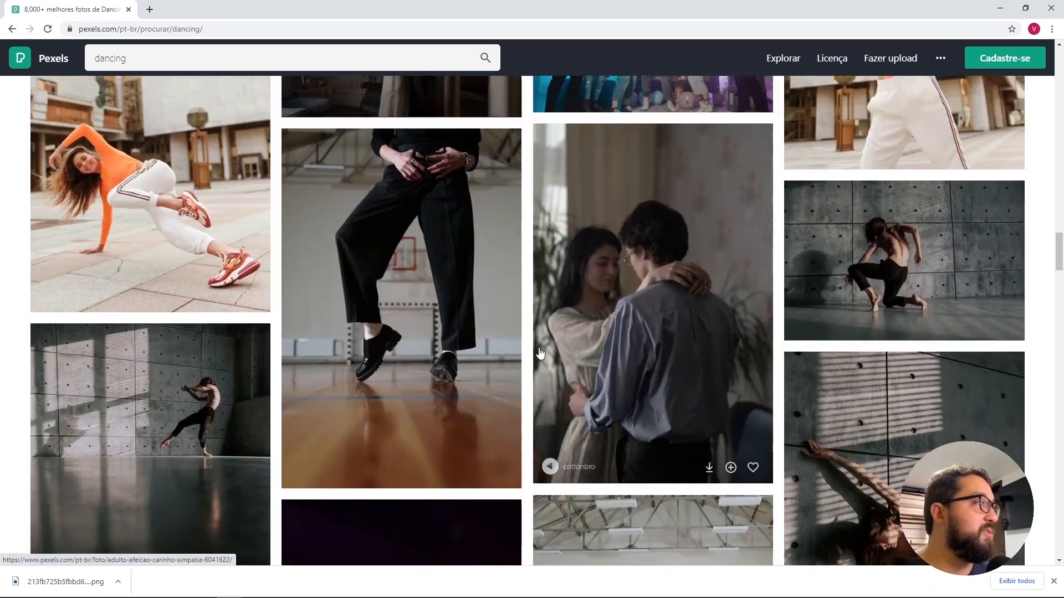
pyautogui.scroll(3, 539, 350)
pyautogui.scroll(-2, 538, 351)
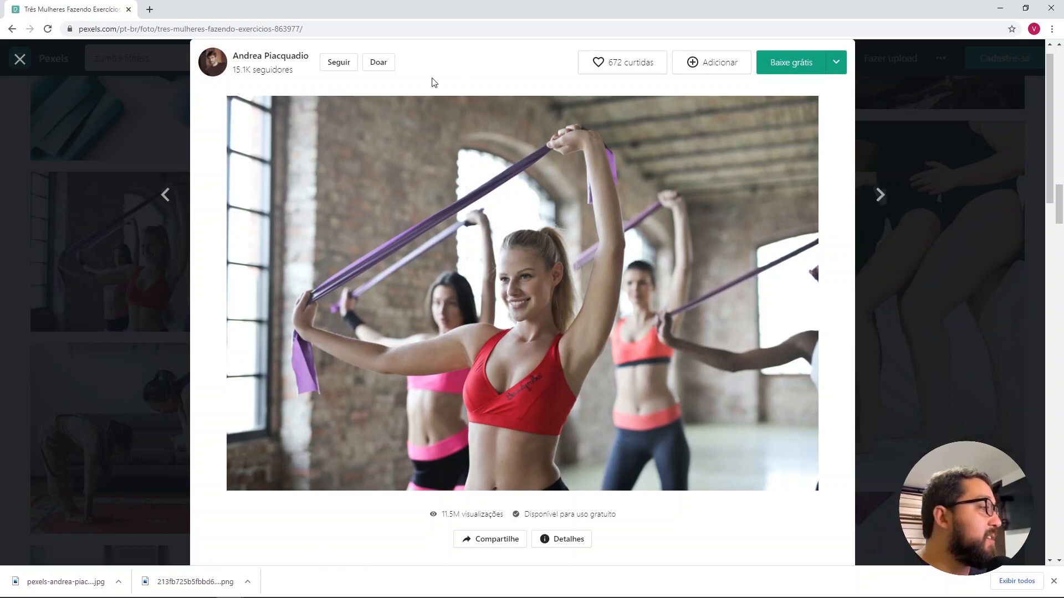
# Step: Place the downloaded photo of women exercising with bands in Photoshop's Artboard 1, scale it to about 33.55% and shift it slightly right
pyautogui.moveTo(112, 586); pyautogui.dragTo(402, 271)
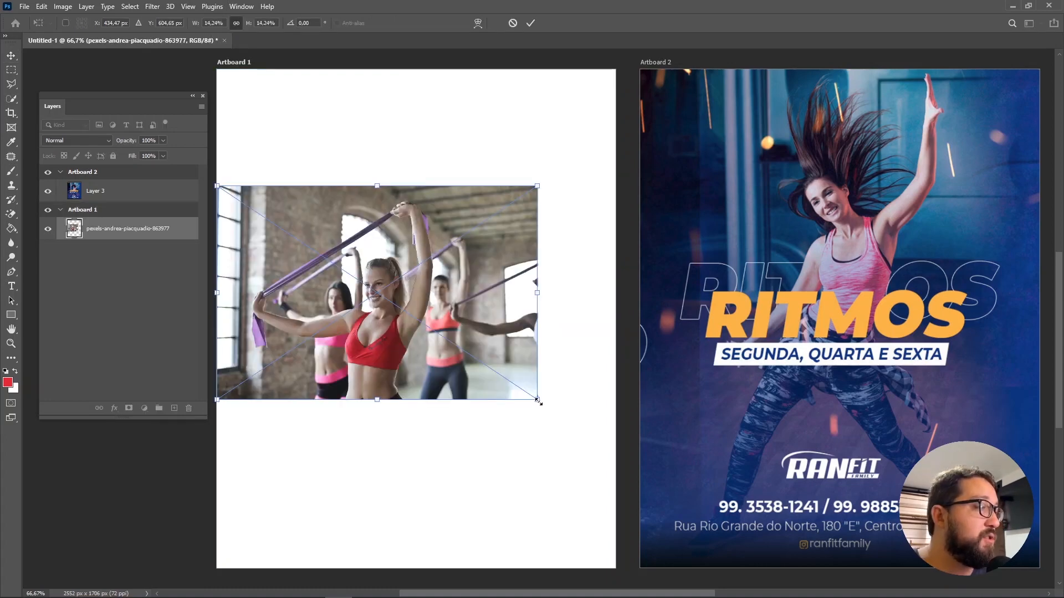
pyautogui.moveTo(537, 401); pyautogui.dragTo(768, 582)
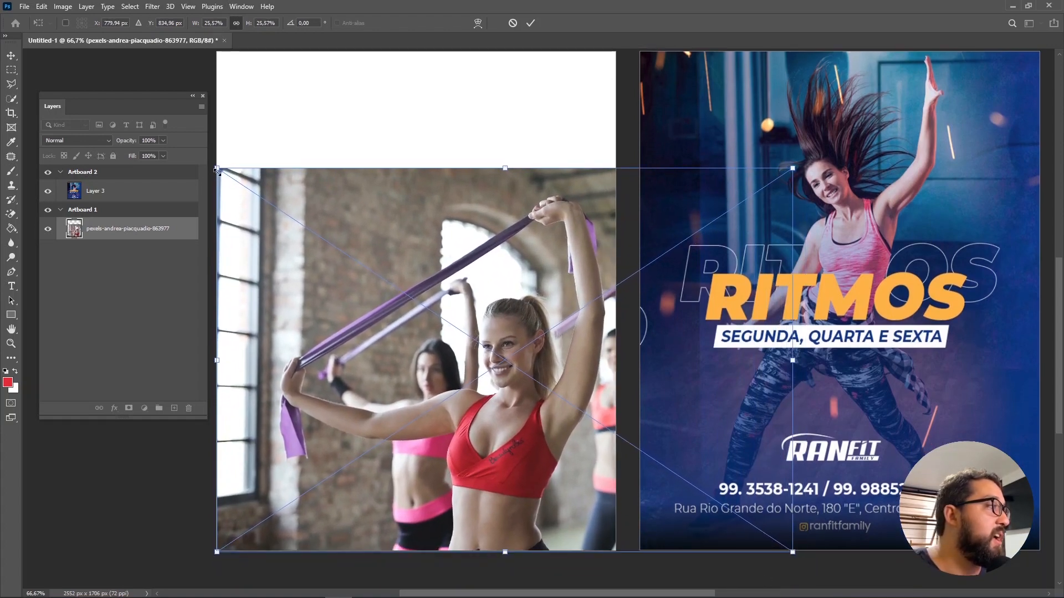
pyautogui.moveTo(217, 171); pyautogui.dragTo(66, 50)
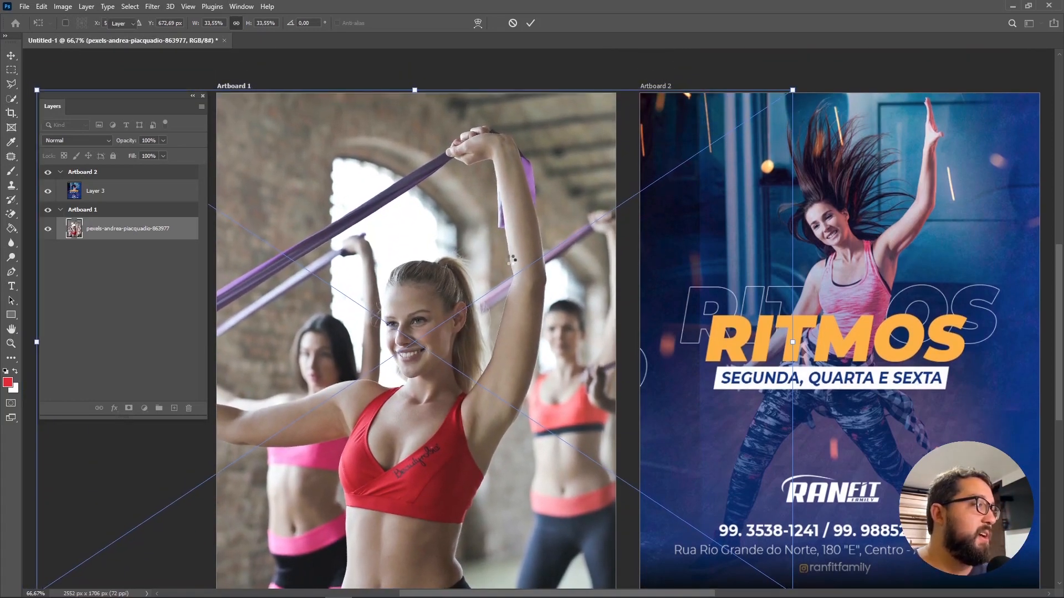
pyautogui.press('Return')
pyautogui.moveTo(430, 274); pyautogui.dragTo(444, 274)
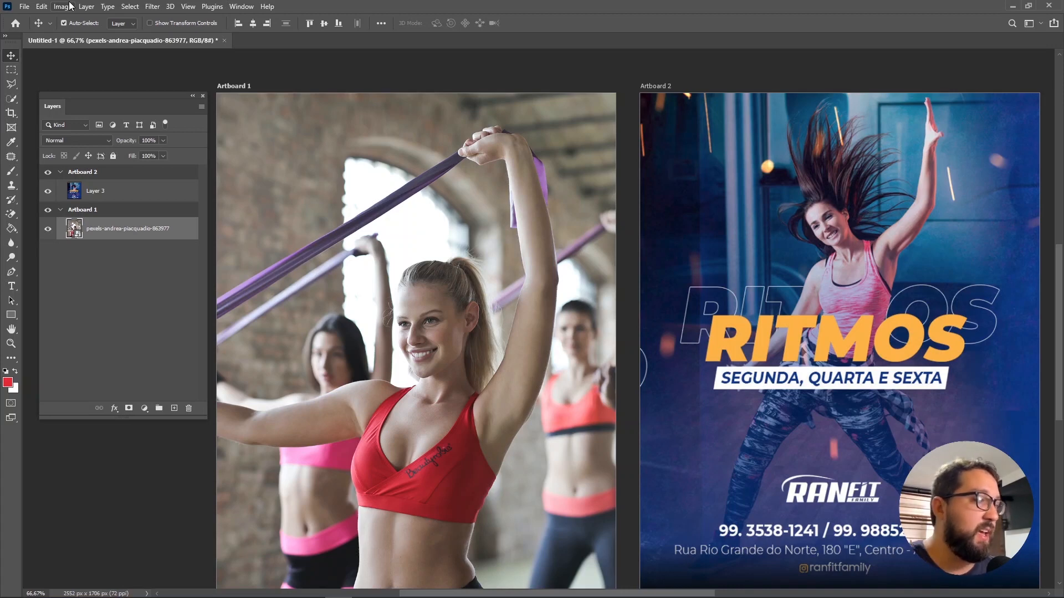
# Step: Create a new layer named "Luzes" above the placed photo in Artboard 1
pyautogui.click(88, 8)
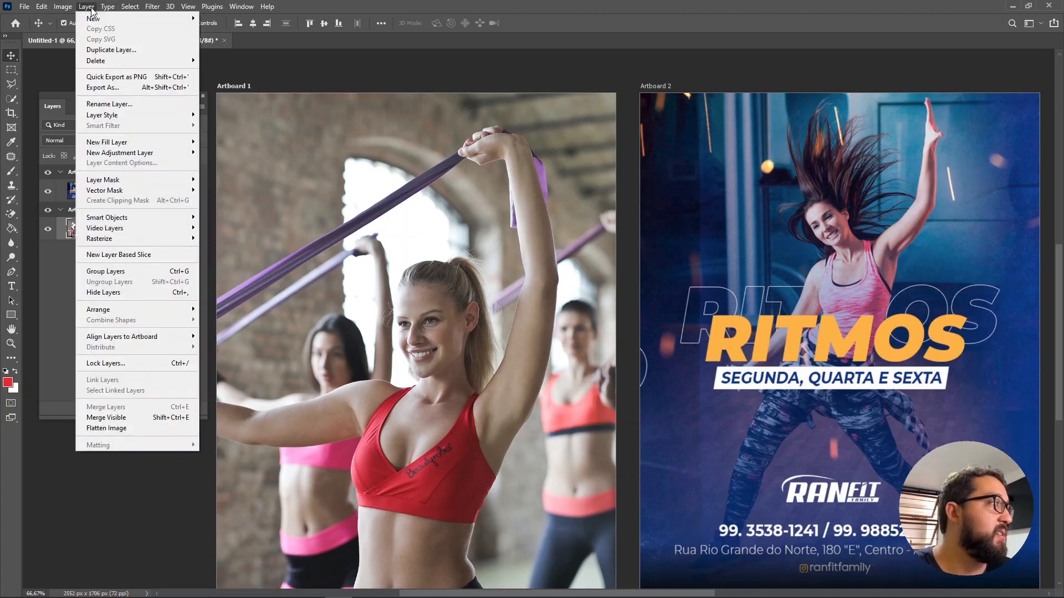
pyautogui.moveTo(101, 21)
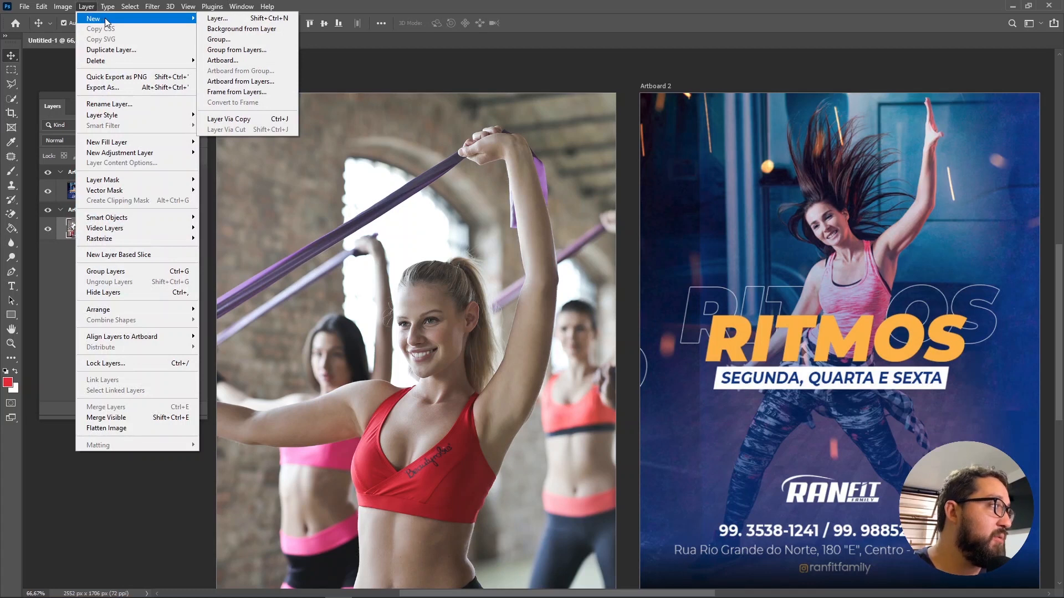
pyautogui.click(225, 20)
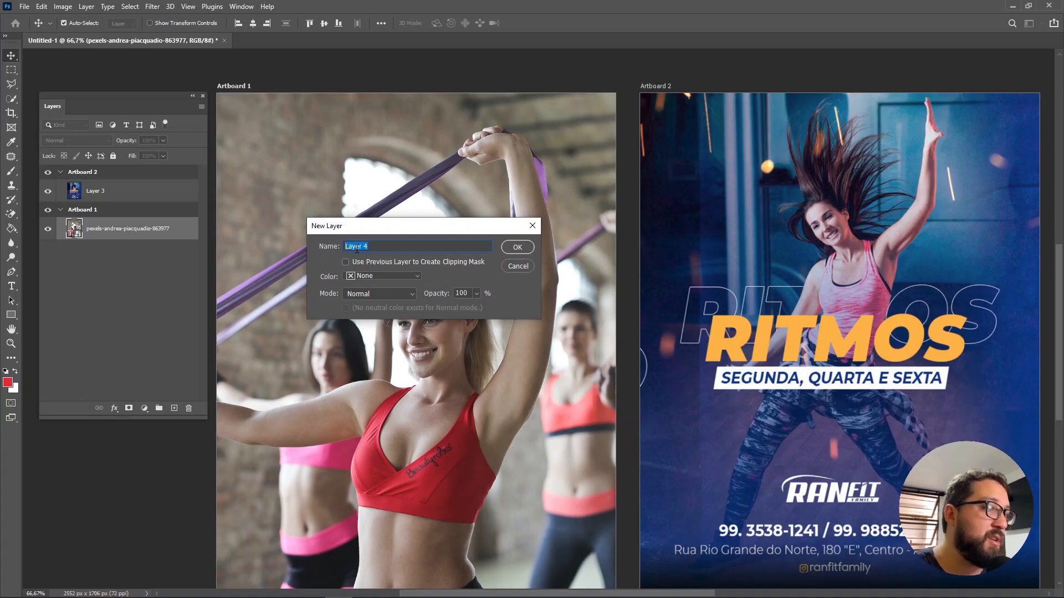
pyautogui.write('Luzes')
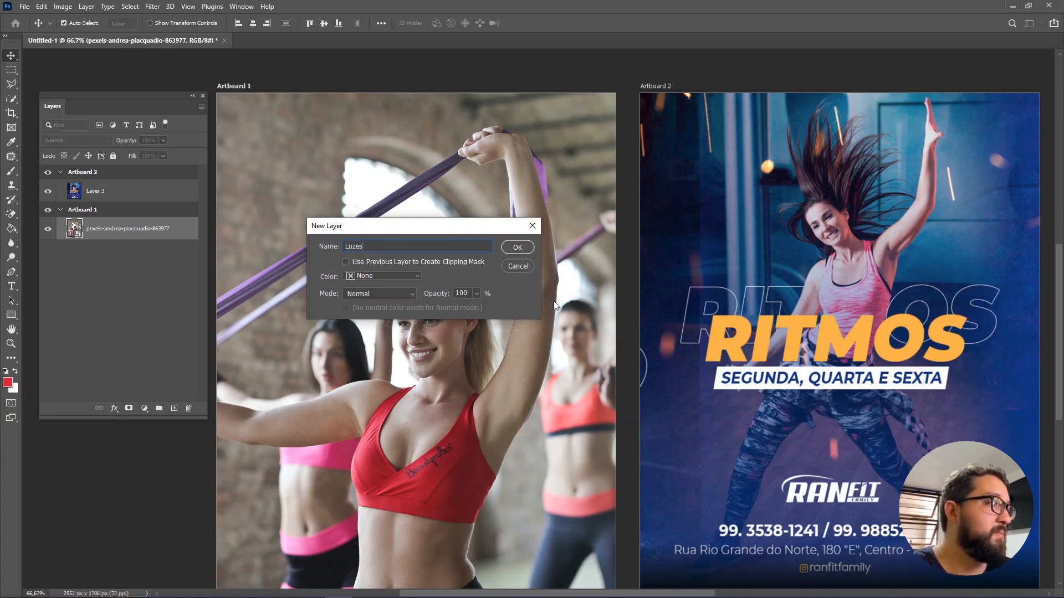
pyautogui.click(520, 247)
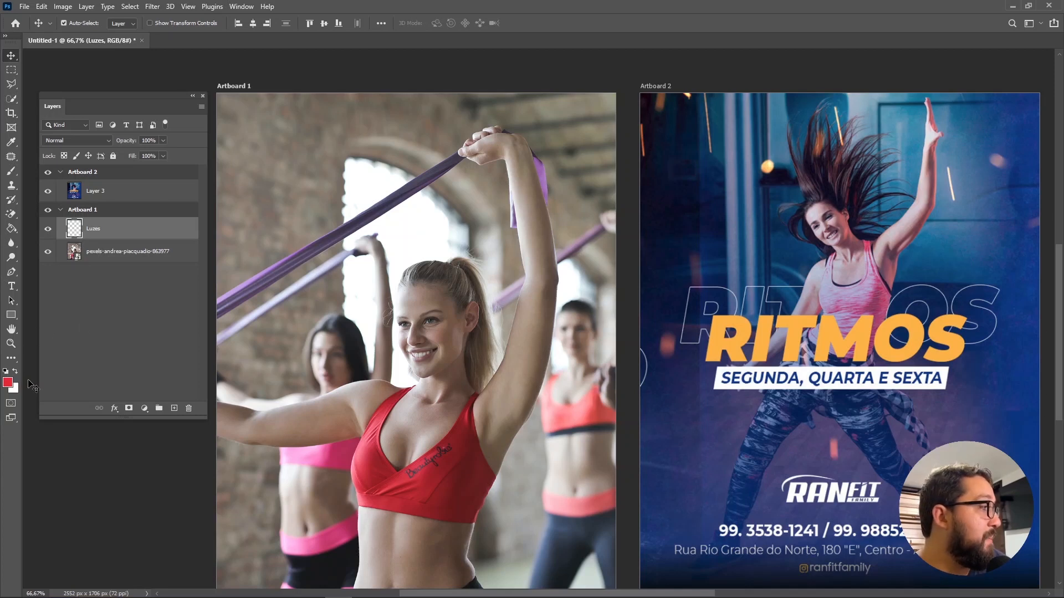
# Step: Set the foreground colour to the blue 0a3d90 sampled from the edge of the reference flyer
pyautogui.click(8, 383)
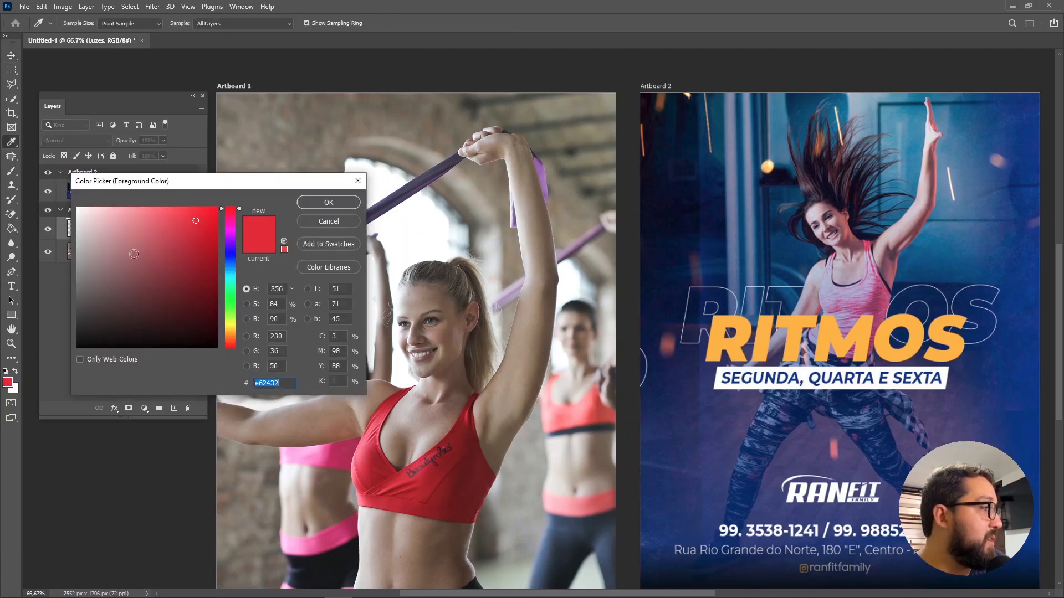
pyautogui.click(1039, 265)
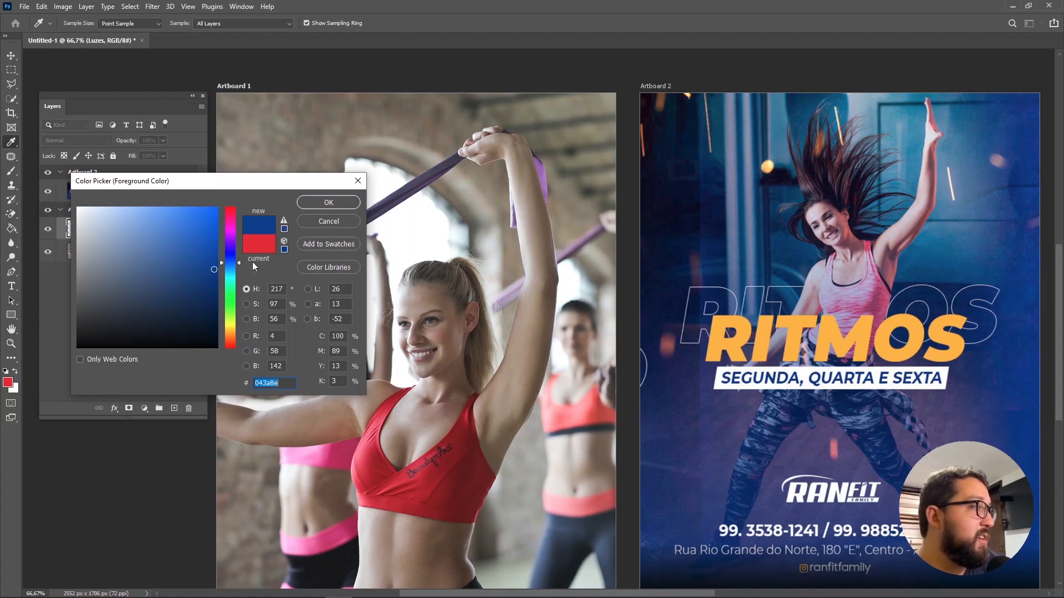
pyautogui.click(1036, 298)
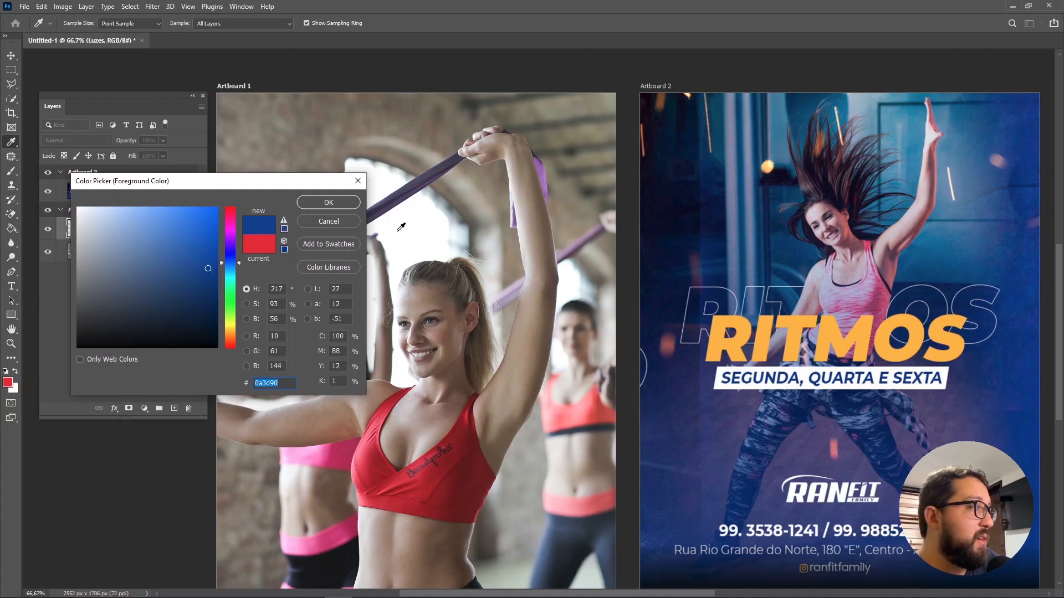
pyautogui.click(328, 203)
pyautogui.press('v')
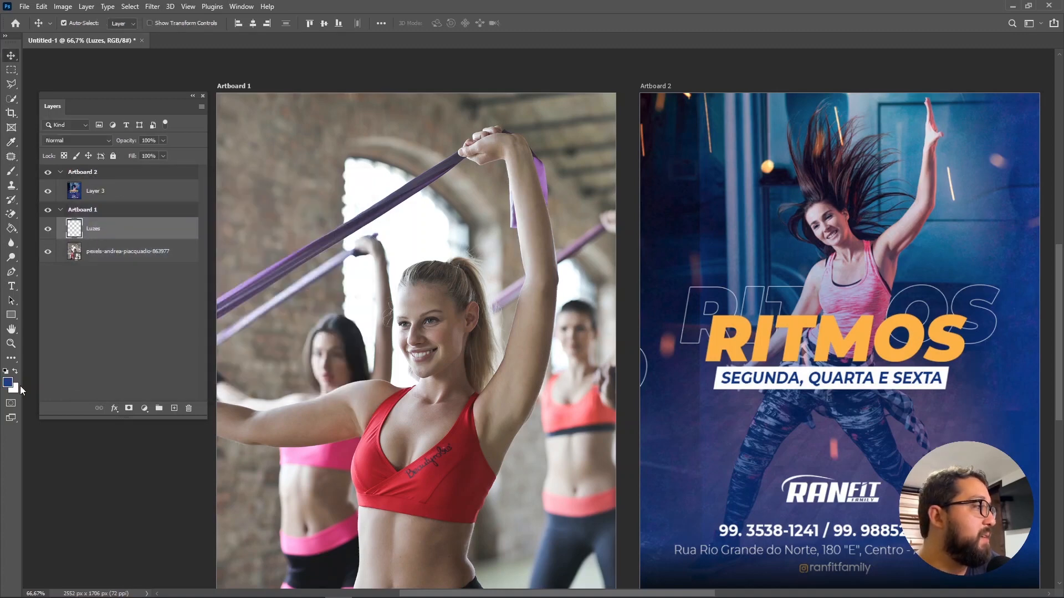
# Step: Set the Brush to 464 px with 100% hardness, try one blue dab on the Luzes layer and undo it
pyautogui.click(10, 172)
pyautogui.click(61, 174)
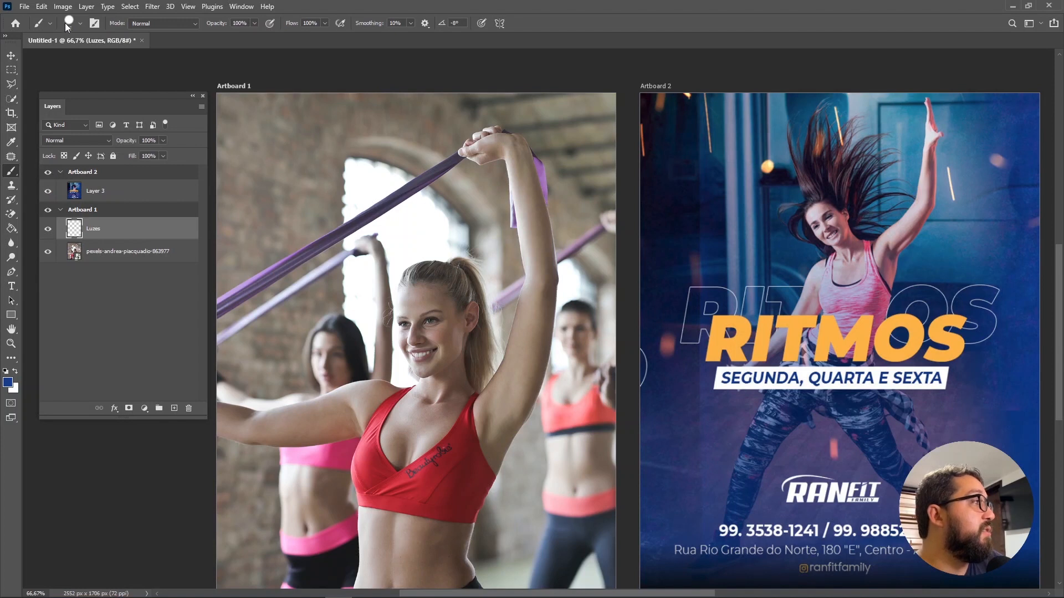
pyautogui.click(79, 25)
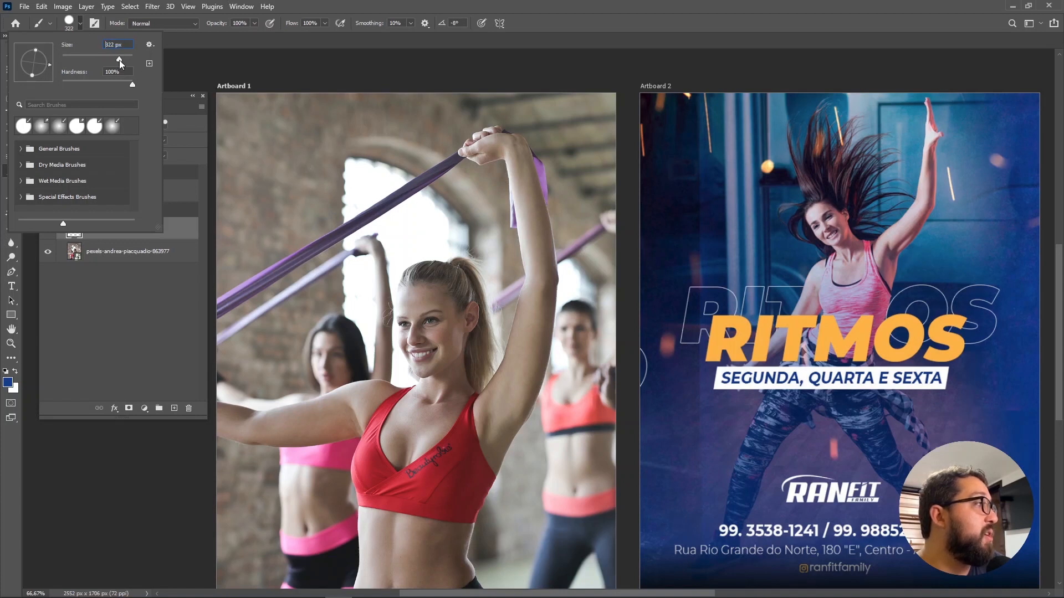
pyautogui.moveTo(125, 58); pyautogui.dragTo(124, 59)
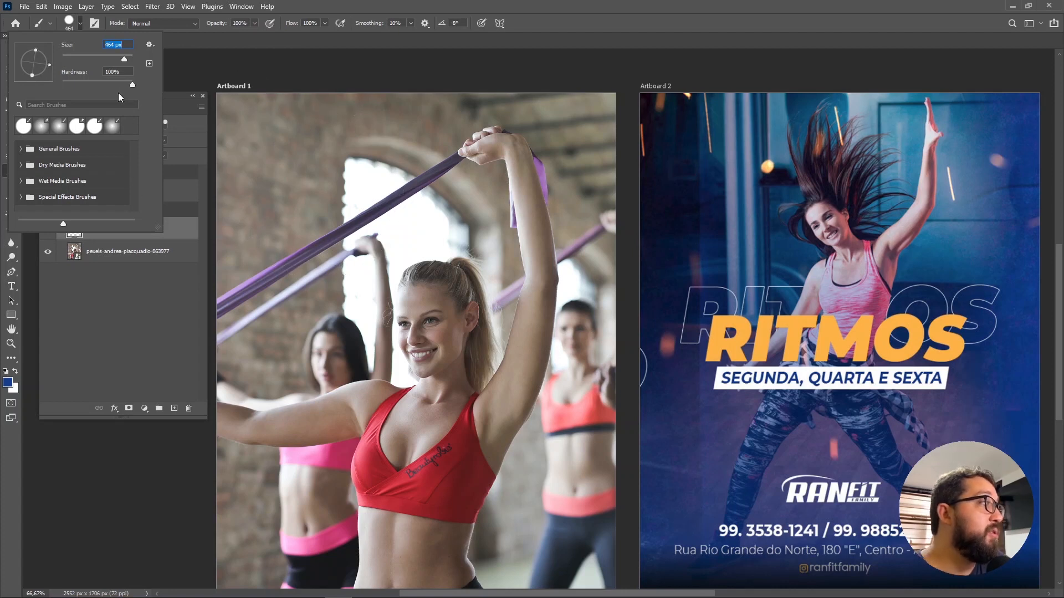
pyautogui.moveTo(127, 85)
pyautogui.mouseDown()
pyautogui.moveTo(50, 91)
pyautogui.moveTo(154, 91)
pyautogui.mouseUp()
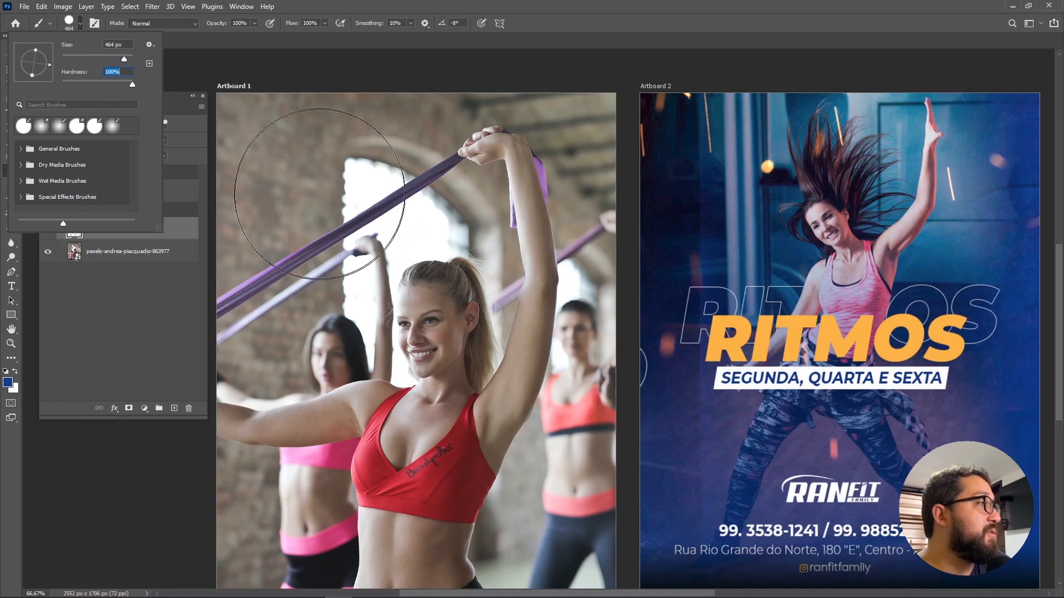
pyautogui.click(363, 234)
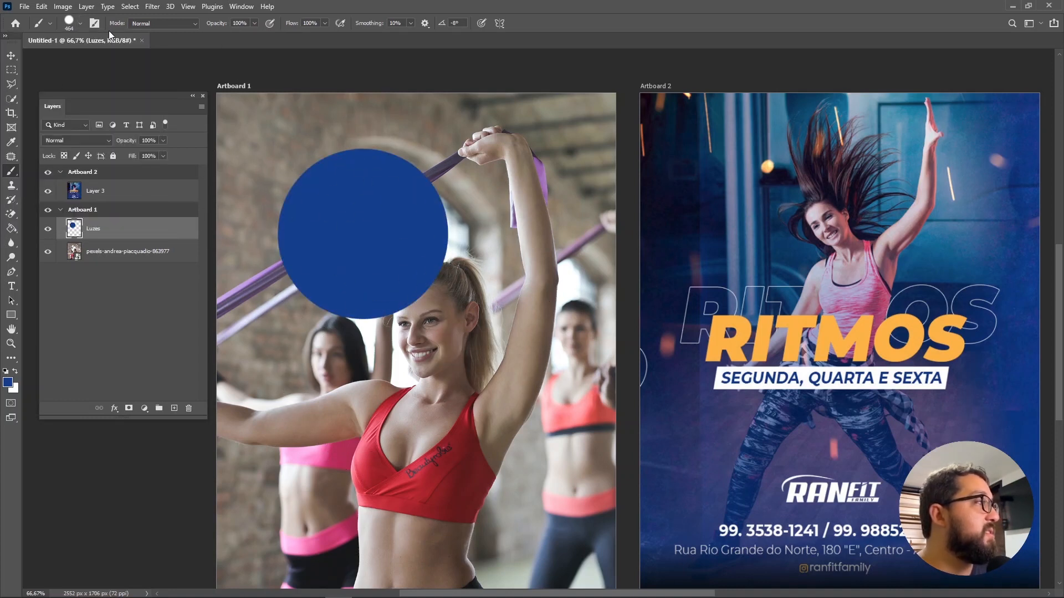
pyautogui.hotkey('ctrl', 'z')
# Step: Lower the brush hardness and paint one soft blue dab over the bright arched window on the Luzes layer
pyautogui.click(80, 25)
pyautogui.moveTo(87, 75); pyautogui.dragTo(72, 82)
pyautogui.click(363, 236)
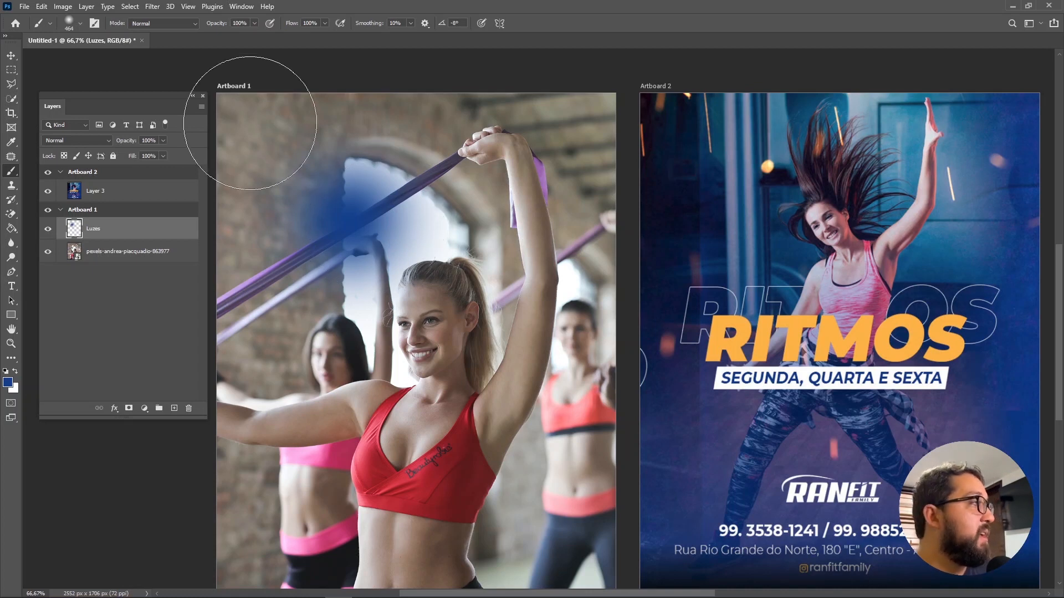
# Step: Undo the blue dab on the Luzes layer, review the brush size and hardness settings, and keep the Luzes layer selected
pyautogui.hotkey('ctrl', 'z')
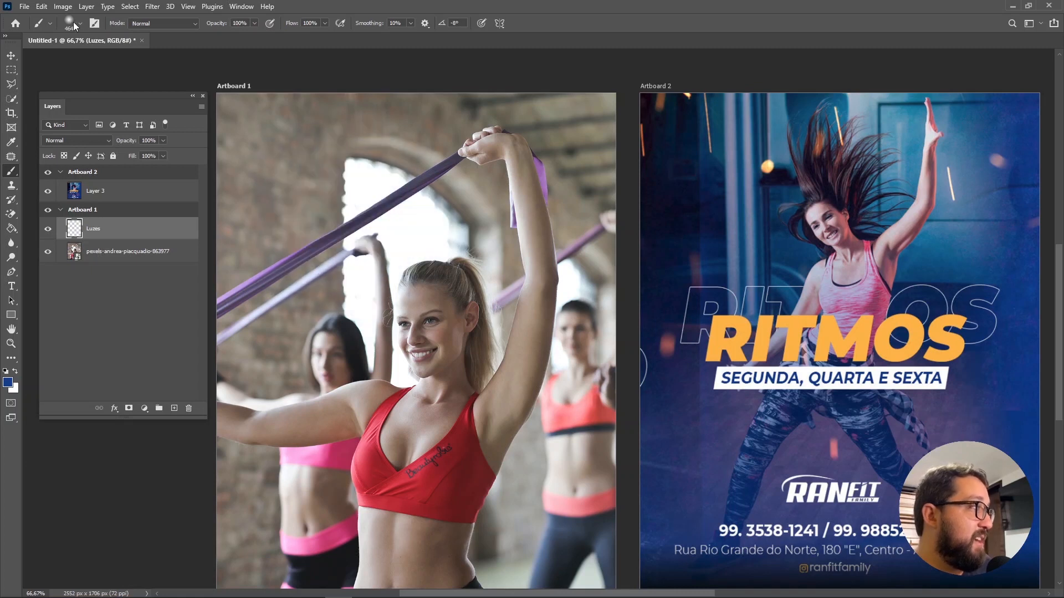
pyautogui.click(76, 25)
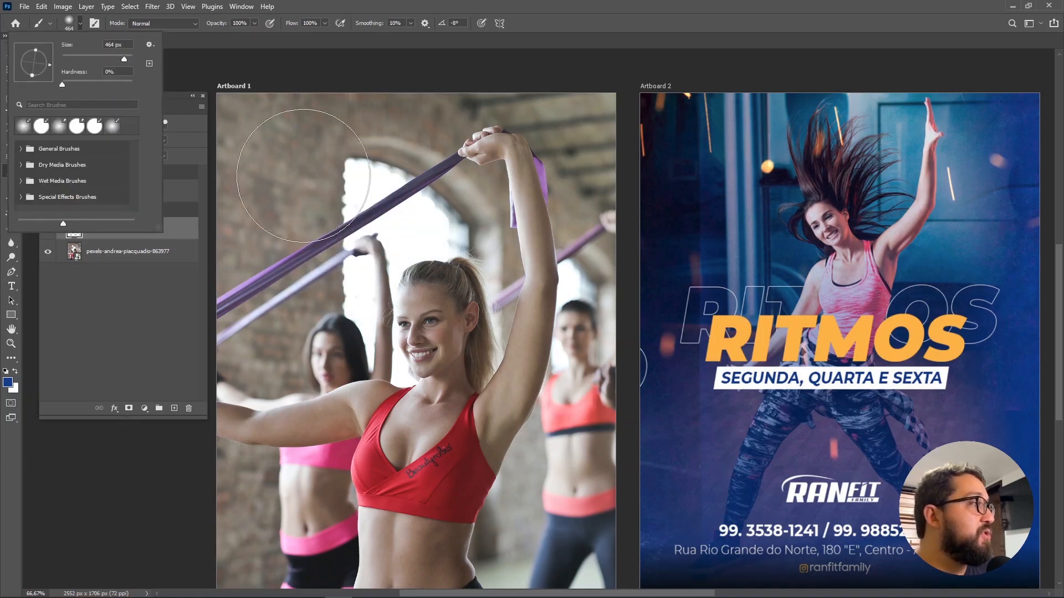
pyautogui.click(154, 306)
pyautogui.click(104, 235)
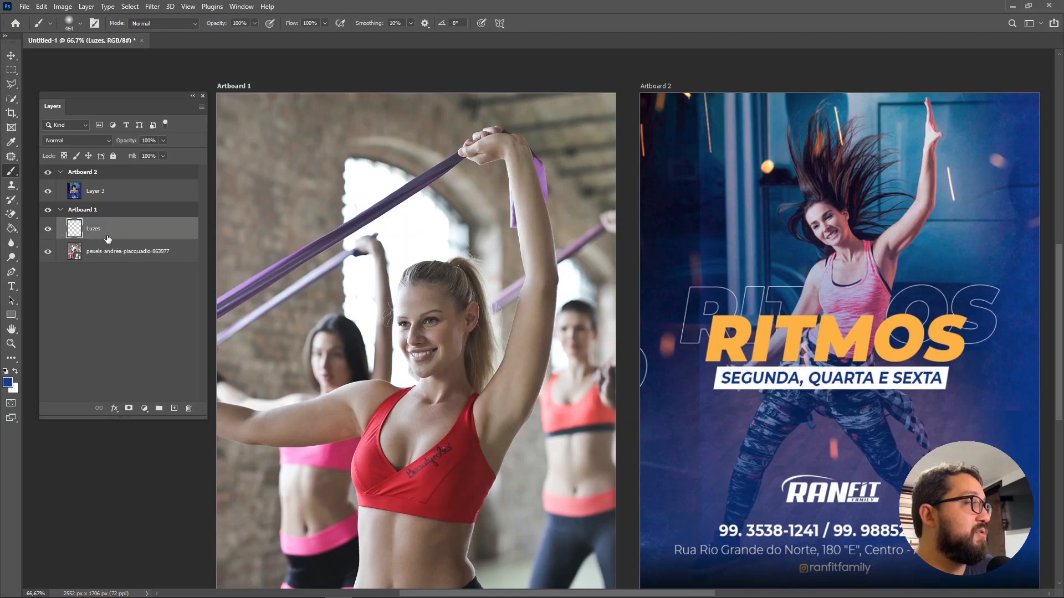
# Step: Try broad soft blue strokes over the women on the Luzes layer and toggle that layer's visibility to compare it with the photo
pyautogui.moveTo(308, 161); pyautogui.dragTo(318, 449)
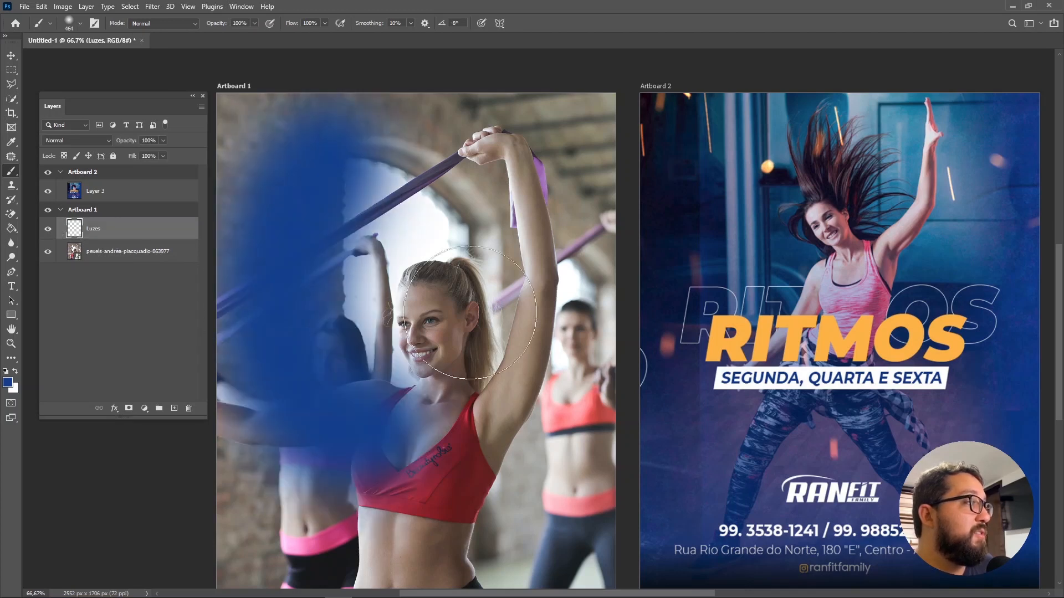
pyautogui.moveTo(469, 312)
pyautogui.mouseDown()
pyautogui.moveTo(333, 318)
pyautogui.moveTo(550, 262)
pyautogui.moveTo(379, 277)
pyautogui.moveTo(499, 239)
pyautogui.moveTo(427, 309)
pyautogui.mouseUp()
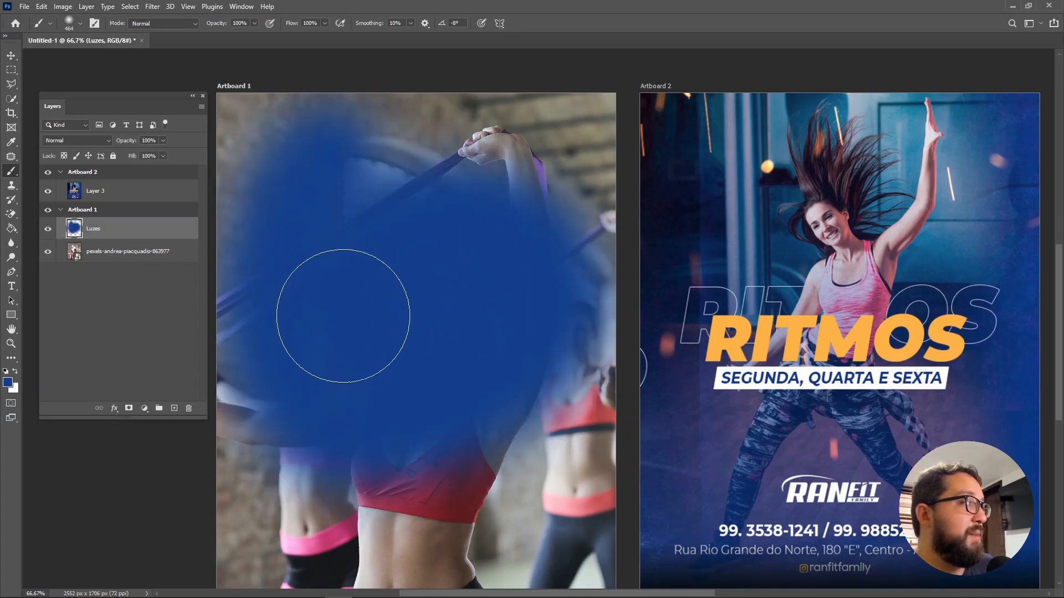
pyautogui.click(49, 231)
pyautogui.click(111, 256)
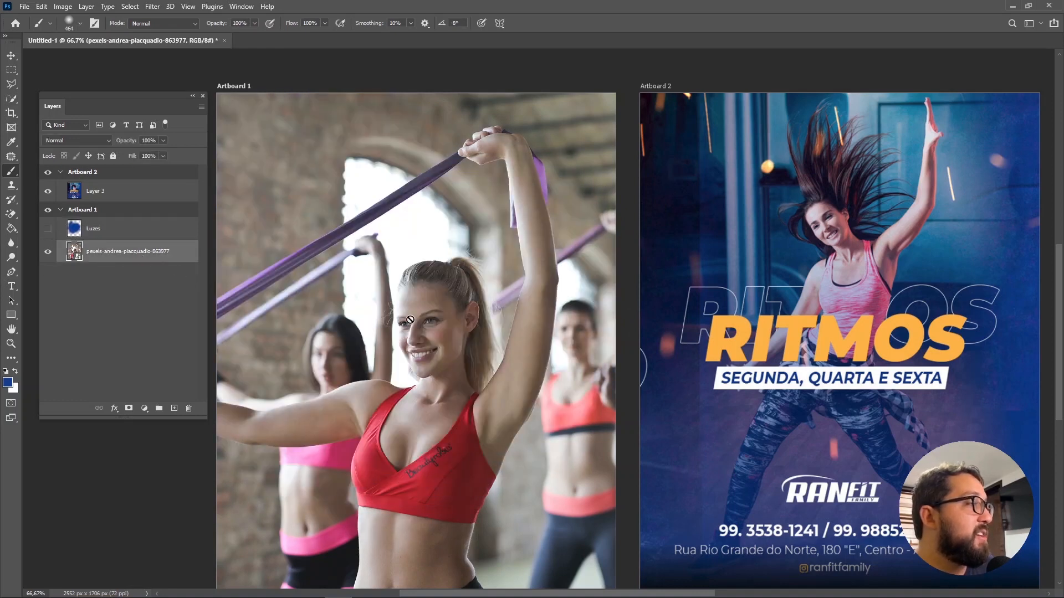
pyautogui.click(48, 229)
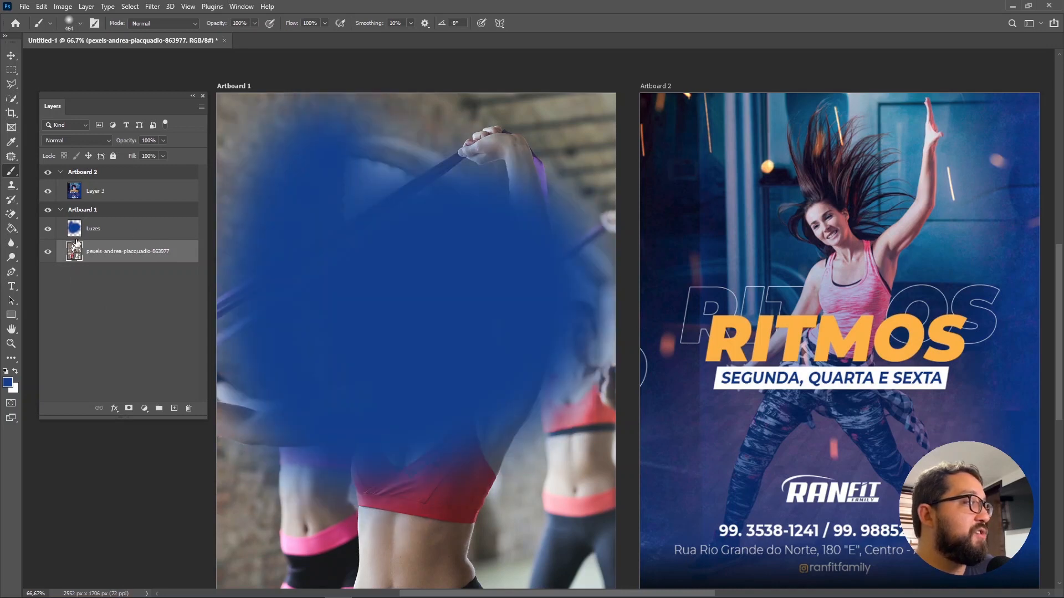
pyautogui.click(49, 230)
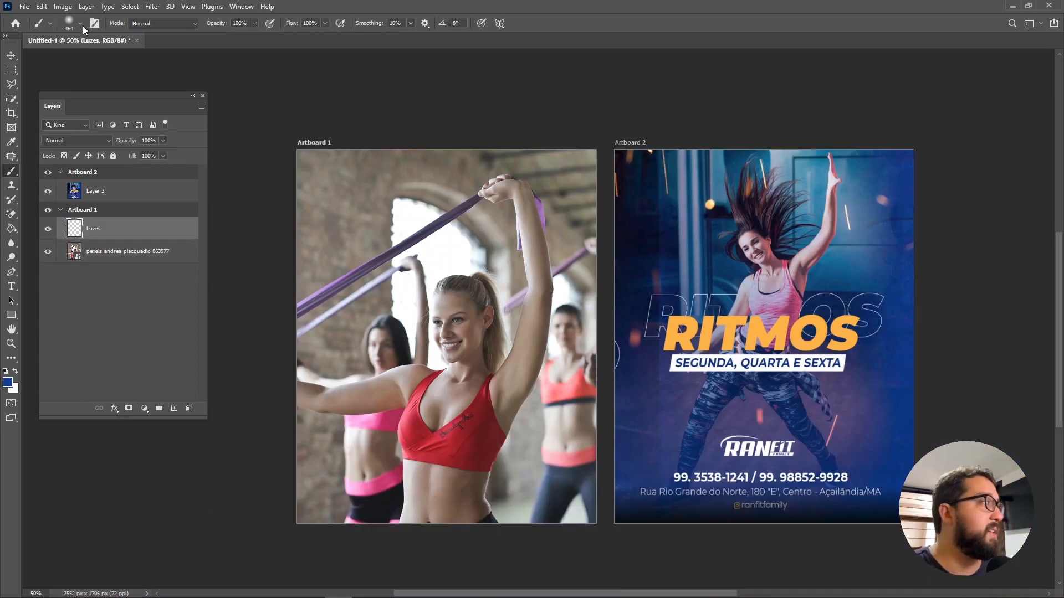
# Step: Set the Brush size to 900 px and paint soft blue light around the edges of Artboard 1 on the Luzes layer
pyautogui.click(80, 23)
pyautogui.moveTo(116, 60); pyautogui.dragTo(128, 58)
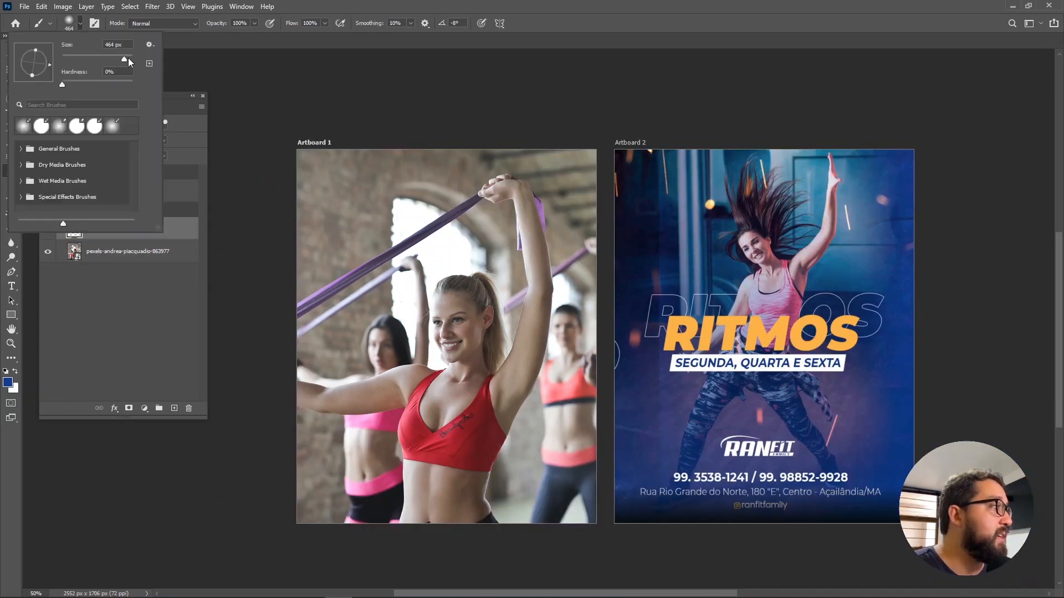
pyautogui.click(126, 45)
pyautogui.write('1200')
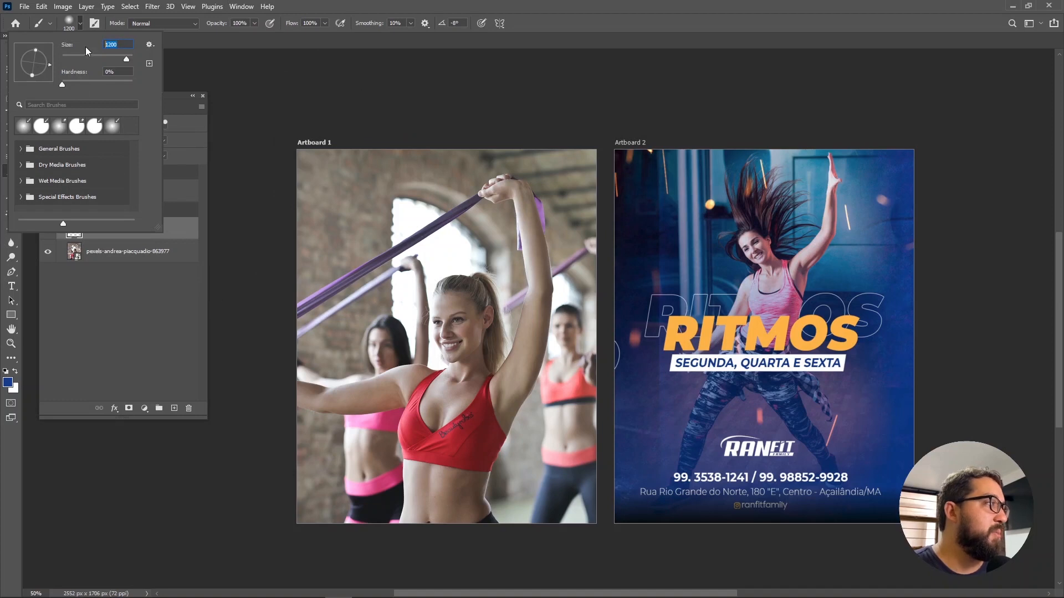
pyautogui.write('900')
pyautogui.press('Return')
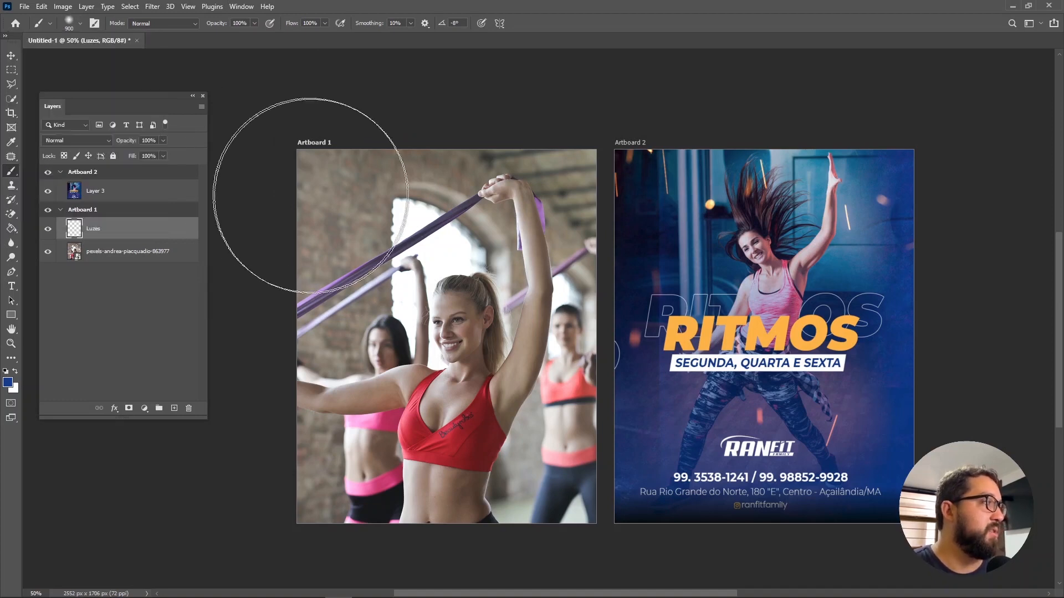
pyautogui.moveTo(308, 178)
pyautogui.mouseDown()
pyautogui.moveTo(266, 237)
pyautogui.moveTo(277, 339)
pyautogui.moveTo(271, 477)
pyautogui.moveTo(313, 548)
pyautogui.moveTo(349, 563)
pyautogui.moveTo(338, 577)
pyautogui.moveTo(405, 582)
pyautogui.moveTo(532, 587)
pyautogui.moveTo(637, 575)
pyautogui.moveTo(351, 593)
pyautogui.moveTo(646, 593)
pyautogui.moveTo(572, 582)
pyautogui.moveTo(629, 338)
pyautogui.moveTo(591, 95)
pyautogui.moveTo(558, 71)
pyautogui.moveTo(528, 100)
pyautogui.moveTo(452, 82)
pyautogui.moveTo(371, 83)
pyautogui.moveTo(494, 83)
pyautogui.moveTo(565, 105)
pyautogui.mouseUp()
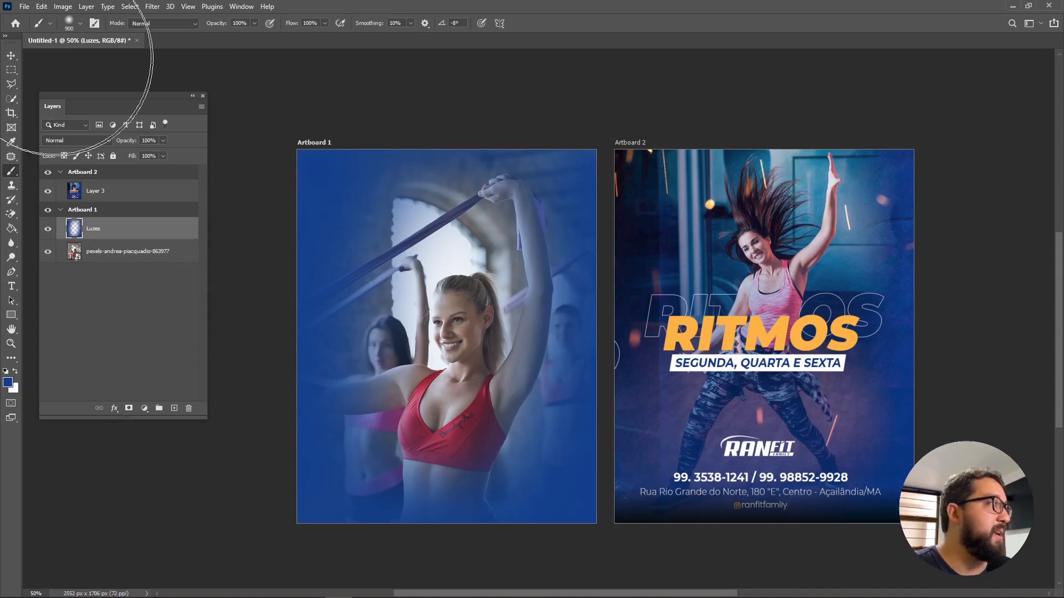
pyautogui.click(10, 56)
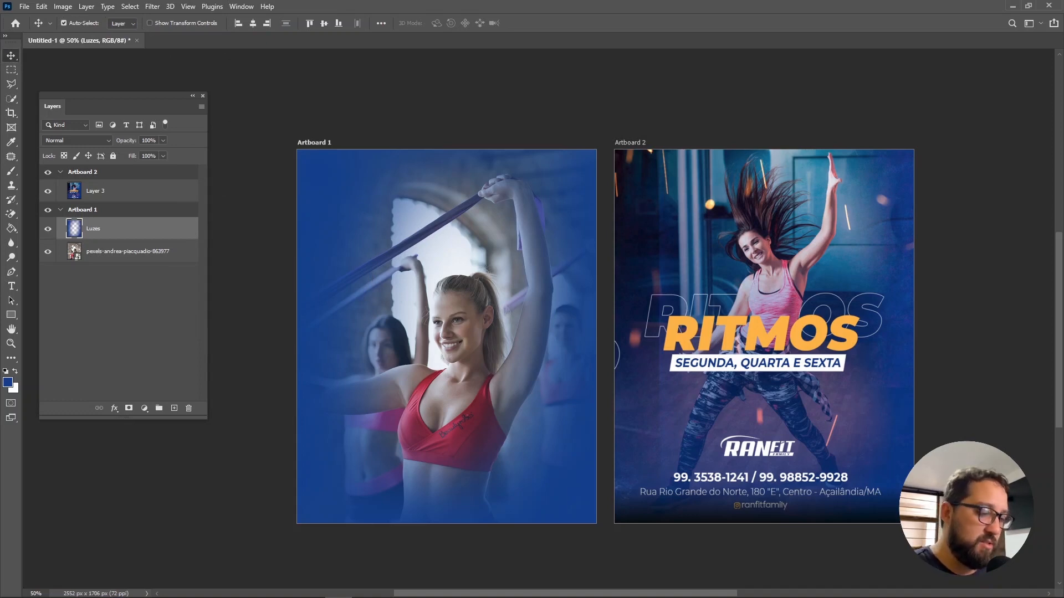
# Step: Examine the background texture of the reference flyer up close and compare it with the blue-painted edge of the photo
pyautogui.hotkey('ctrl', '+')
pyautogui.hotkey('ctrl', '+')
pyautogui.hotkey('ctrl', '+')
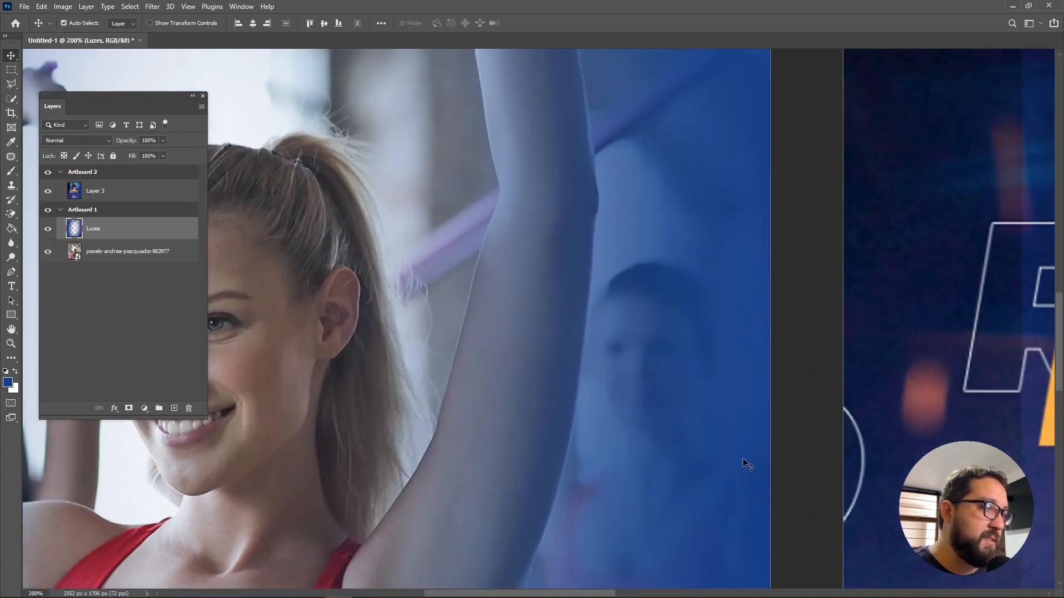
pyautogui.moveTo(629, 590)
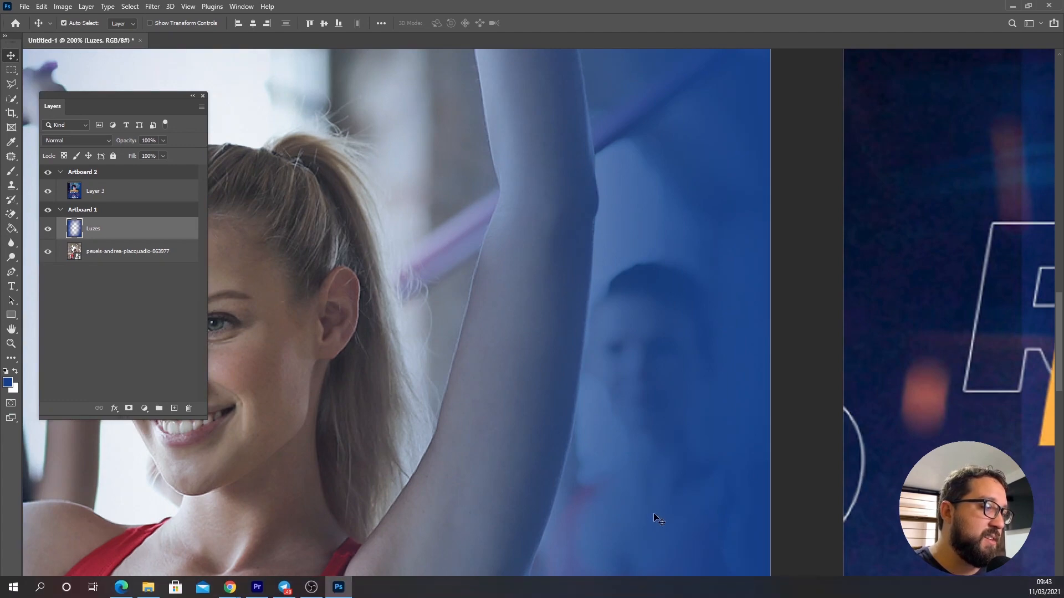
pyautogui.moveTo(593, 594); pyautogui.dragTo(656, 596)
pyautogui.scroll(-3, 626, 546)
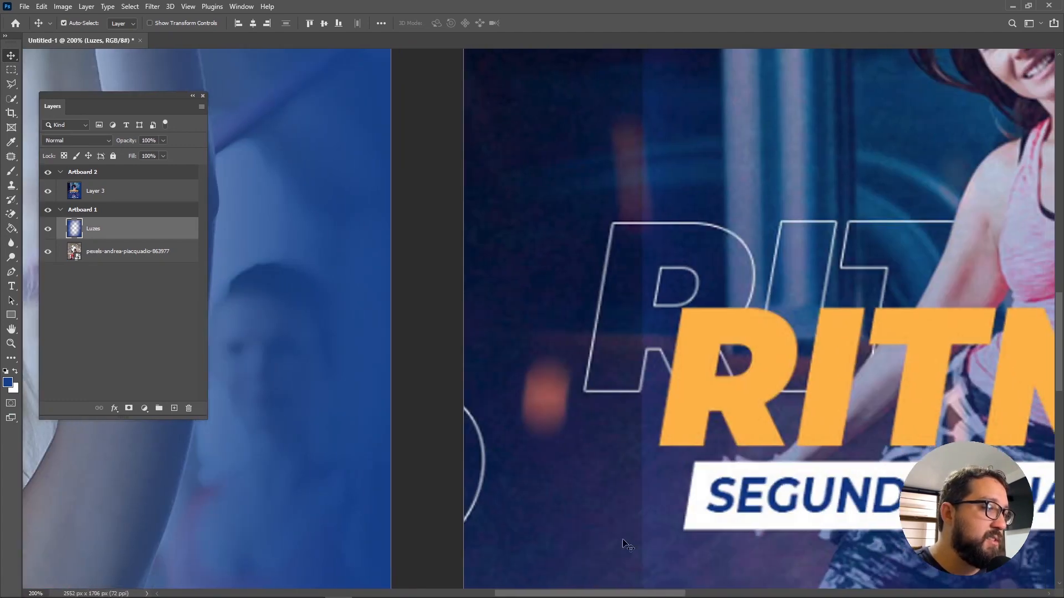
pyautogui.scroll(-7, 625, 488)
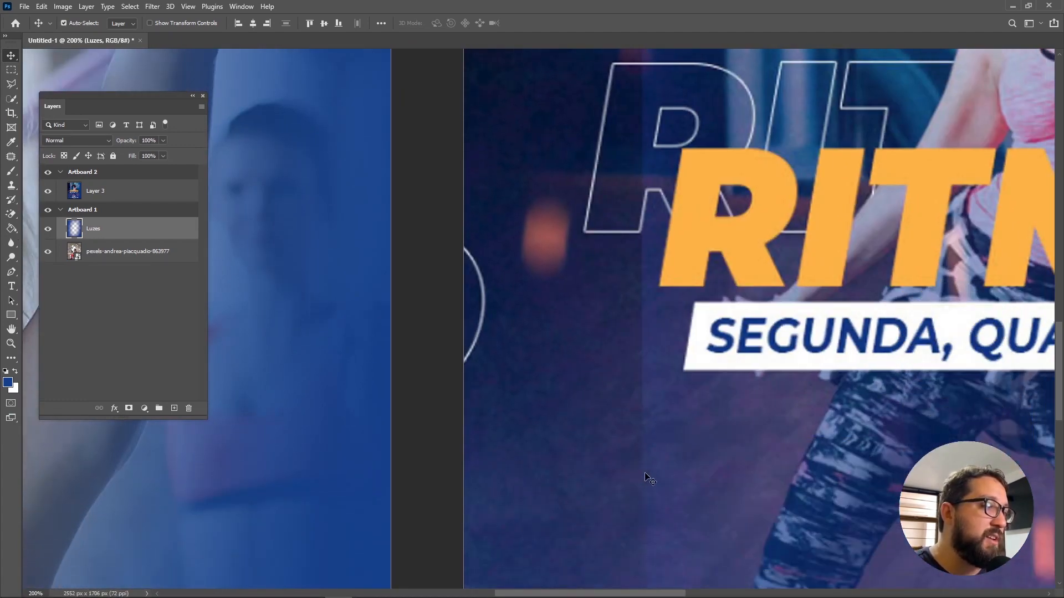
pyautogui.scroll(-2, 569, 476)
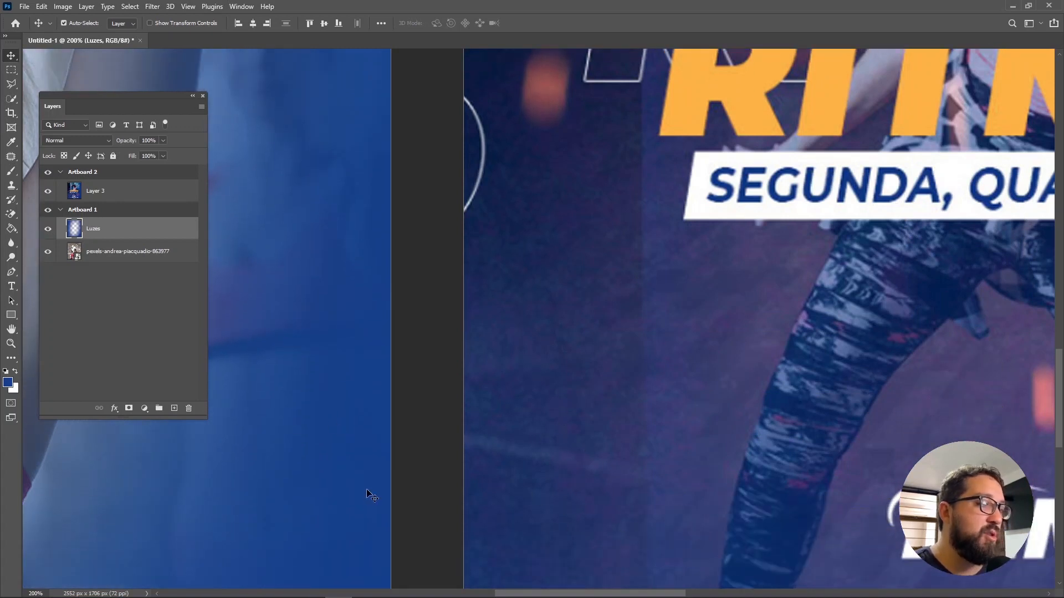
pyautogui.hotkey('ctrl', '-')
pyautogui.hotkey('ctrl', '-')
pyautogui.hotkey('ctrl', '-')
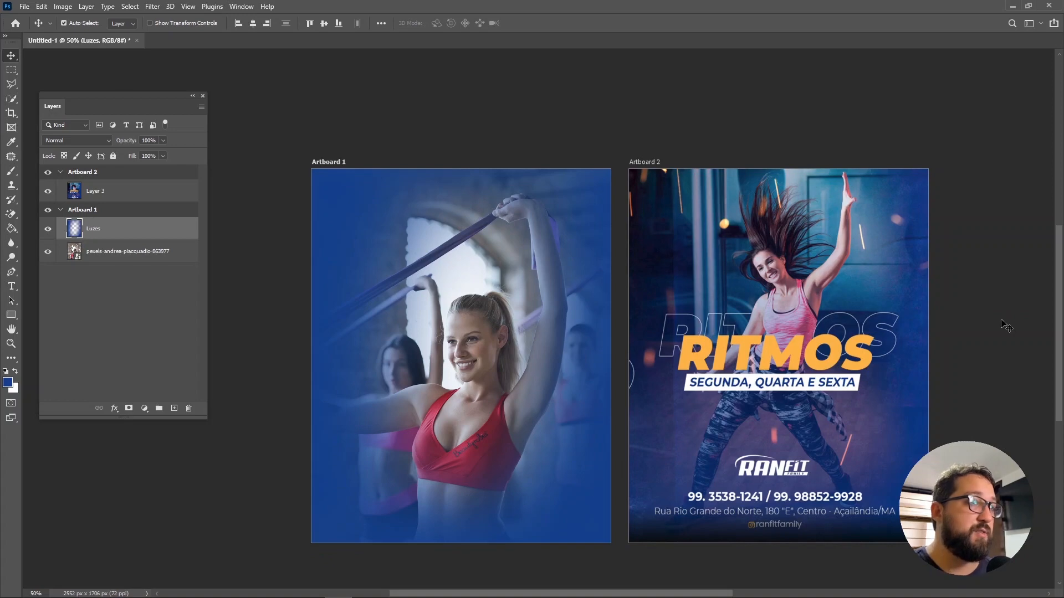
# Step: Switch to Chrome, search Google Images for "texturas" and open the grey canvas texture from Freepik
pyautogui.click(230, 587)
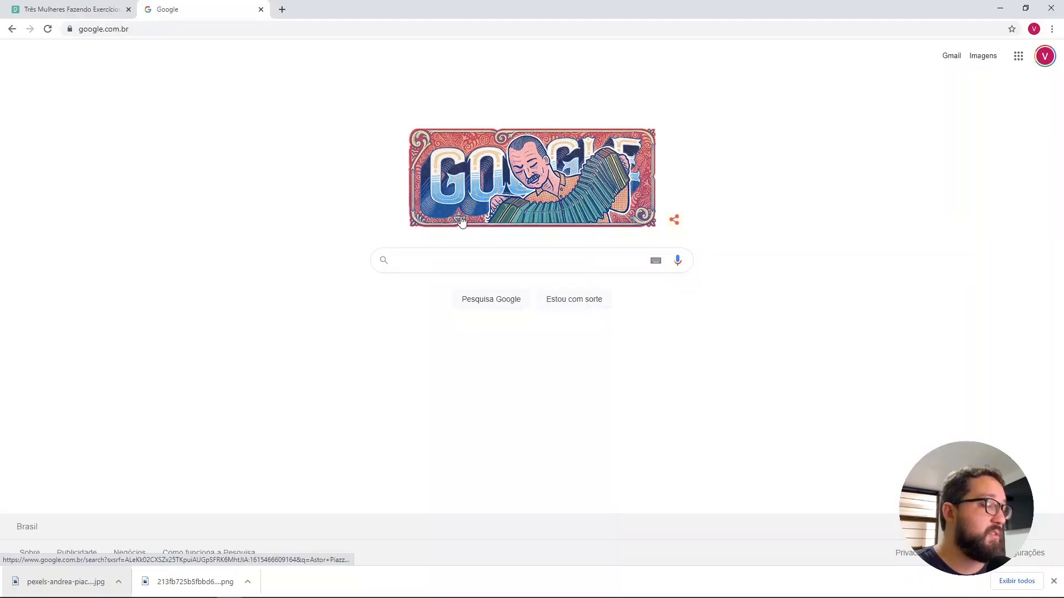
pyautogui.write('textu')
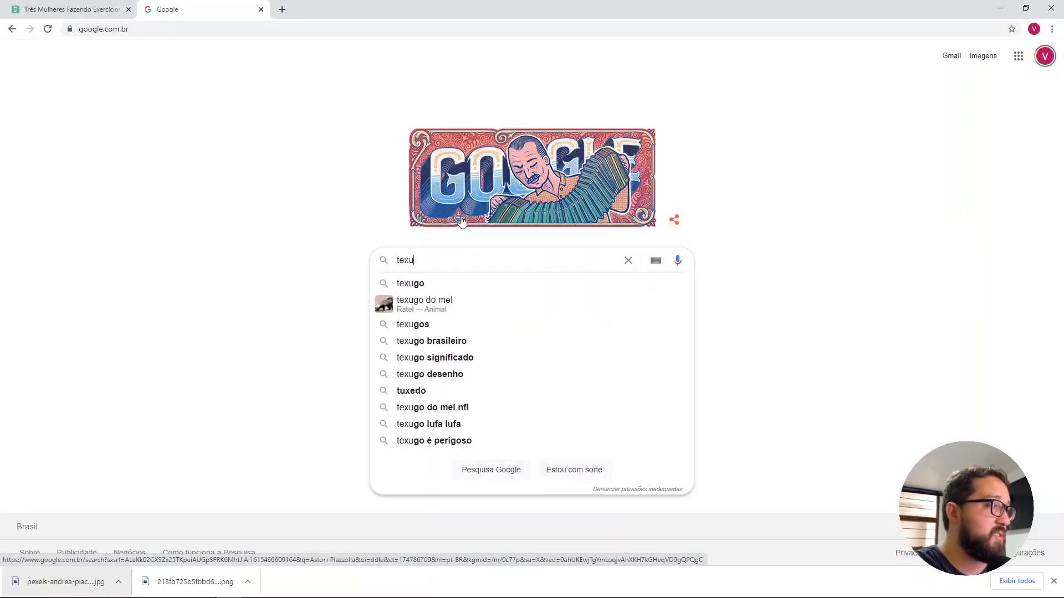
pyautogui.write('ras')
pyautogui.press('Return')
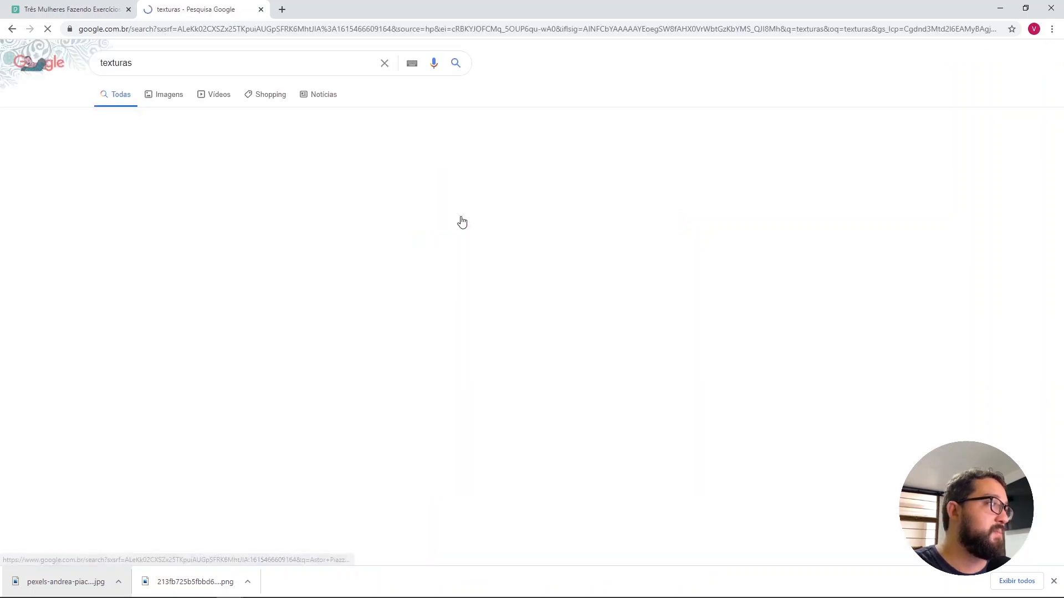
pyautogui.click(173, 95)
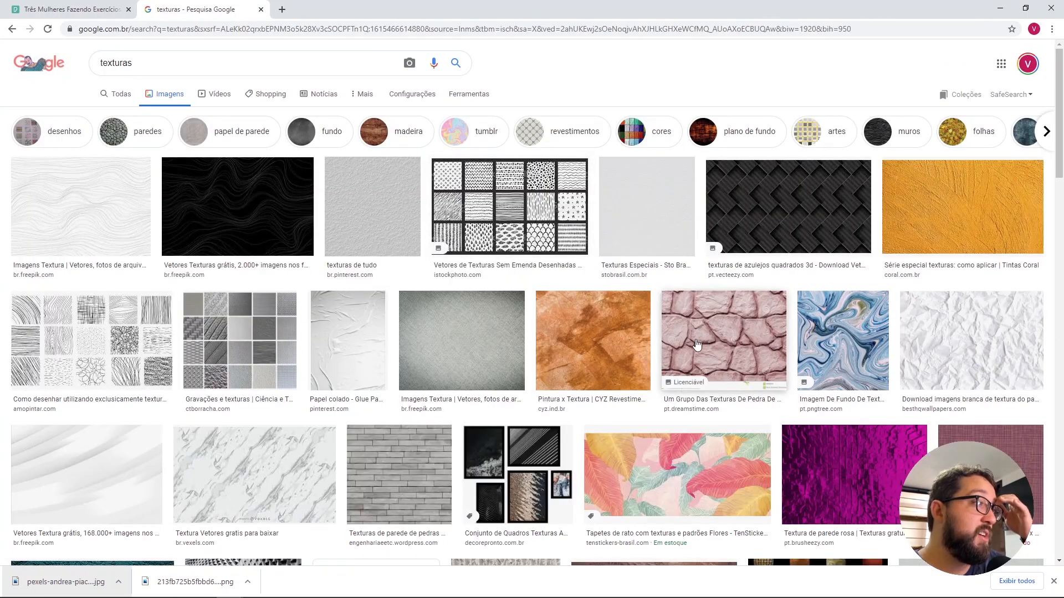
pyautogui.scroll(-2, 604, 362)
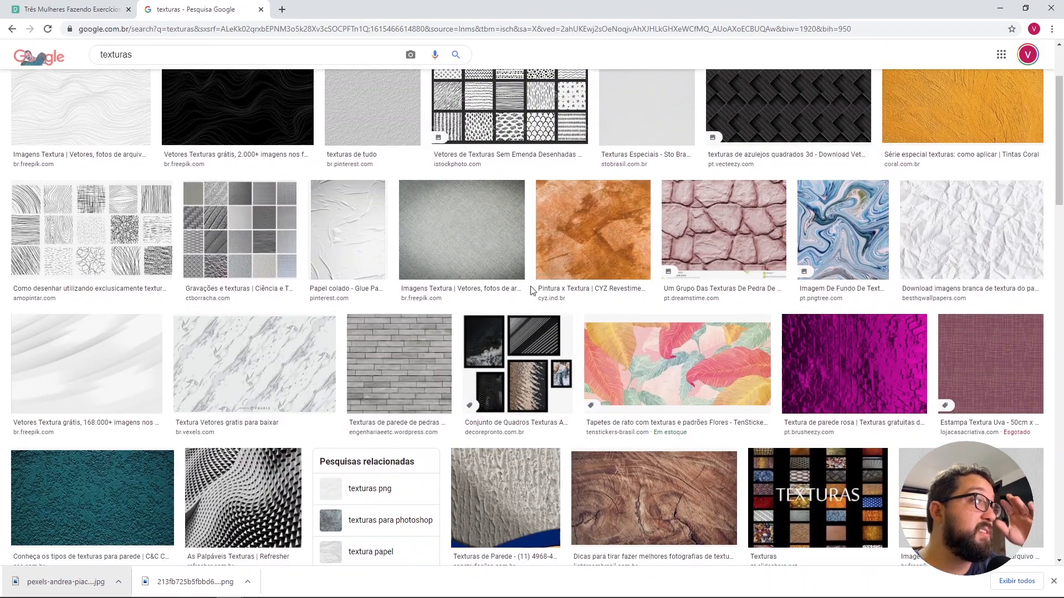
pyautogui.click(485, 244)
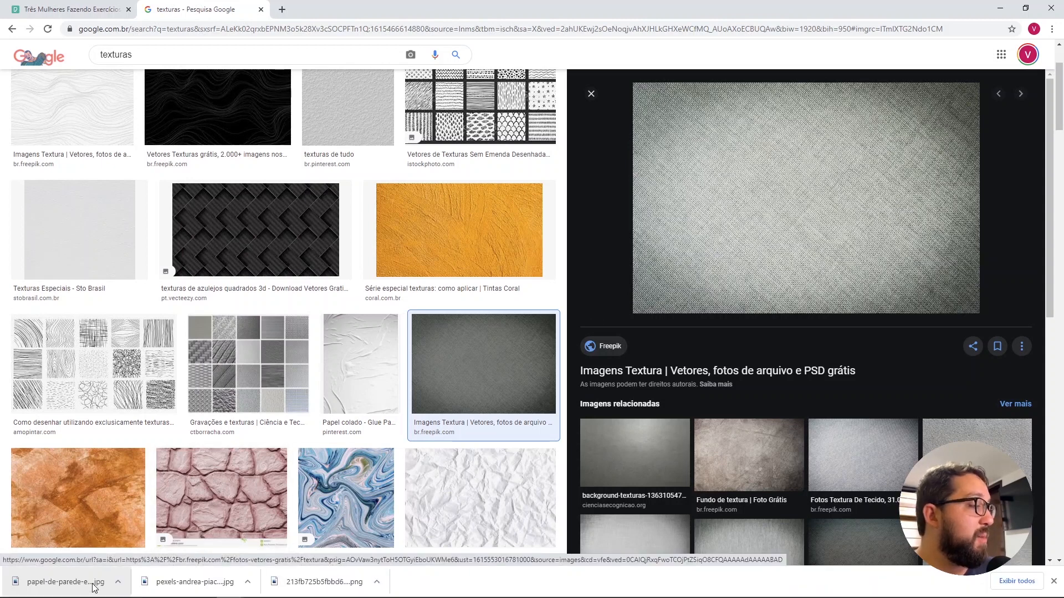
# Step: Place the downloaded grey canvas texture above the Luzes layer in Photoshop and enlarge it to cover the whole of Artboard 1
pyautogui.moveTo(93, 587); pyautogui.dragTo(460, 355)
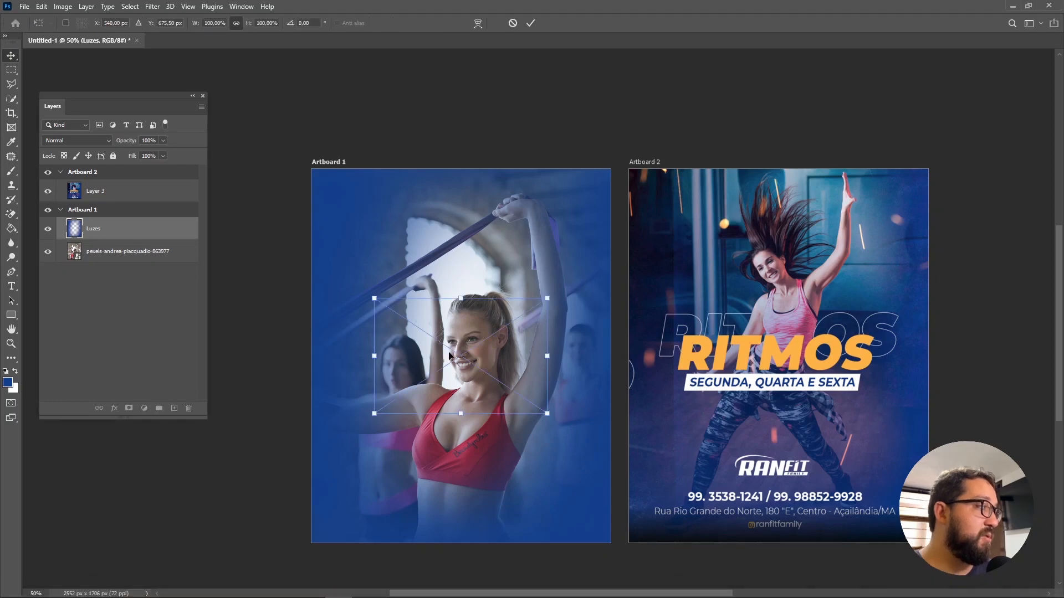
pyautogui.moveTo(549, 416); pyautogui.dragTo(738, 562)
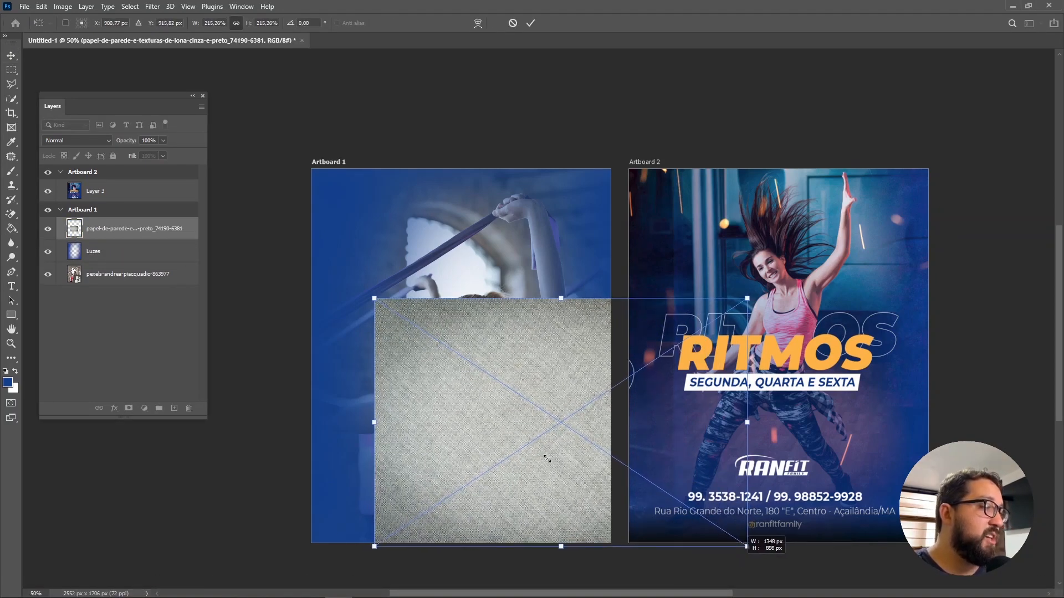
pyautogui.moveTo(374, 299); pyautogui.dragTo(193, 126)
pyautogui.press('Return')
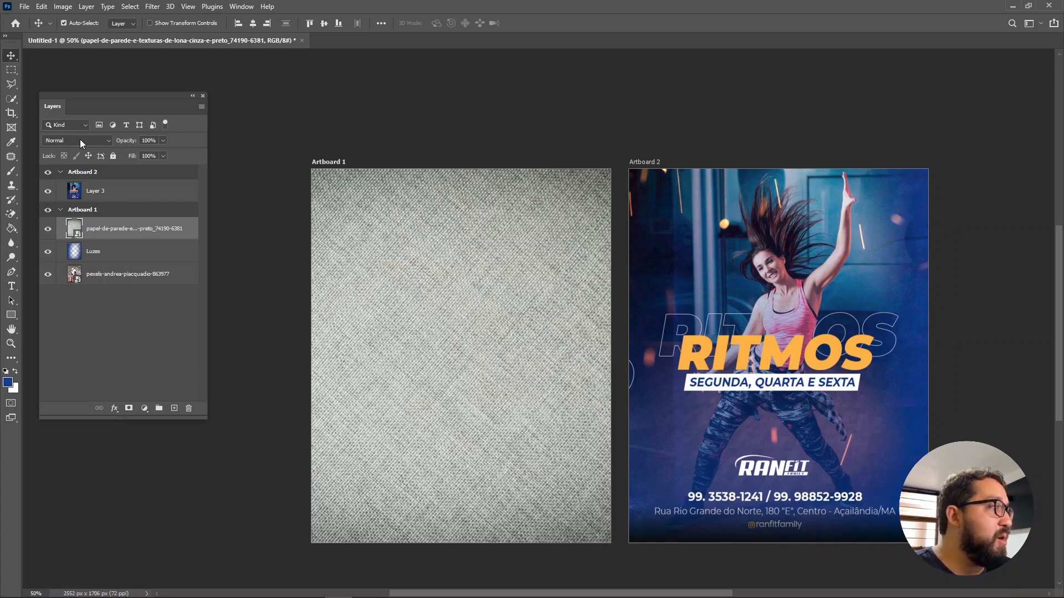
# Step: Set the grey canvas texture layer's blend mode to Color Burn and its opacity to 16%
pyautogui.click(57, 139)
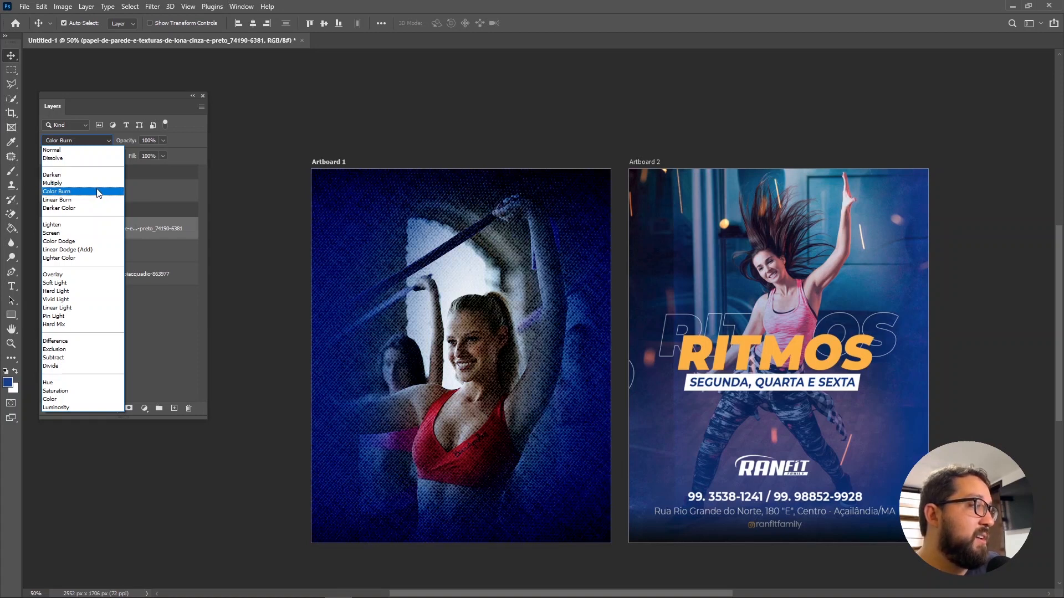
pyautogui.click(98, 192)
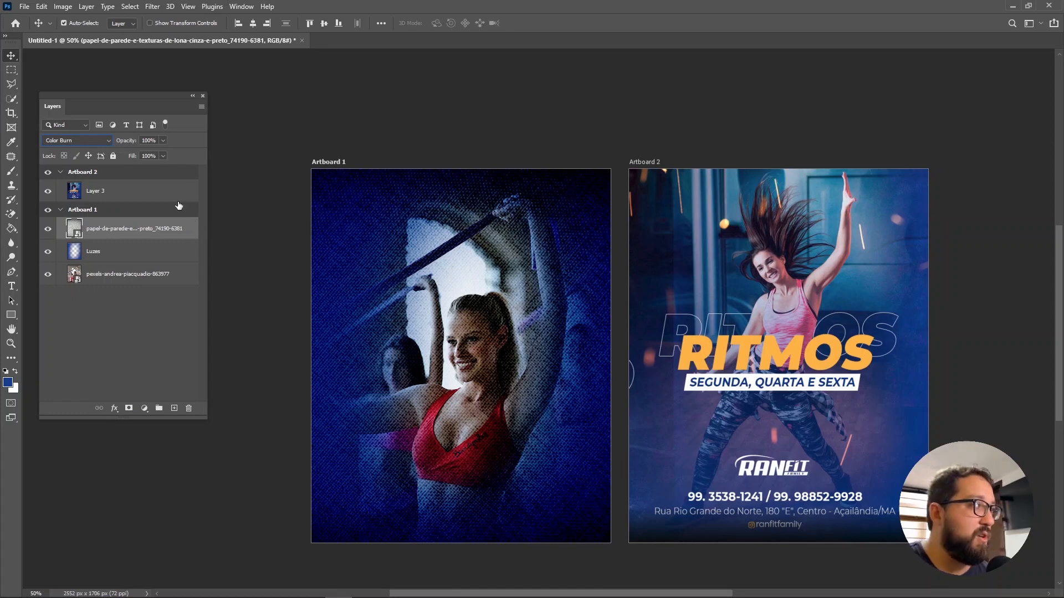
pyautogui.click(162, 141)
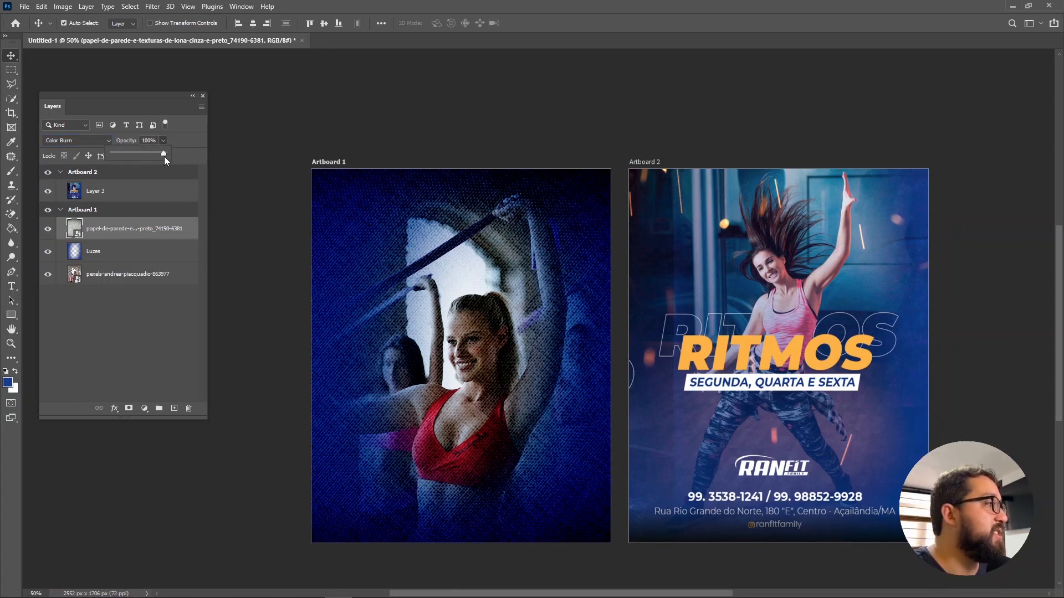
pyautogui.click(165, 153)
pyautogui.click(164, 139)
pyautogui.click(124, 144)
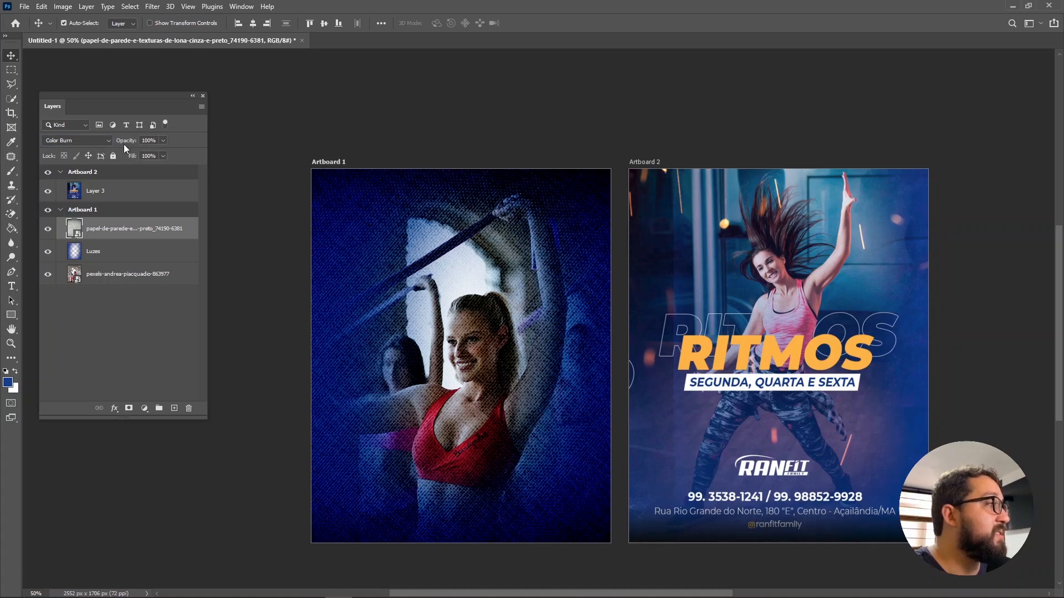
pyautogui.click(164, 140)
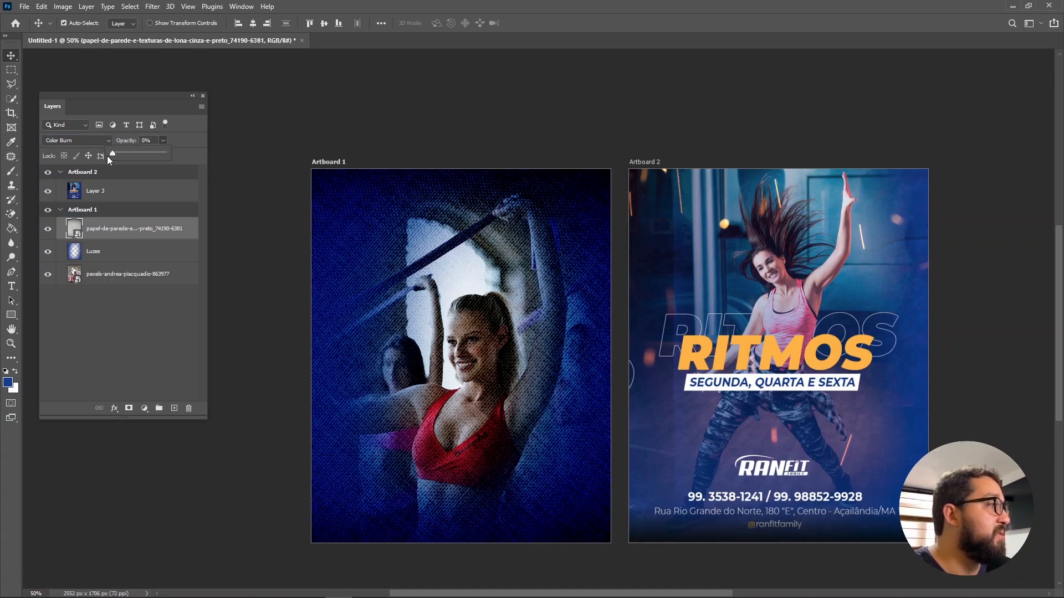
pyautogui.moveTo(107, 160); pyautogui.dragTo(109, 159)
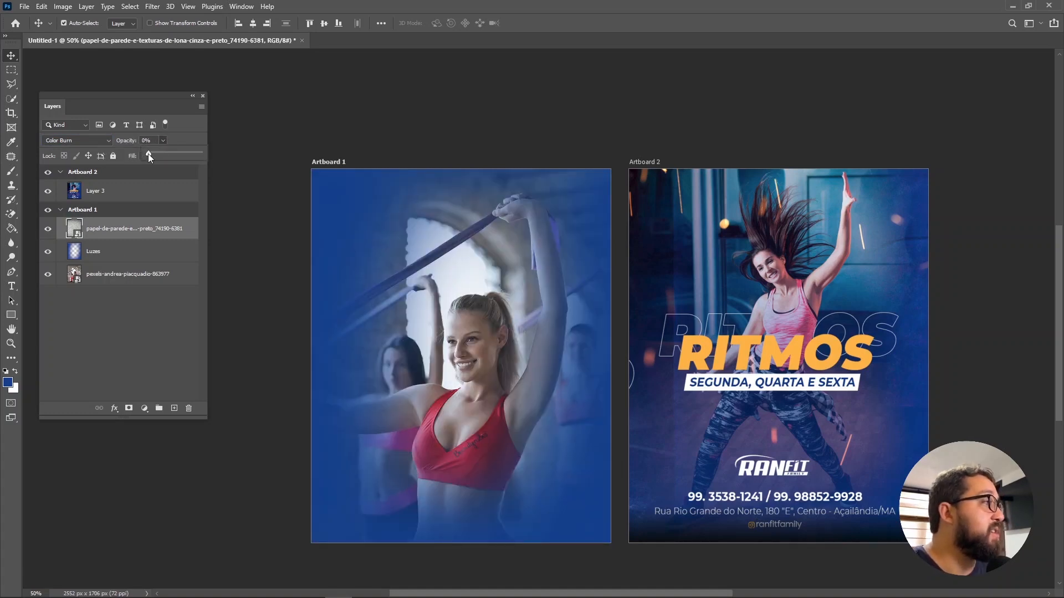
pyautogui.click(148, 154)
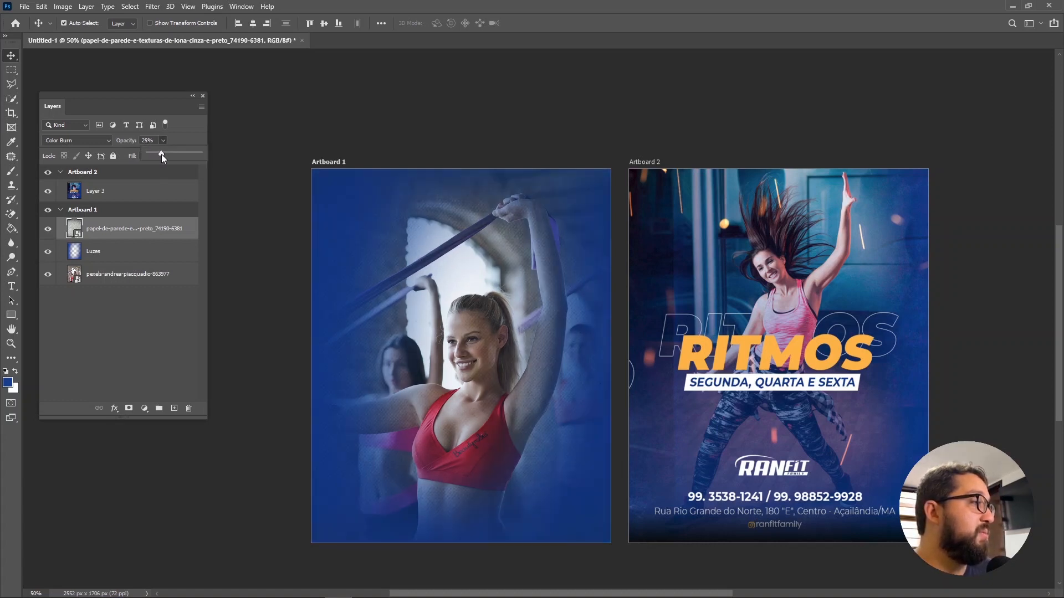
pyautogui.moveTo(164, 155); pyautogui.dragTo(162, 154)
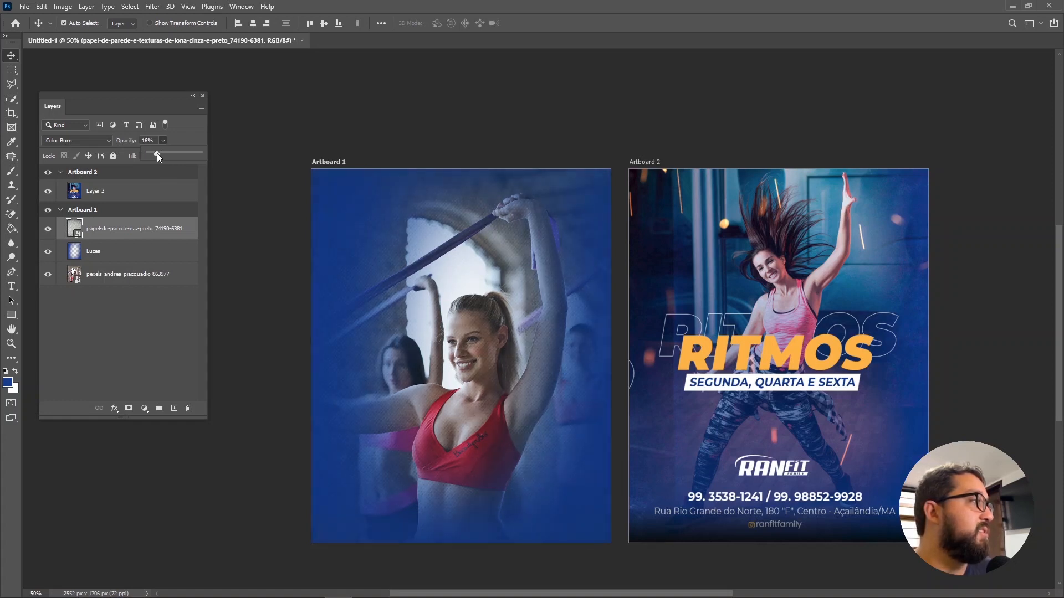
pyautogui.click(172, 302)
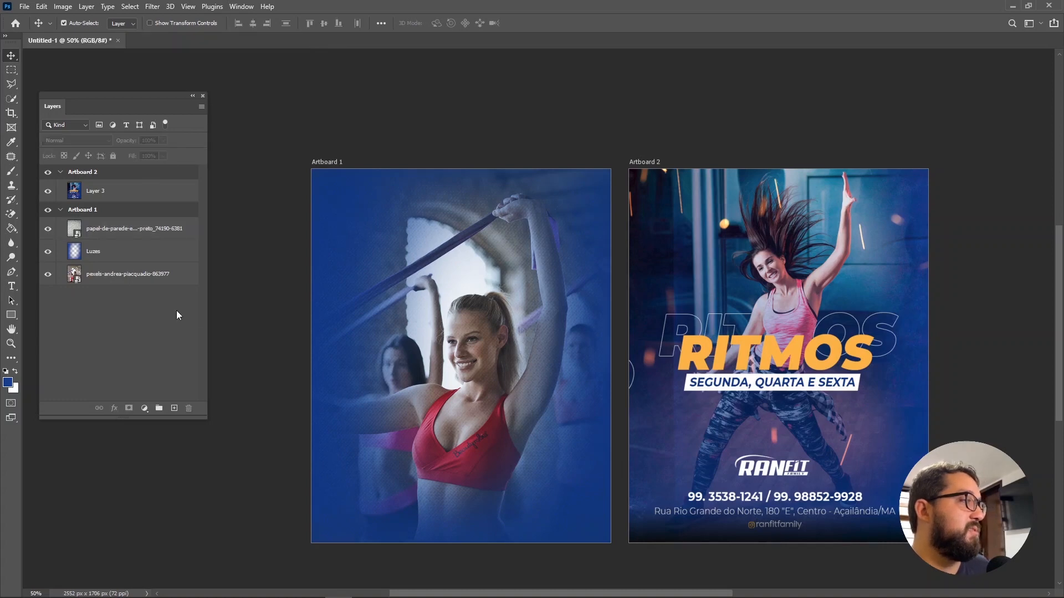
# Step: Compare the canvas texture with the reference flyer up close and reduce the texture layer's opacity to 8%
pyautogui.hotkey('ctrl', '+')
pyautogui.hotkey('ctrl', '+')
pyautogui.hotkey('ctrl', '+')
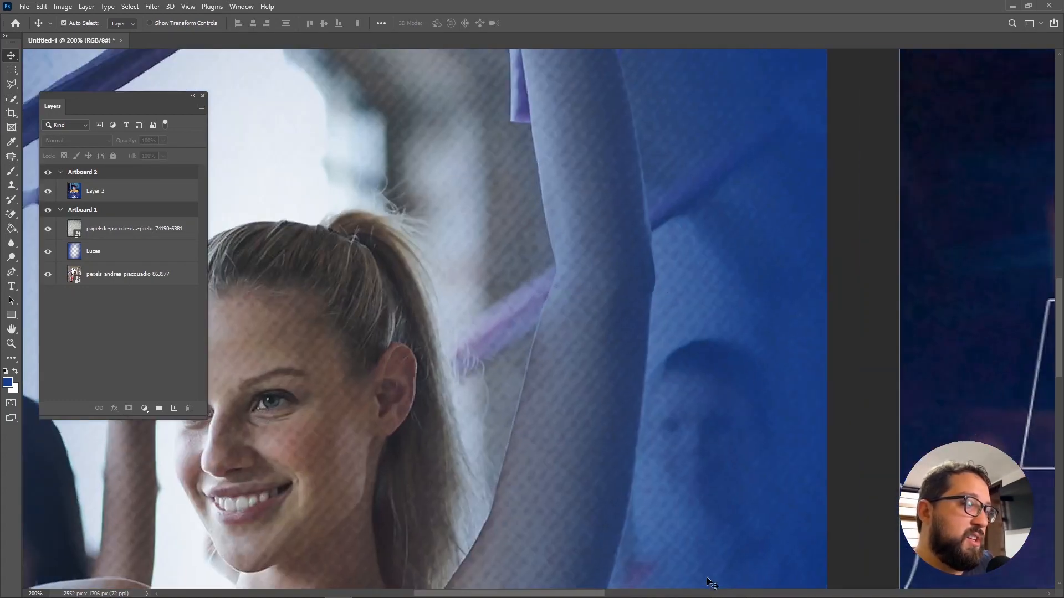
pyautogui.moveTo(599, 594); pyautogui.dragTo(652, 594)
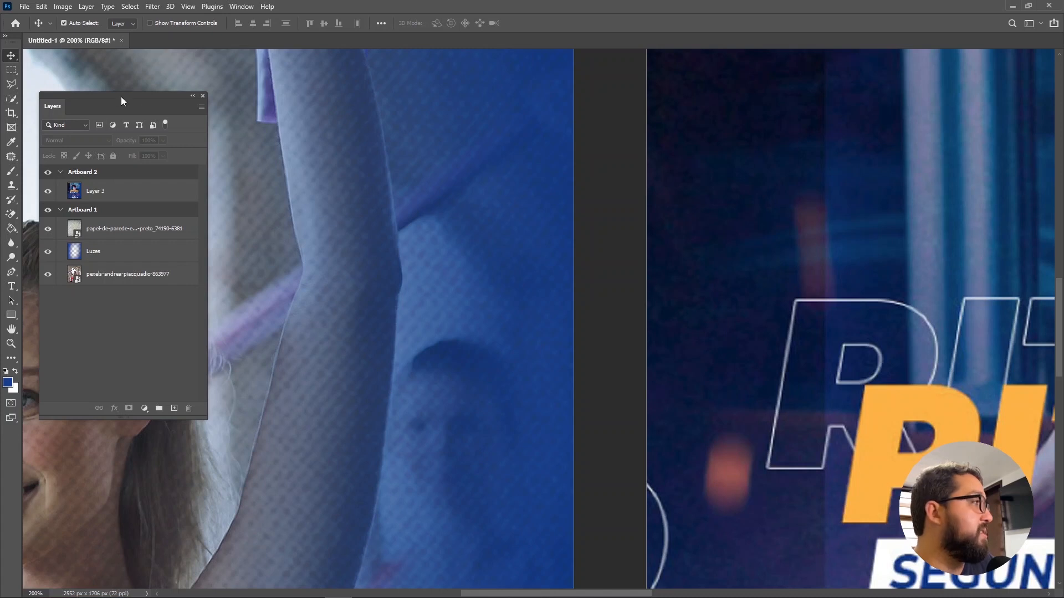
pyautogui.click(121, 237)
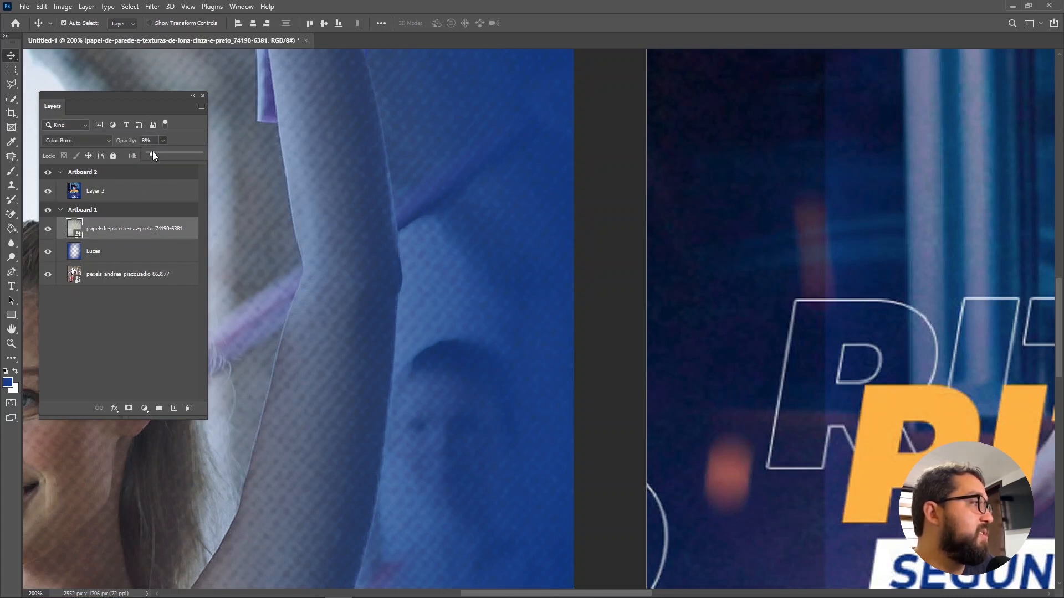
pyautogui.moveTo(151, 151); pyautogui.dragTo(248, 167)
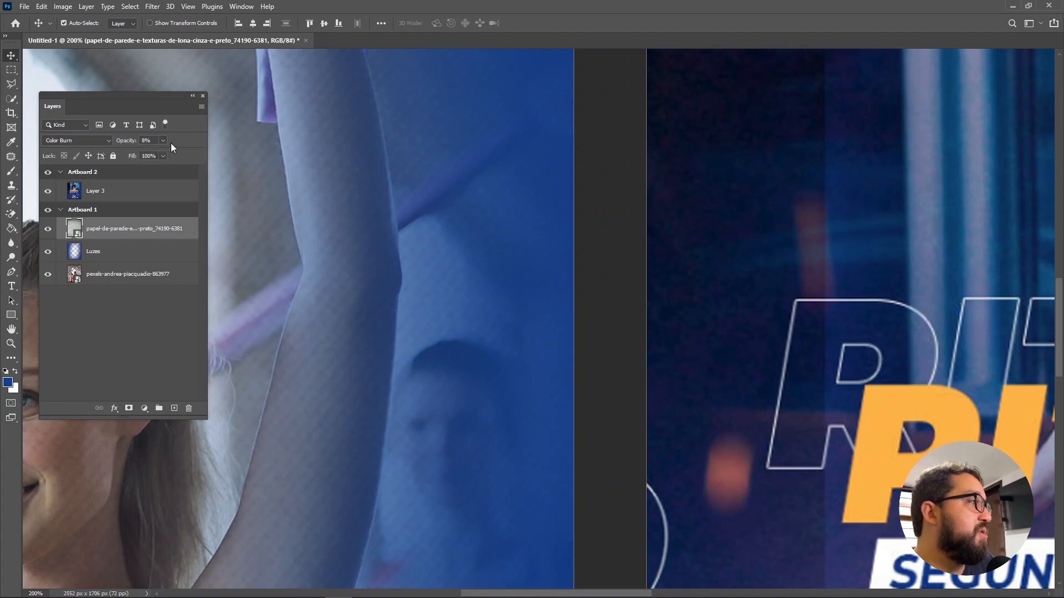
pyautogui.click(130, 309)
# Step: Set the Luzes layer's blend mode to Hard Light and its opacity to 86%
pyautogui.hotkey('ctrl', '-')
pyautogui.hotkey('ctrl', '-')
pyautogui.hotkey('ctrl', '-')
pyautogui.hotkey('ctrl', '-')
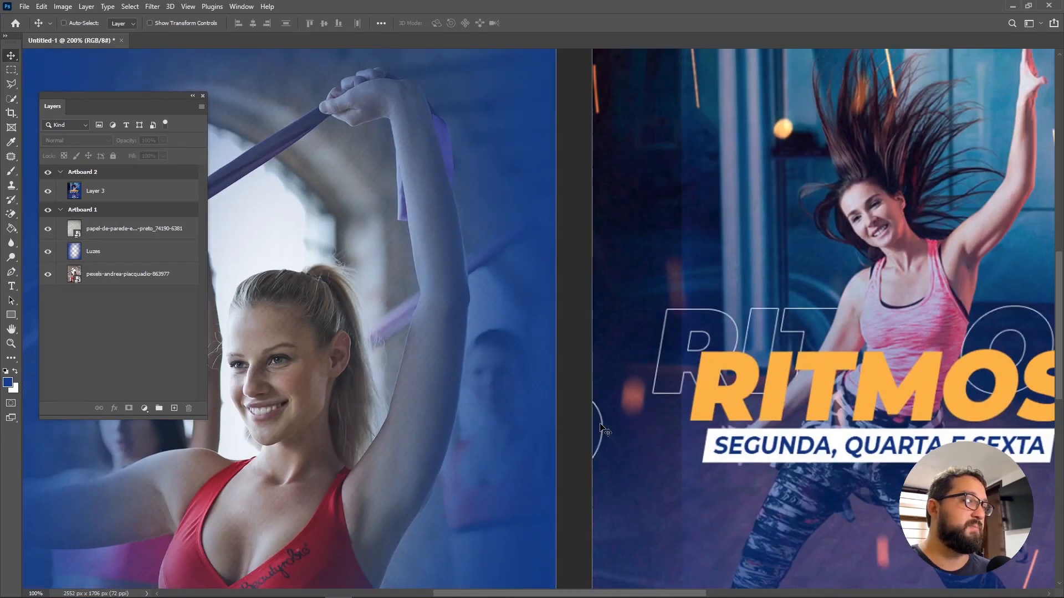
pyautogui.hotkey('ctrl', '+')
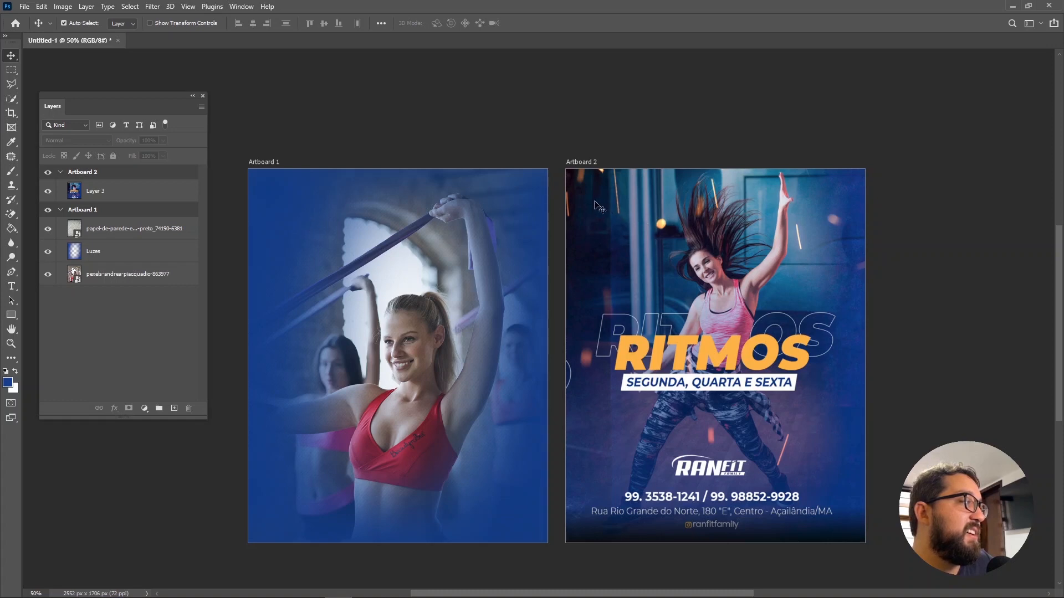
pyautogui.click(100, 254)
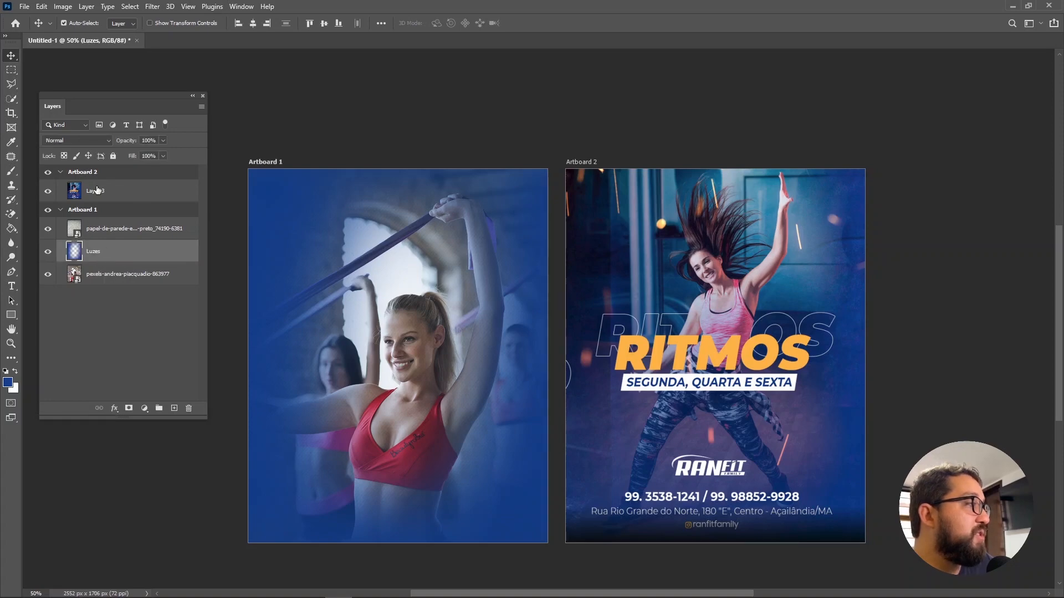
pyautogui.click(105, 140)
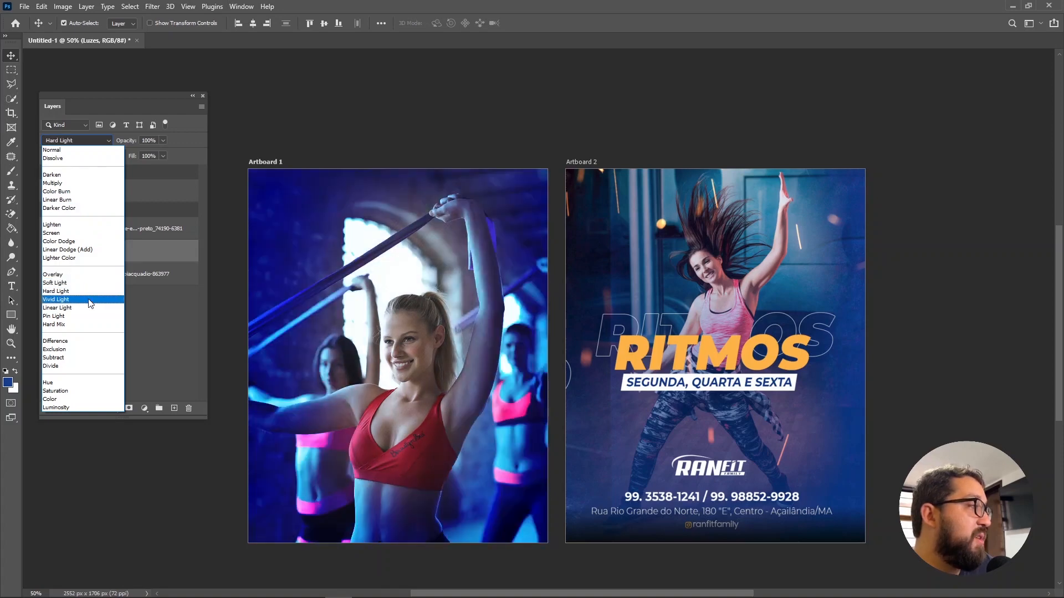
pyautogui.click(85, 293)
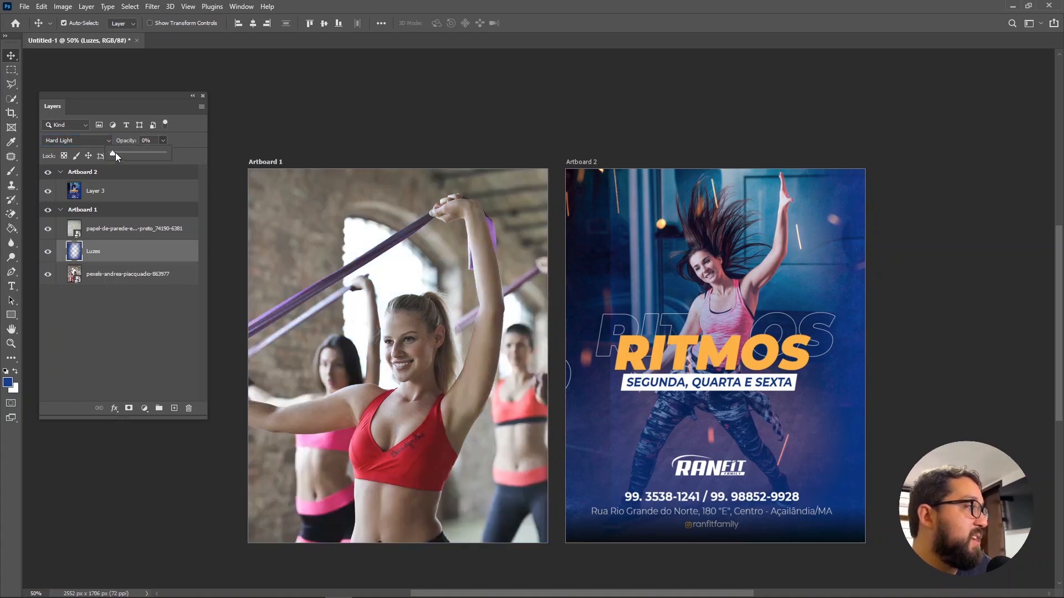
pyautogui.moveTo(130, 154); pyautogui.dragTo(173, 158)
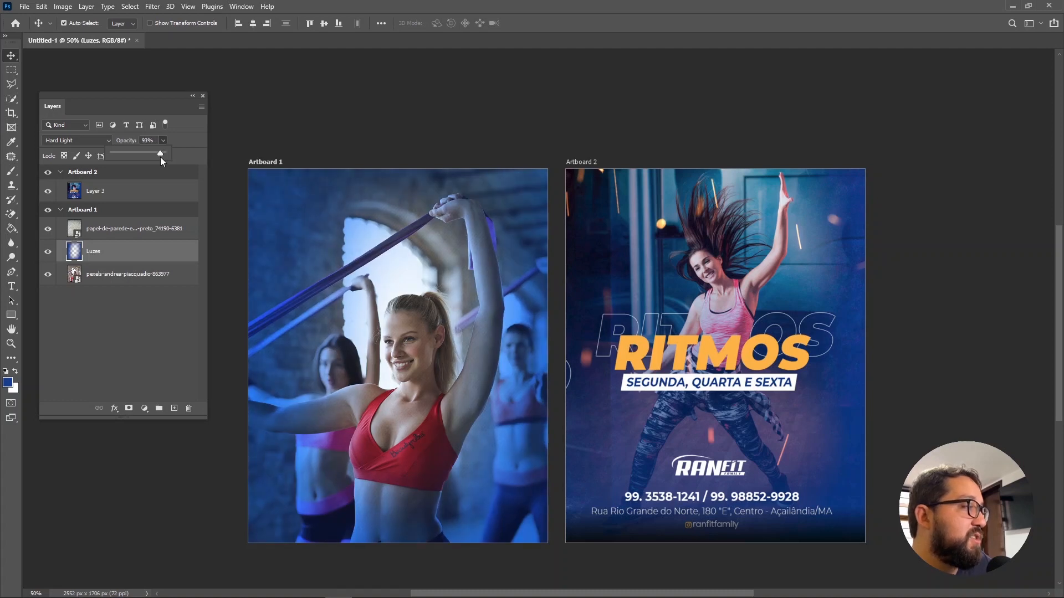
pyautogui.click(114, 257)
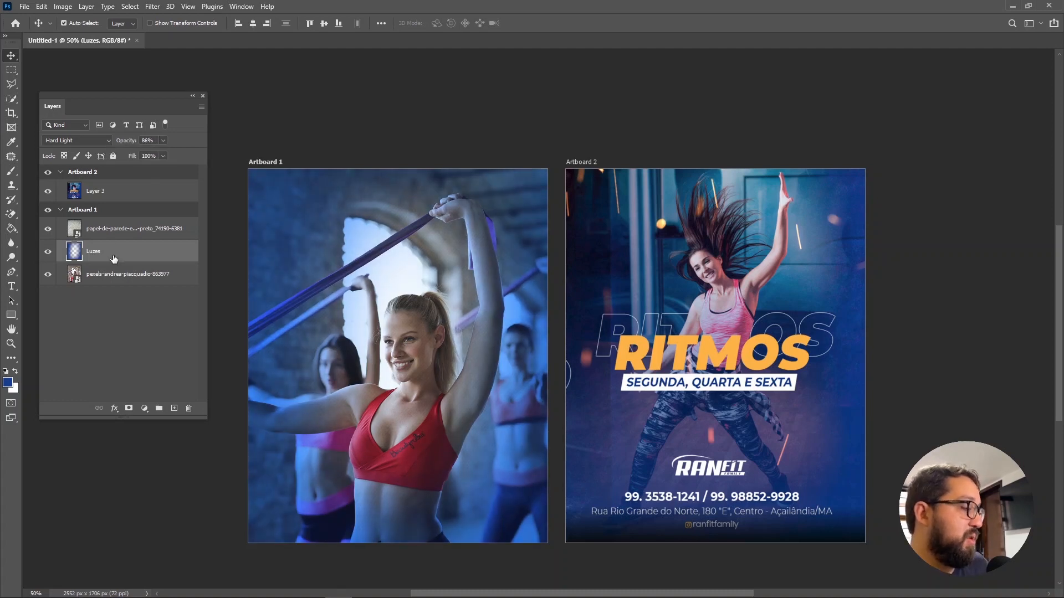
# Step: Duplicate the Luzes layer and set the copy to Normal blending at 59% opacity
pyautogui.hotkey('ctrl', 'j')
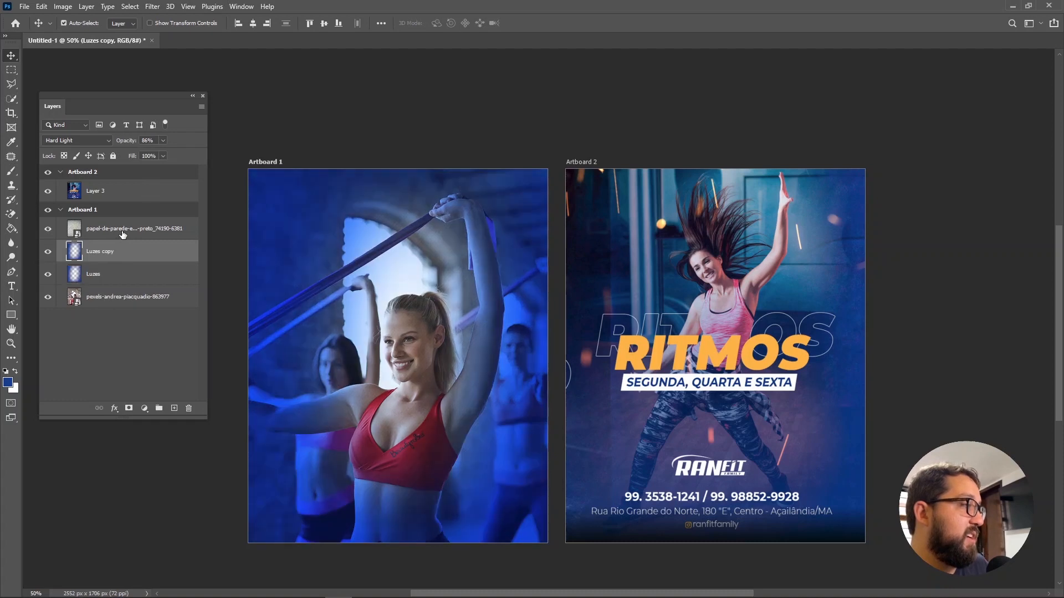
pyautogui.click(83, 140)
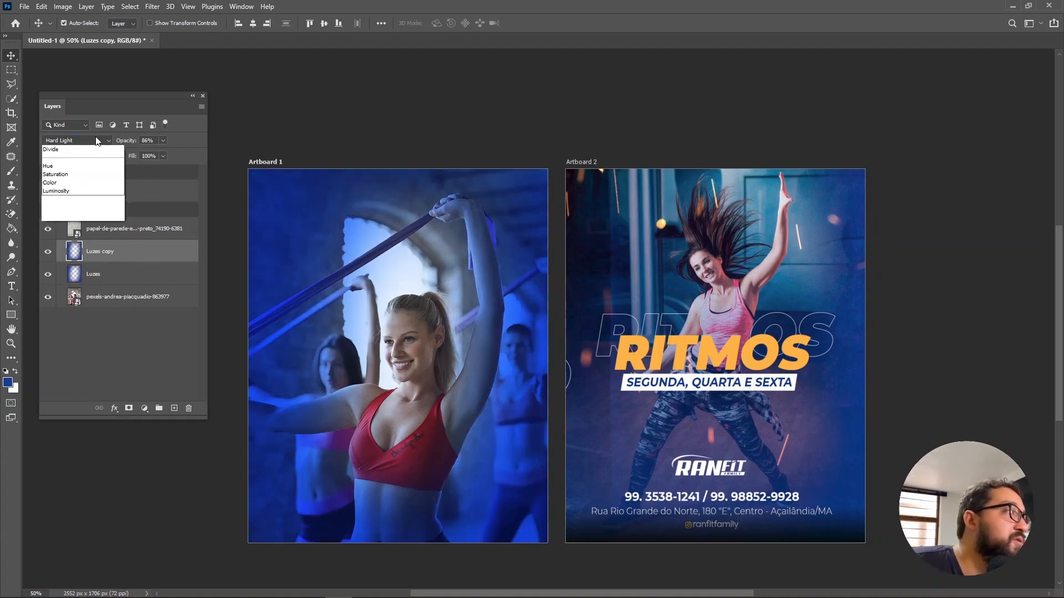
pyautogui.click(91, 149)
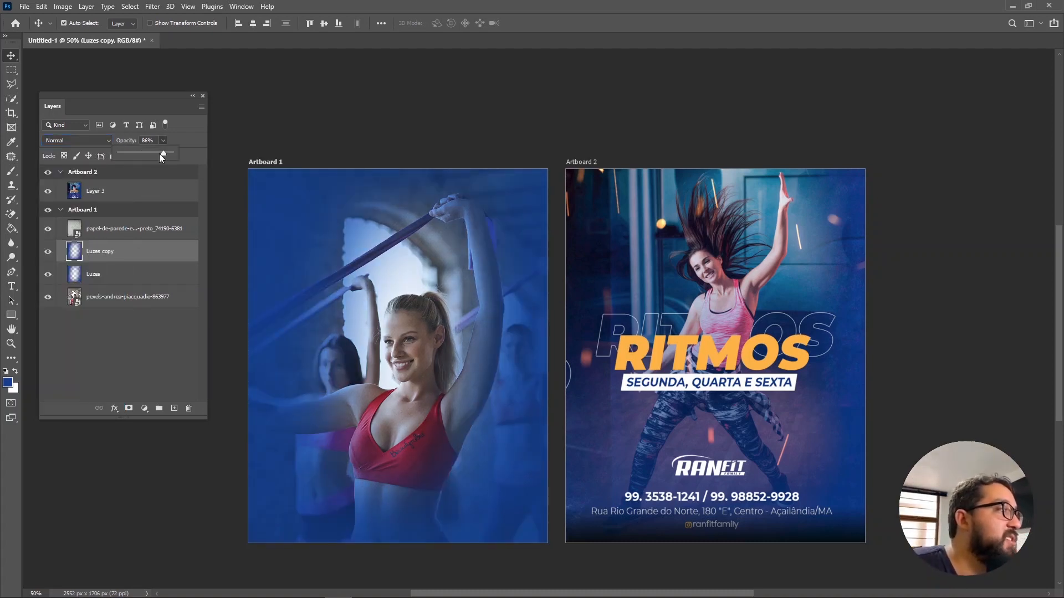
pyautogui.moveTo(120, 159); pyautogui.dragTo(121, 151)
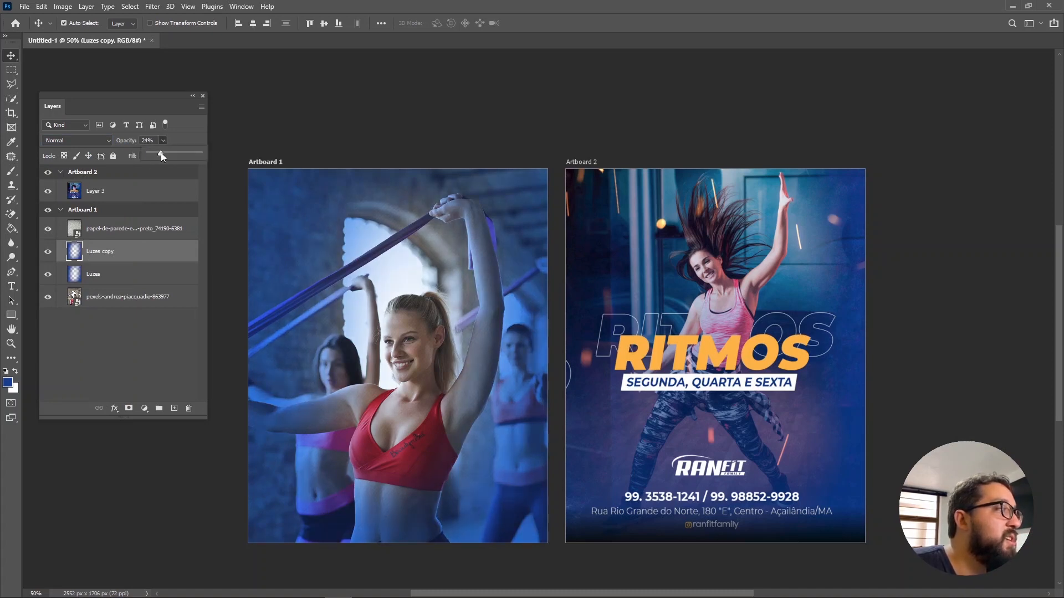
pyautogui.moveTo(166, 152); pyautogui.dragTo(175, 152)
pyautogui.click(165, 155)
pyautogui.click(161, 142)
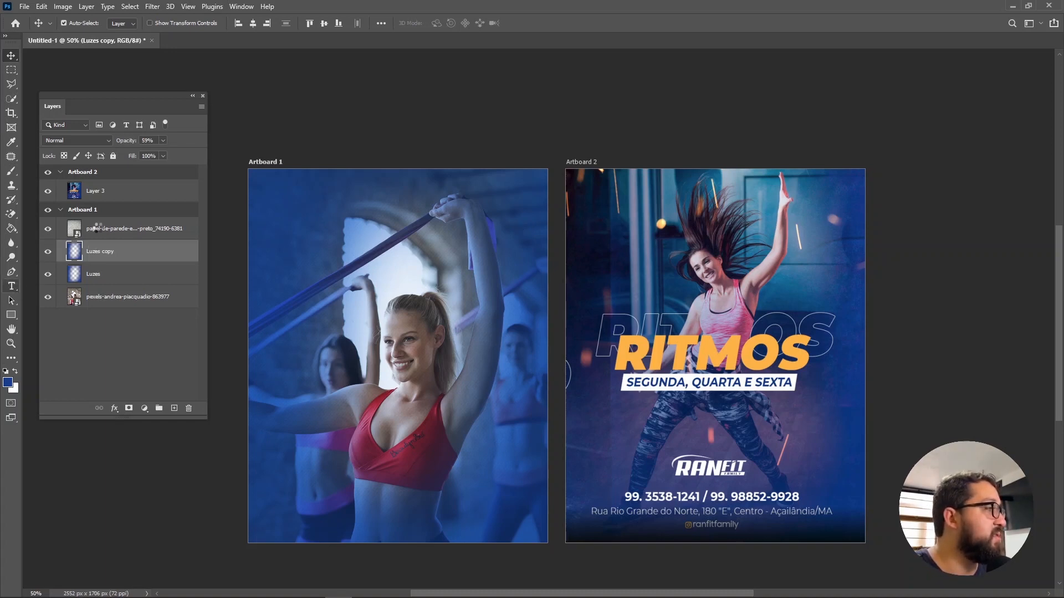
# Step: Add a text box across the woman's torso on Artboard 1 containing the title RITMOS
pyautogui.press('t')
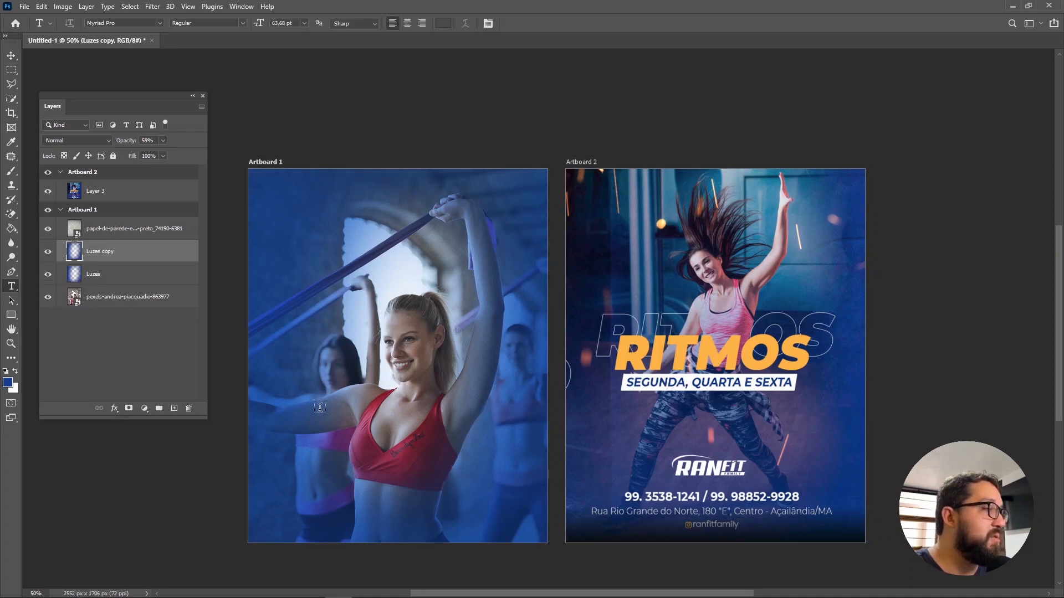
pyautogui.moveTo(317, 408); pyautogui.dragTo(529, 473)
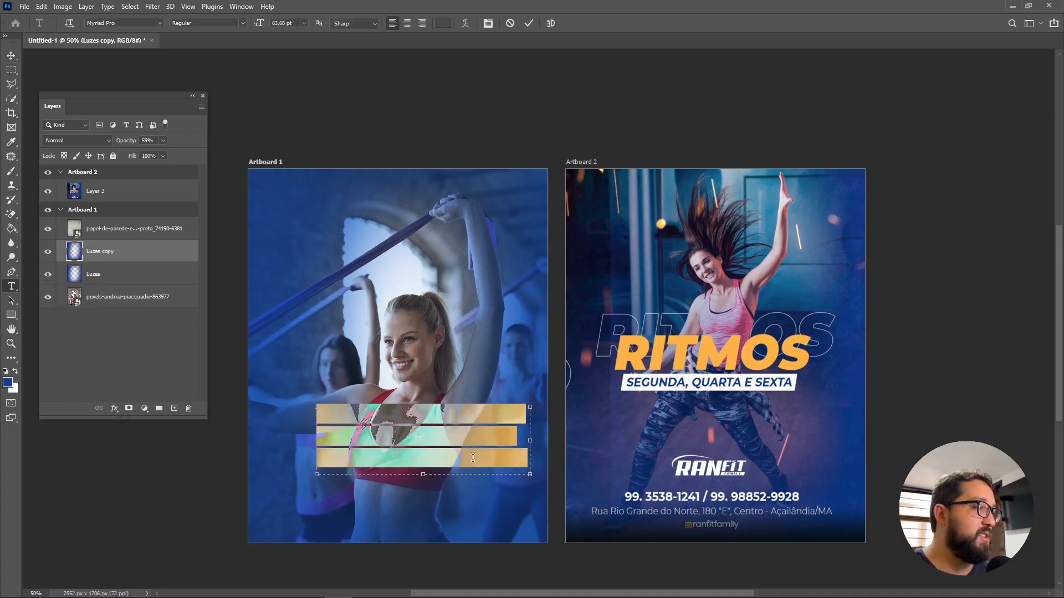
pyautogui.write('RI')
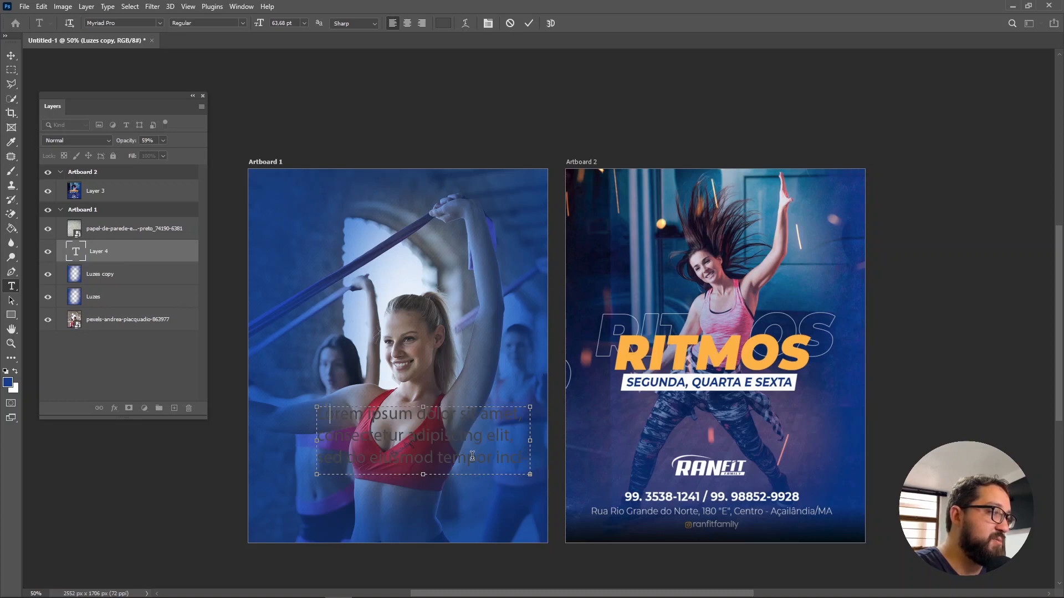
pyautogui.write('TMOS')
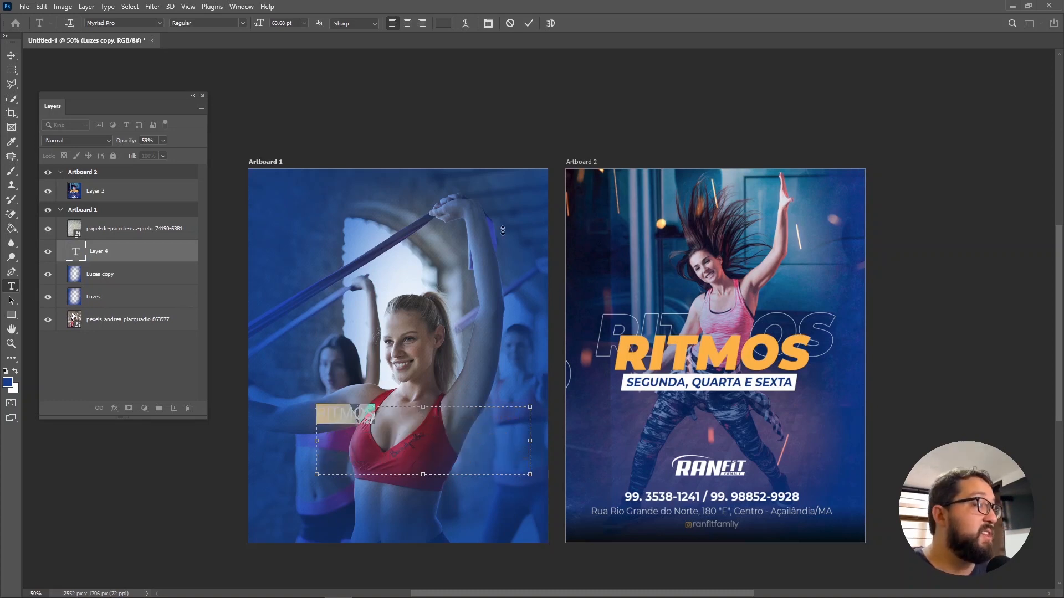
# Step: Color the new RITMOS text orange (feb331) by sampling the title of the reference flyer
pyautogui.click(444, 25)
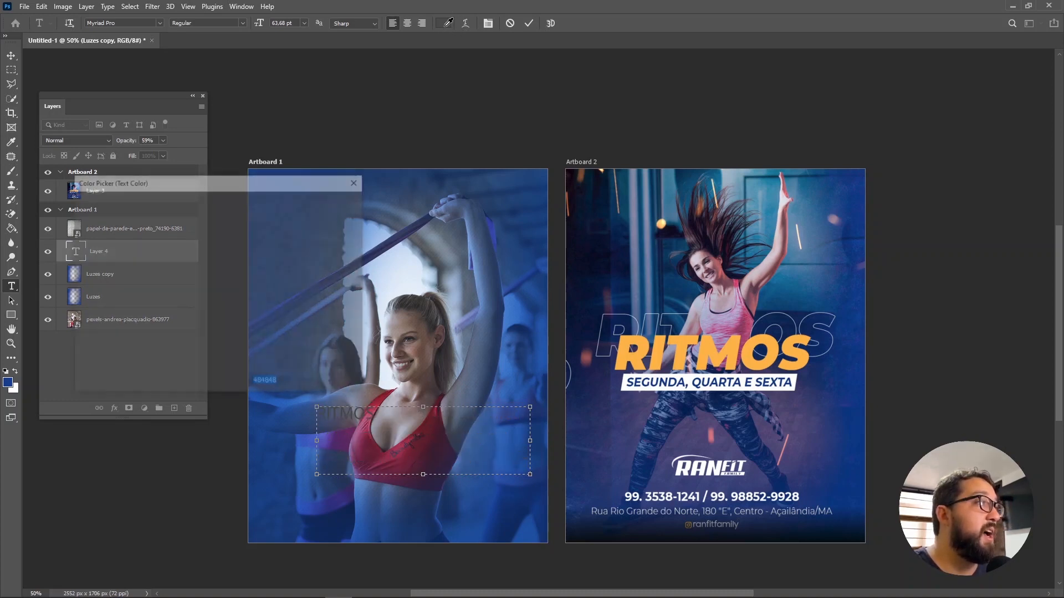
pyautogui.click(636, 355)
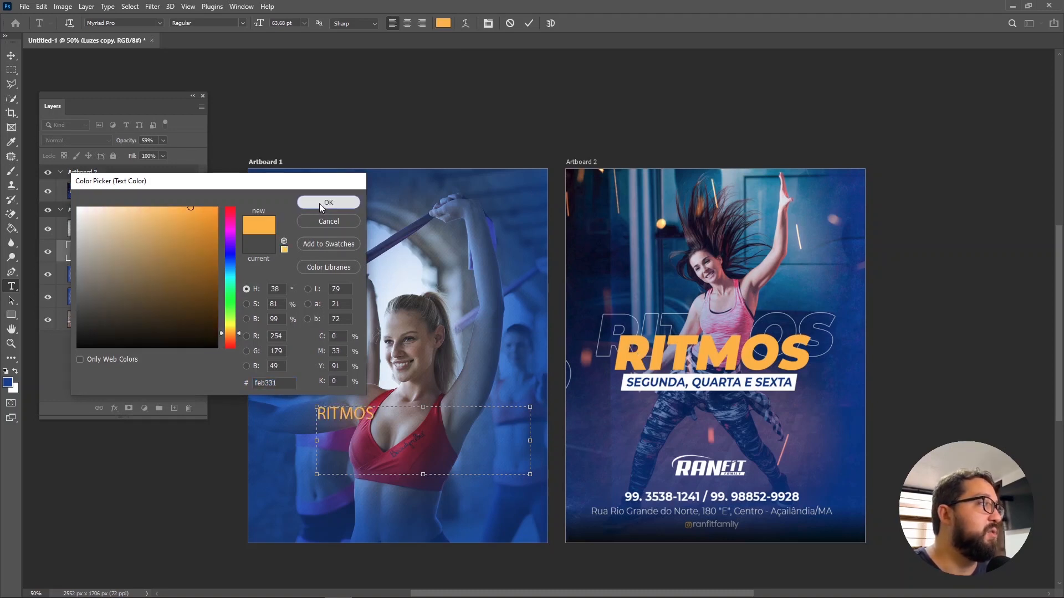
pyautogui.click(319, 204)
# Step: Set the RITMOS title's font to Montserrat ExtraBold Italic at 161 pt
pyautogui.click(158, 23)
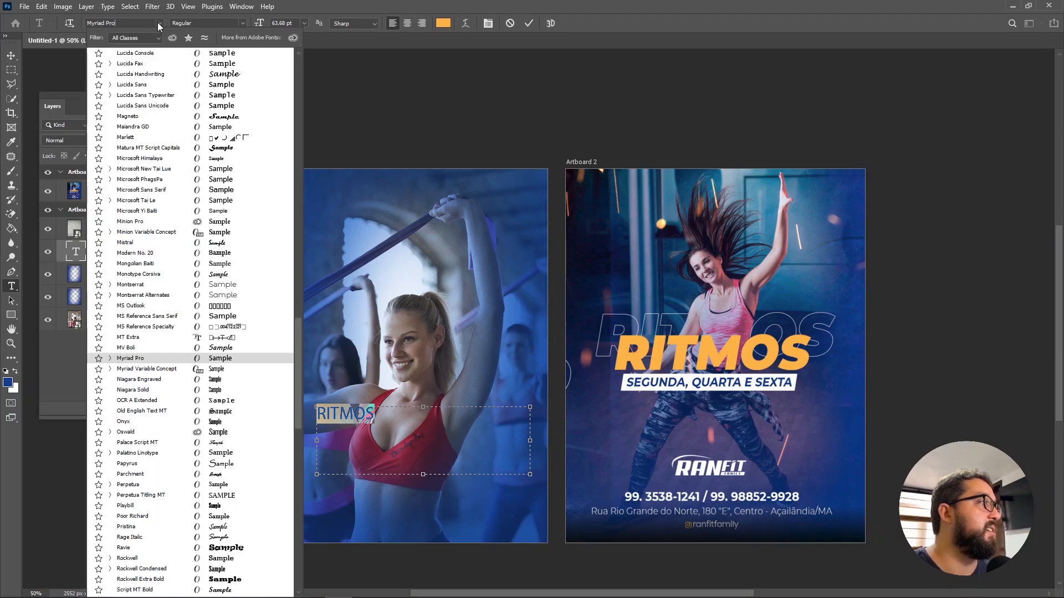
pyautogui.click(158, 22)
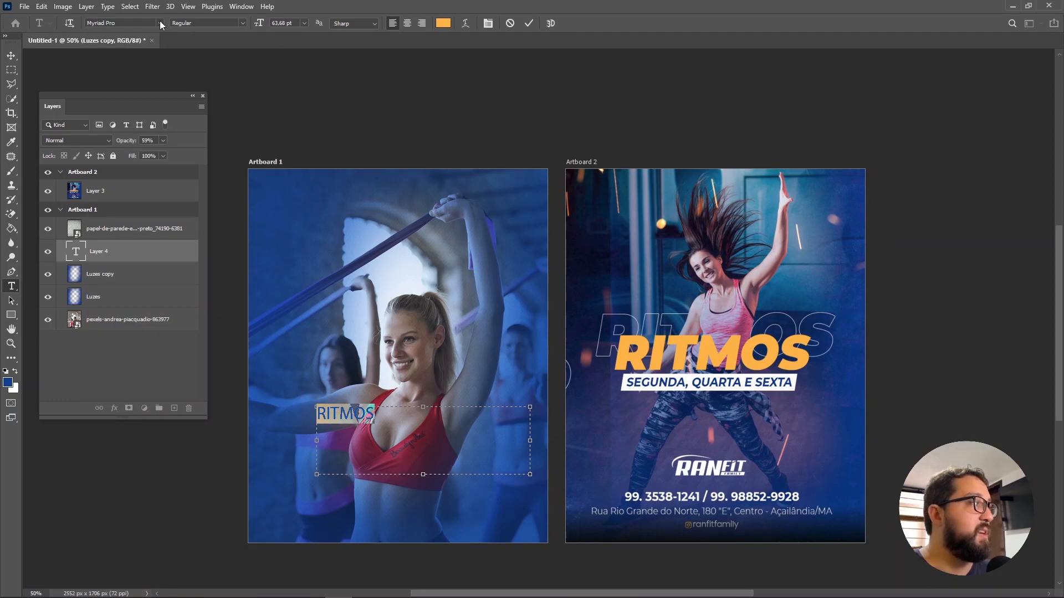
pyautogui.click(160, 23)
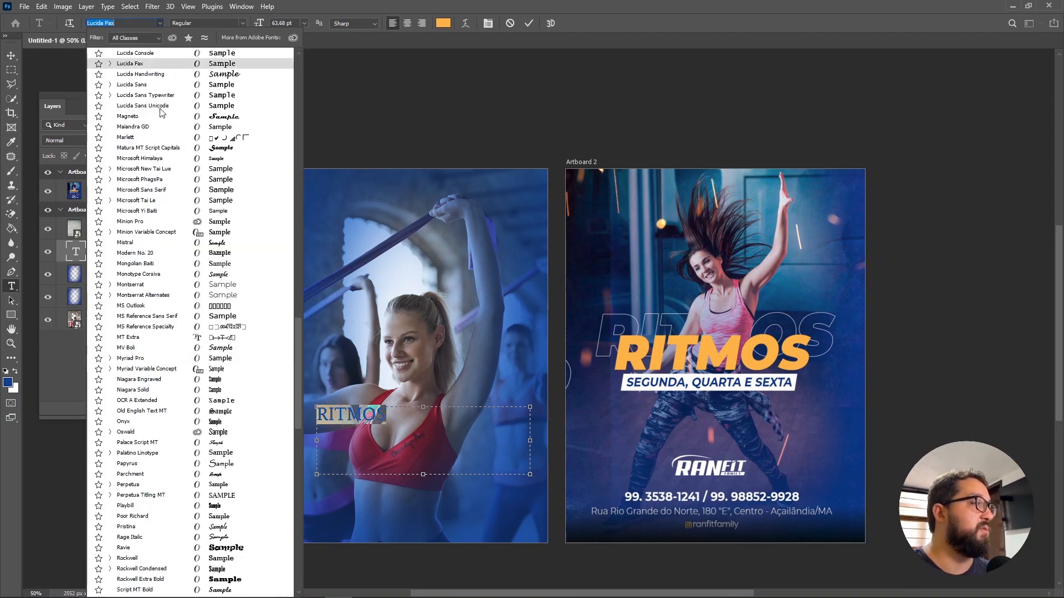
pyautogui.write('mont')
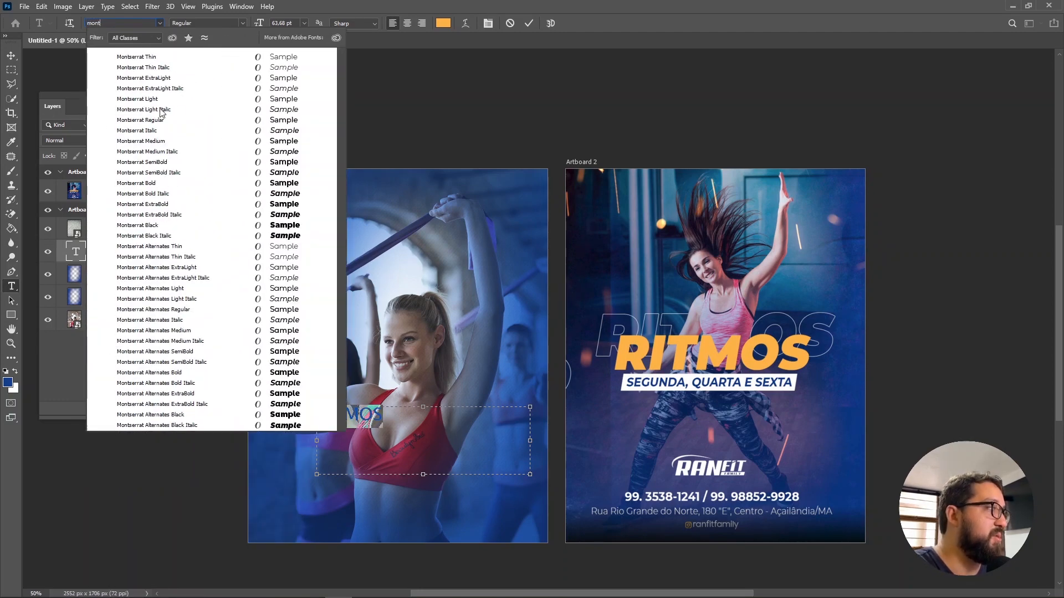
pyautogui.click(295, 216)
pyautogui.moveTo(258, 28); pyautogui.dragTo(314, 15)
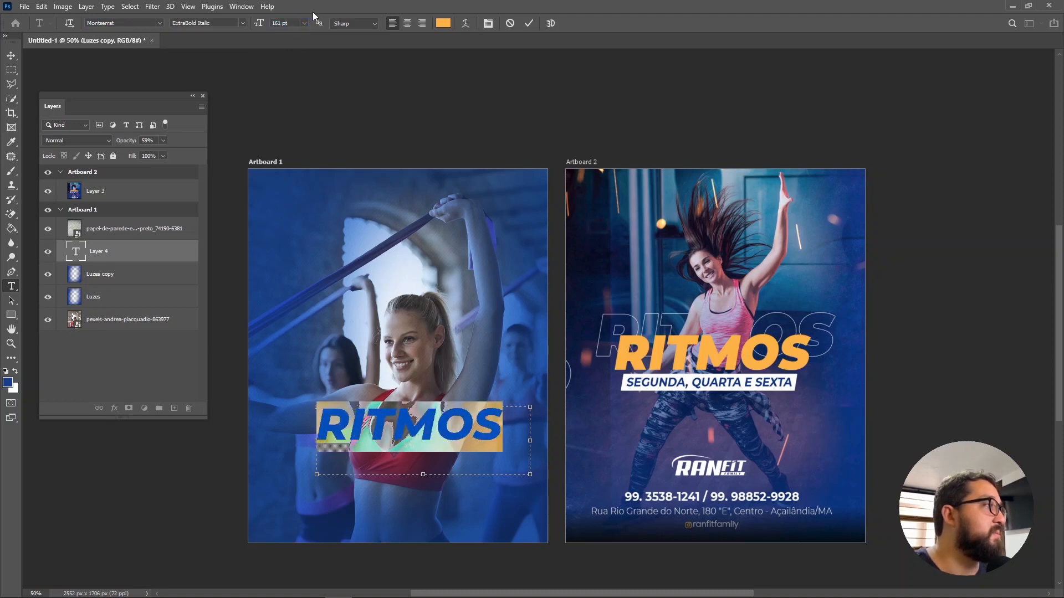
# Step: Commit the RITMOS title and convert its layer to point text
pyautogui.click(11, 55)
pyautogui.rightClick(144, 254)
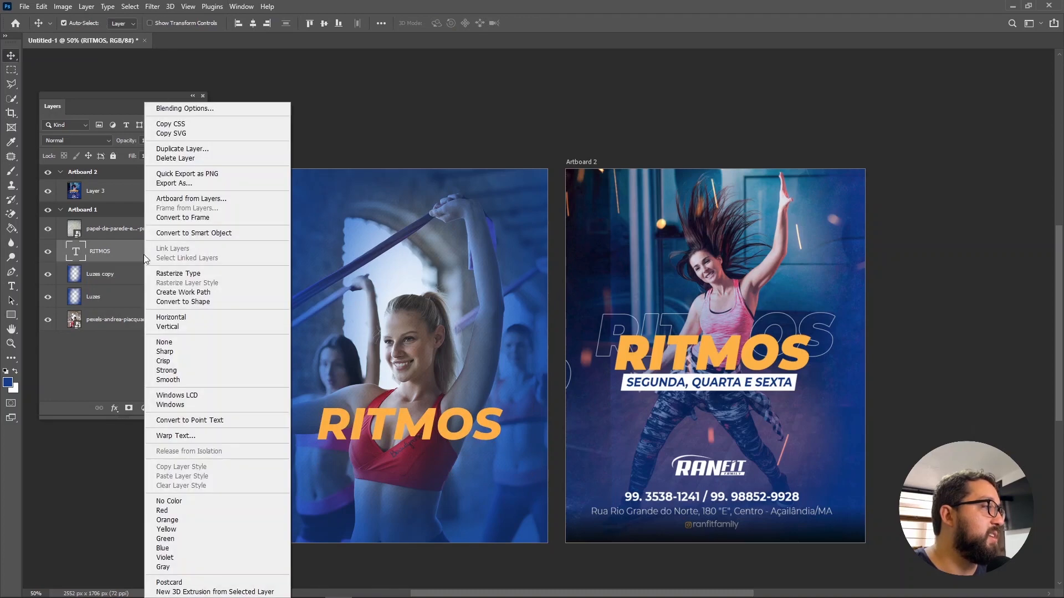
pyautogui.click(244, 421)
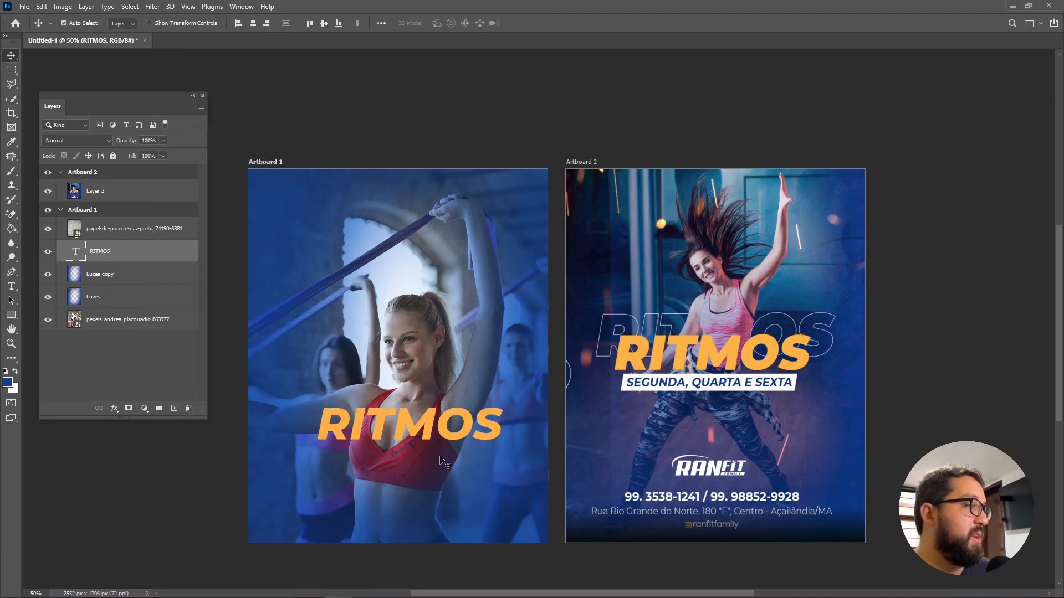
# Step: Enlarge the RITMOS title slightly and move it lower on Artboard 1, across the woman's chest
pyautogui.hotkey('ctrl', 't')
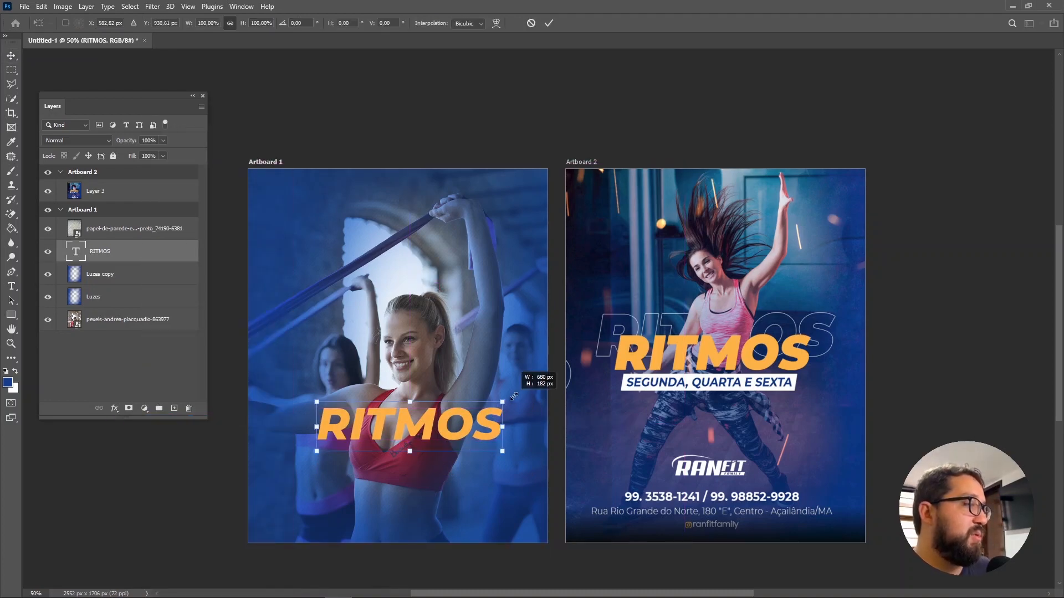
pyautogui.moveTo(514, 397); pyautogui.dragTo(525, 390)
pyautogui.moveTo(500, 427)
pyautogui.mouseDown()
pyautogui.moveTo(485, 433)
pyautogui.moveTo(477, 303)
pyautogui.moveTo(465, 385)
pyautogui.moveTo(492, 446)
pyautogui.mouseUp()
pyautogui.press('Return')
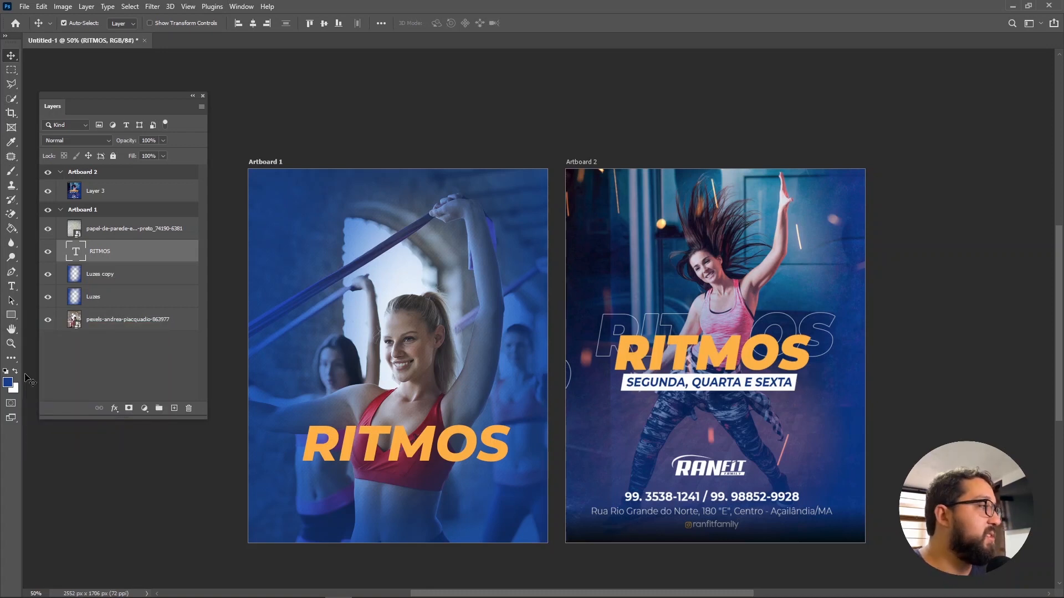
# Step: Draw a rectangle about 752 x 54 px directly beneath the RITMOS title, spanning its width
pyautogui.click(12, 315)
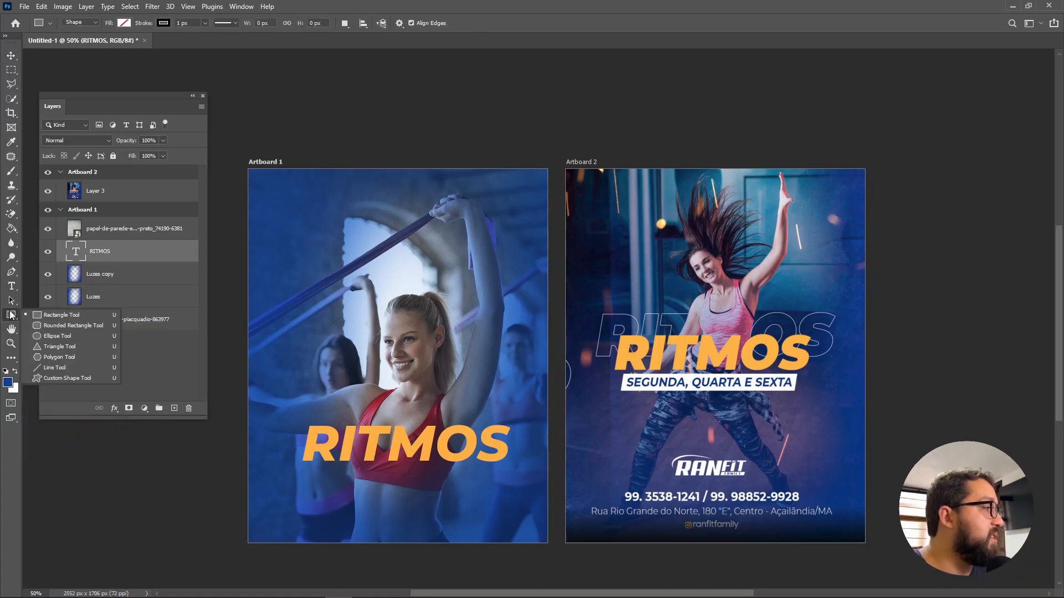
pyautogui.click(52, 317)
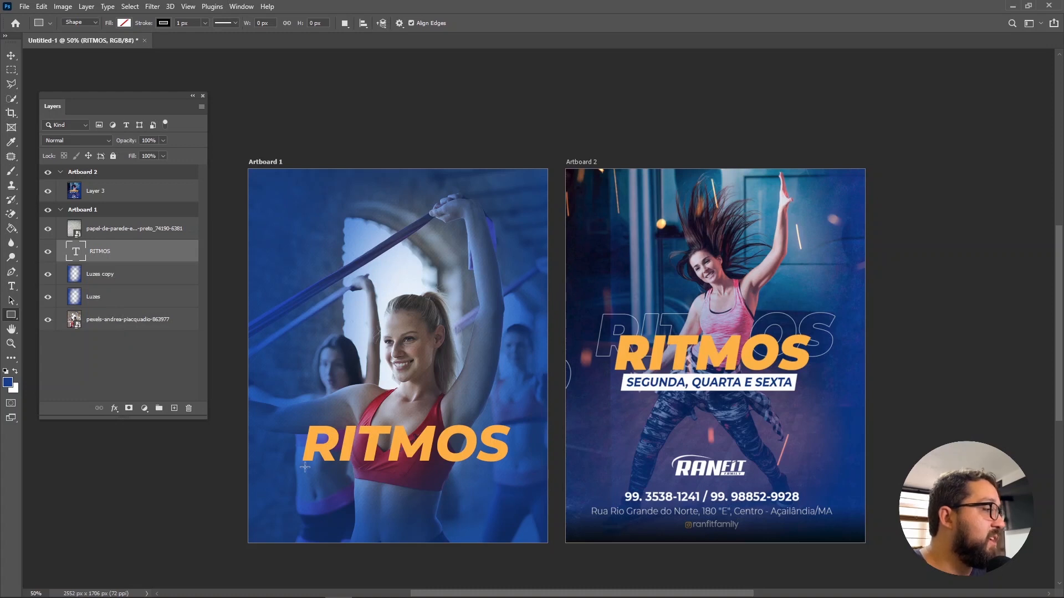
pyautogui.moveTo(301, 466); pyautogui.dragTo(509, 480)
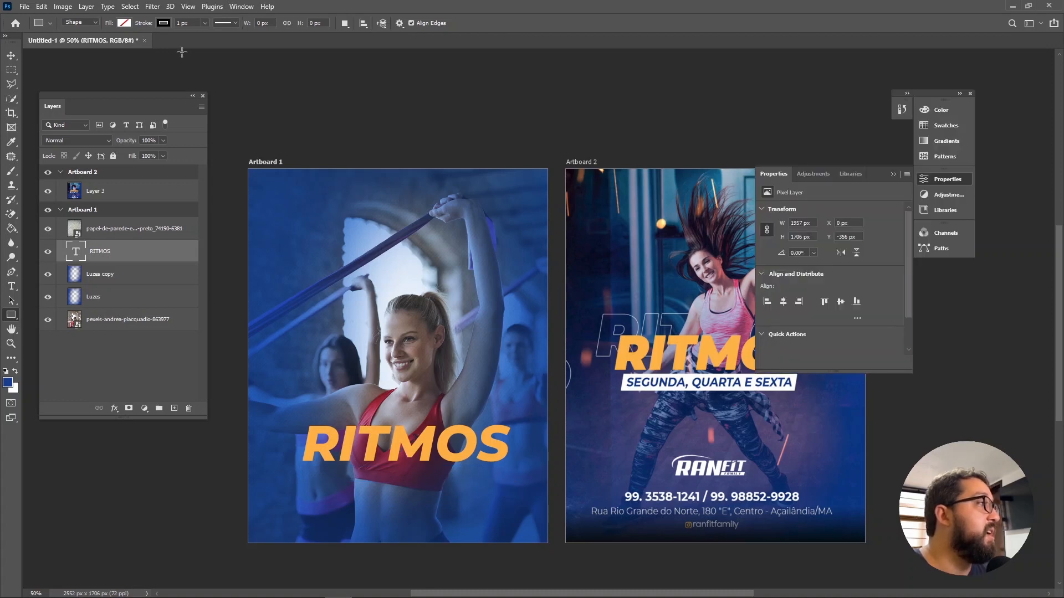
# Step: Remove the stroke from the rectangle beneath the title
pyautogui.click(165, 25)
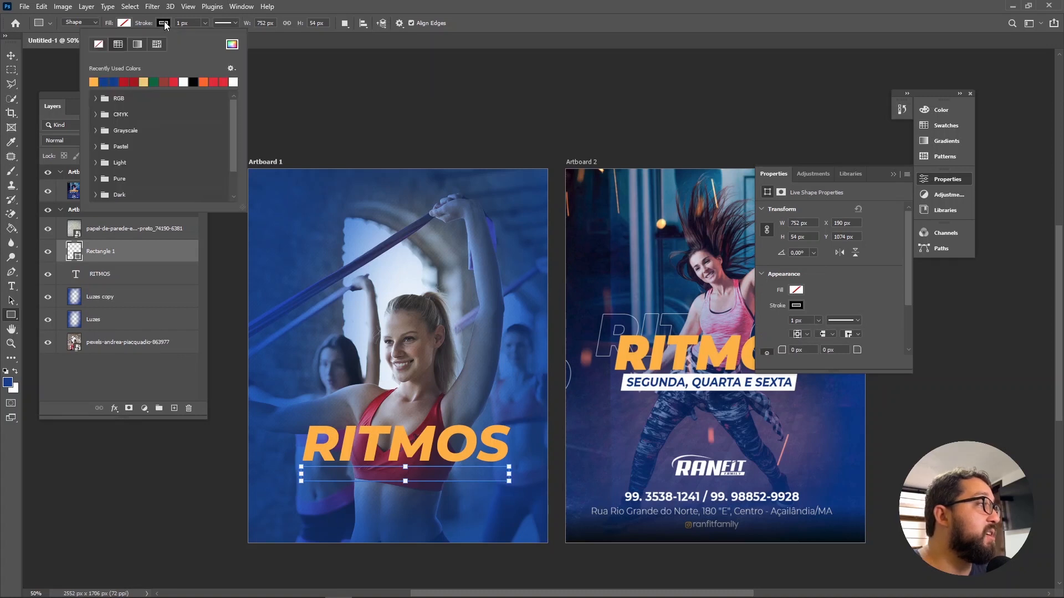
pyautogui.click(165, 25)
pyautogui.click(164, 25)
pyautogui.press('Escape')
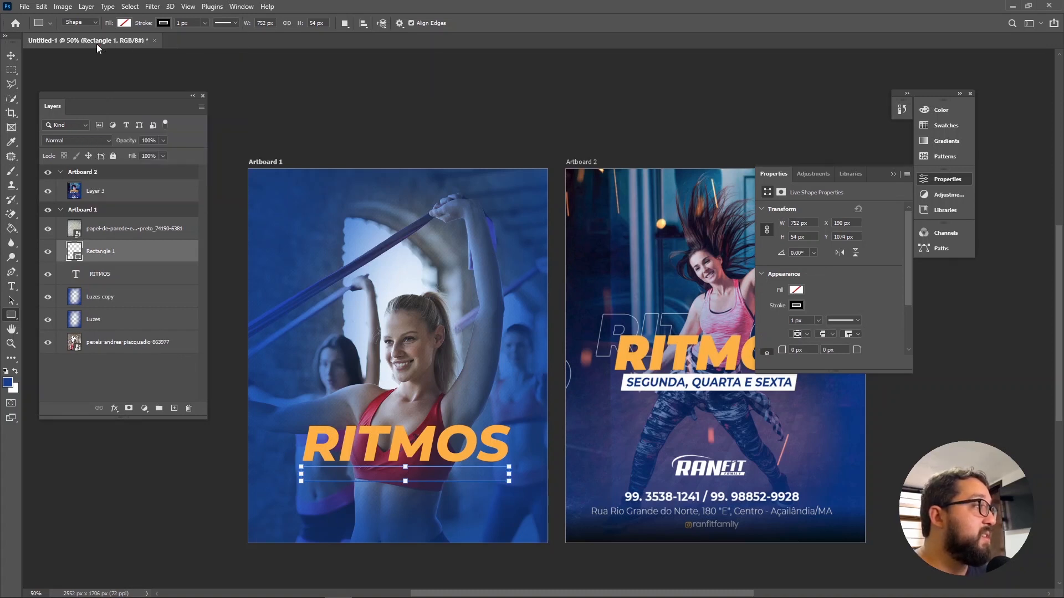
pyautogui.click(160, 25)
pyautogui.press('Escape')
pyautogui.click(163, 25)
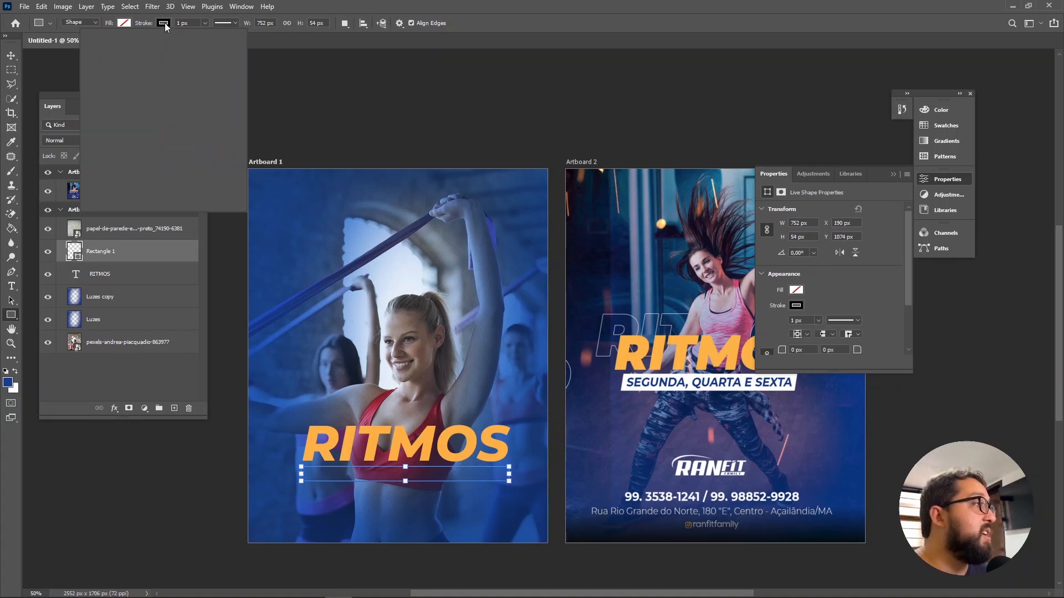
pyautogui.click(99, 48)
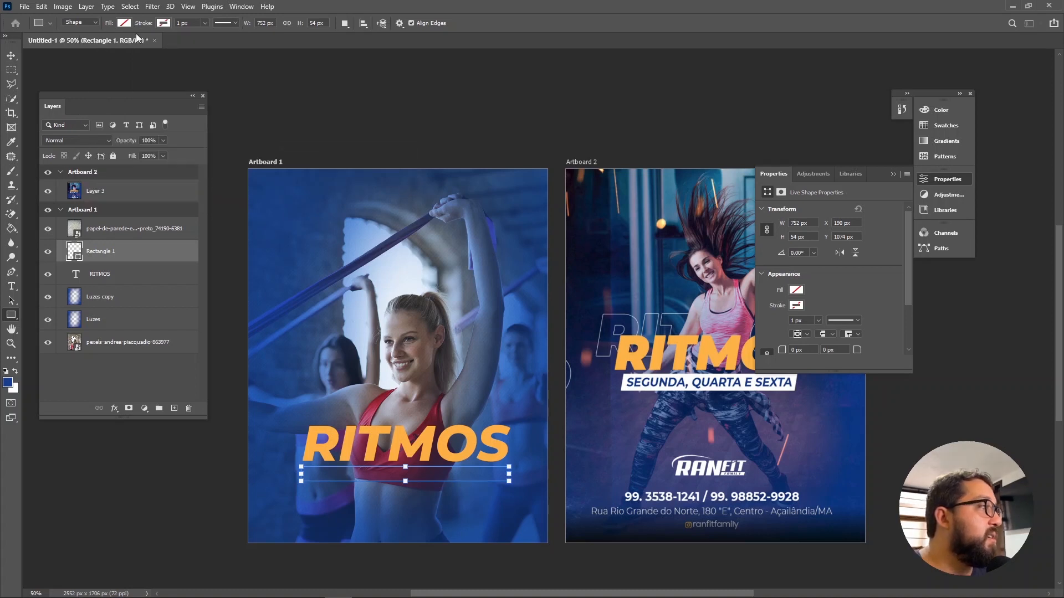
# Step: Fill the rectangle beneath the title with white (ffffff)
pyautogui.click(125, 23)
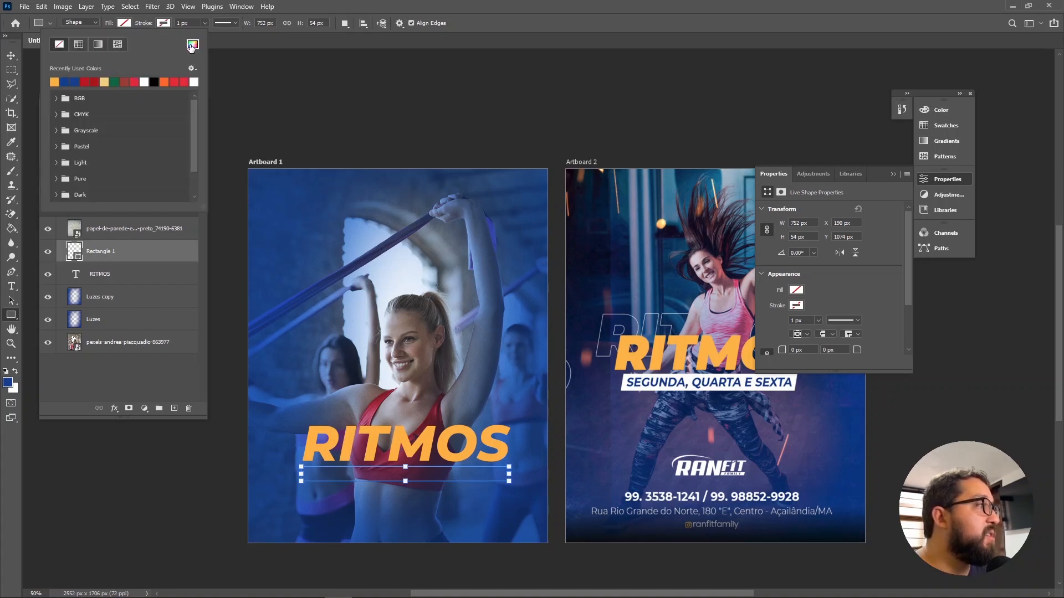
pyautogui.click(192, 44)
pyautogui.moveTo(164, 282)
pyautogui.mouseDown()
pyautogui.moveTo(158, 332)
pyautogui.moveTo(149, 280)
pyautogui.moveTo(134, 297)
pyautogui.moveTo(29, 177)
pyautogui.mouseUp()
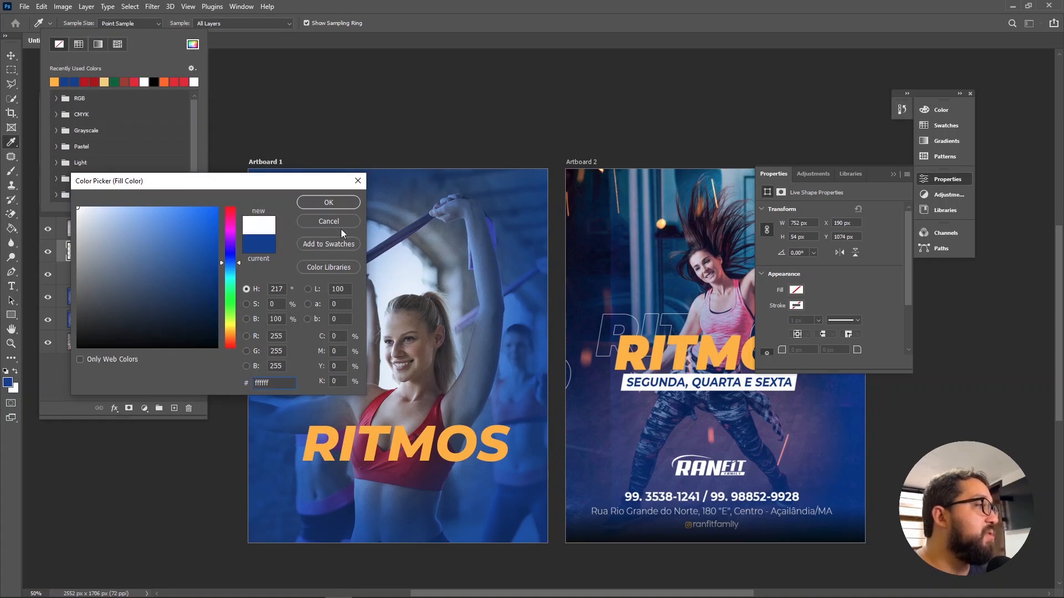
pyautogui.click(355, 203)
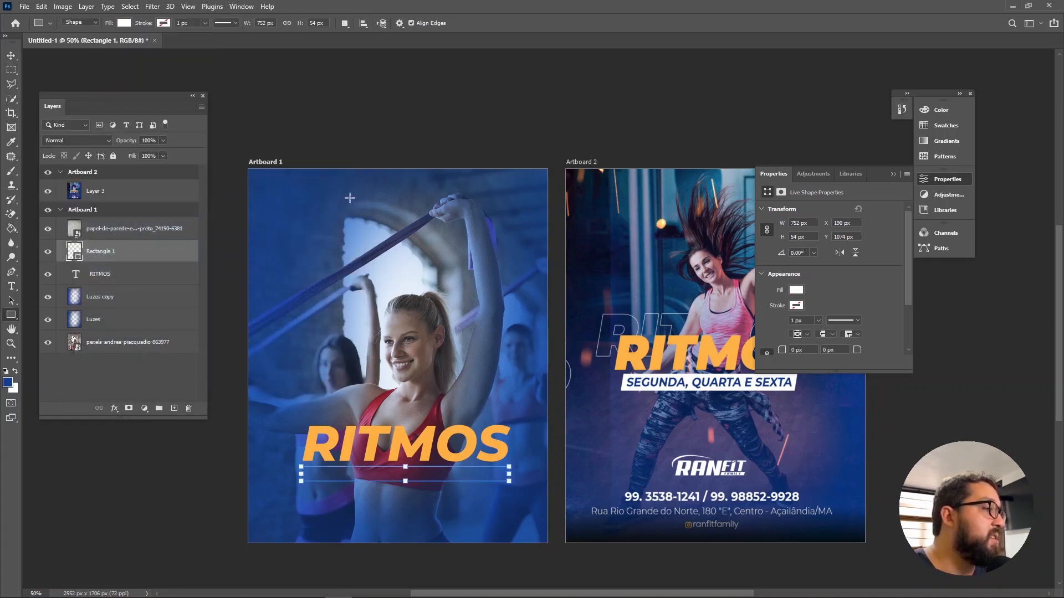
pyautogui.click(8, 58)
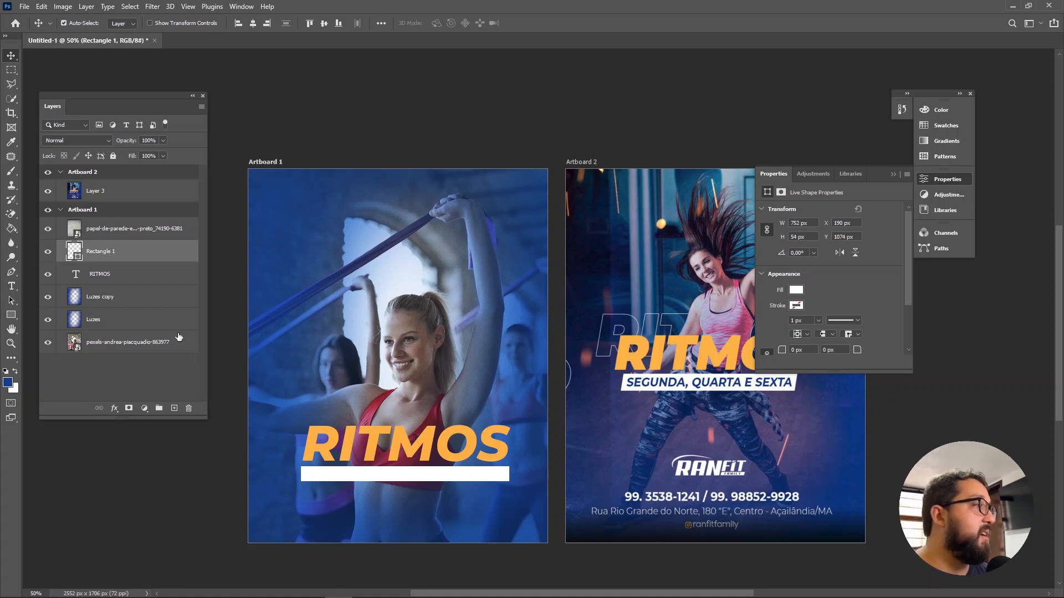
# Step: Add a text box above the RITMOS title reading SEGUNDA, QUARTA E SEXTA, with the font size at 46 pt
pyautogui.click(12, 286)
pyautogui.moveTo(309, 397); pyautogui.dragTo(518, 423)
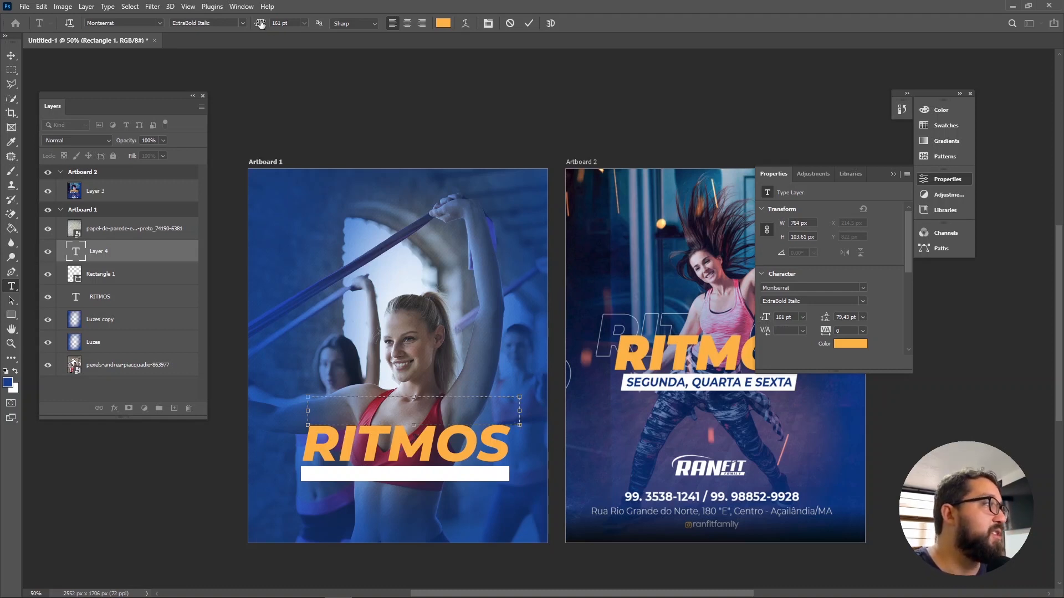
pyautogui.moveTo(261, 24); pyautogui.dragTo(200, 21)
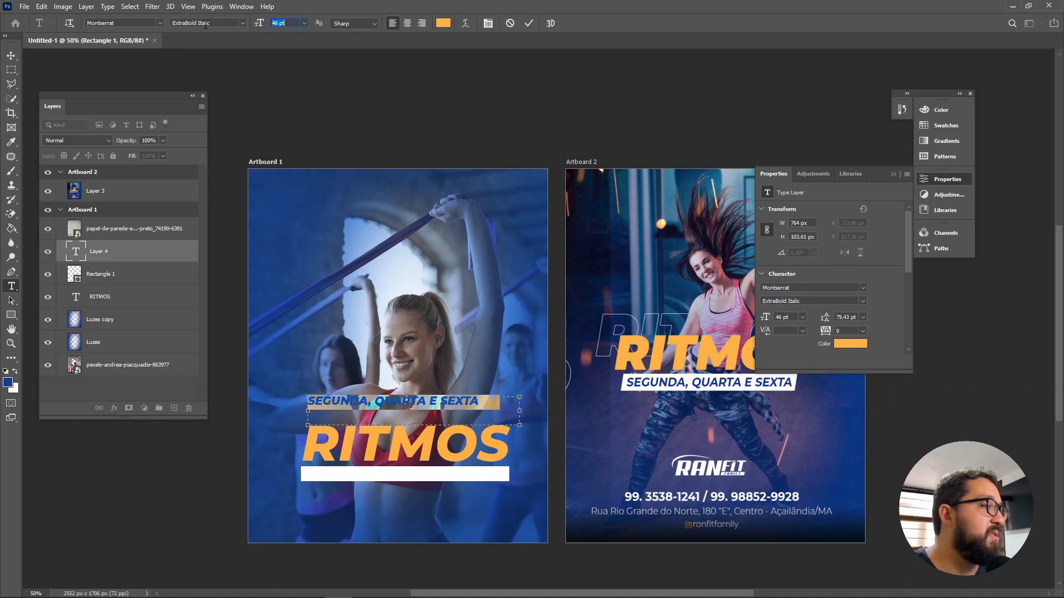
# Step: Color the SEGUNDA, QUARTA E SEXTA text dark blue (04318b) by sampling the reference flyer's subtitle
pyautogui.click(439, 23)
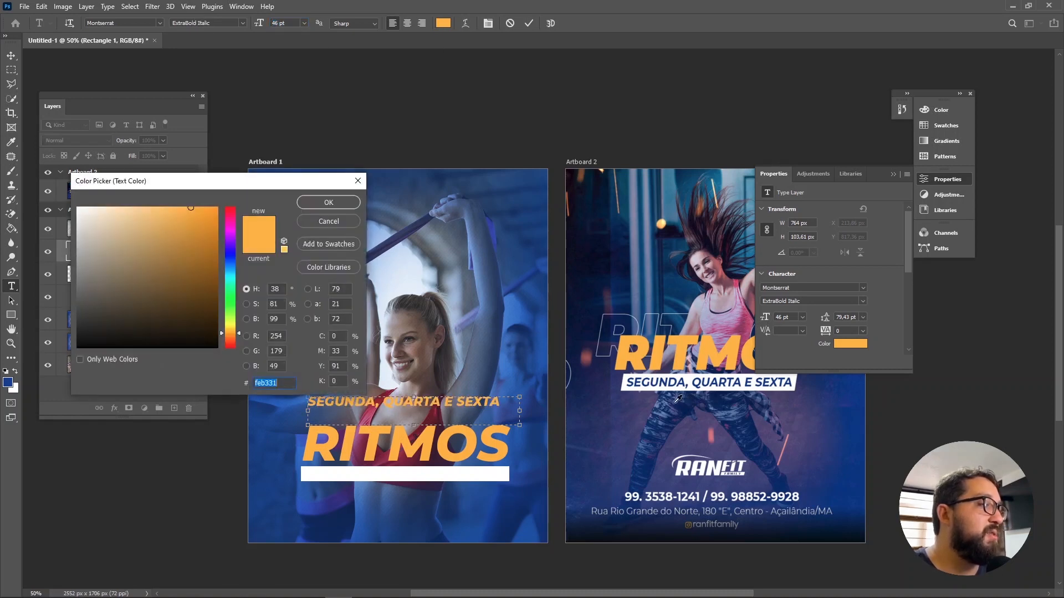
pyautogui.click(647, 380)
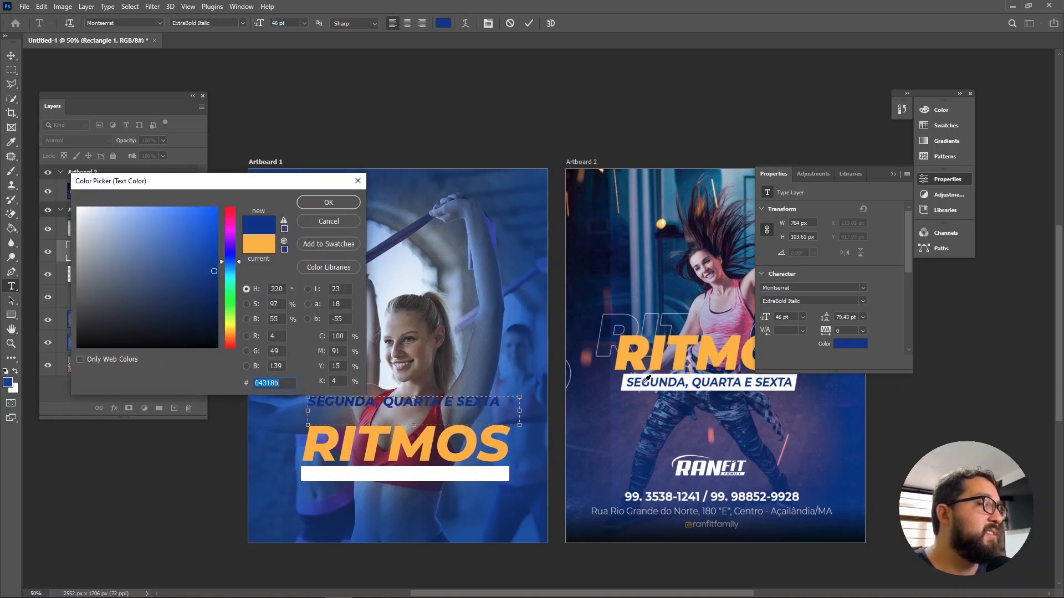
pyautogui.click(315, 197)
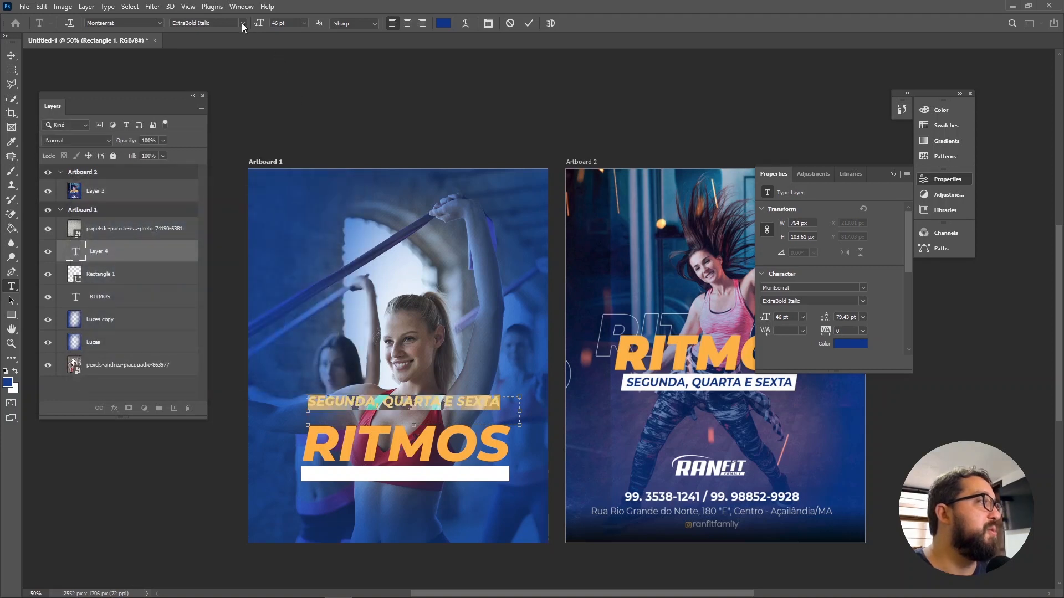
# Step: Set the SEGUNDA, QUARTA E SEXTA text to SemiBold Italic and move it onto the white bar
pyautogui.click(242, 23)
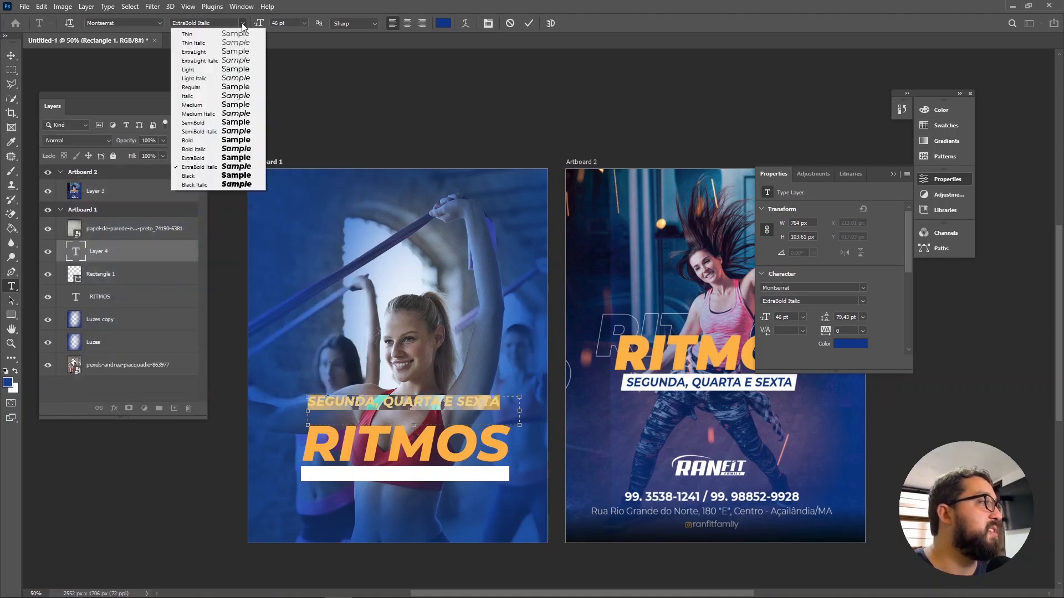
pyautogui.click(260, 131)
pyautogui.click(11, 58)
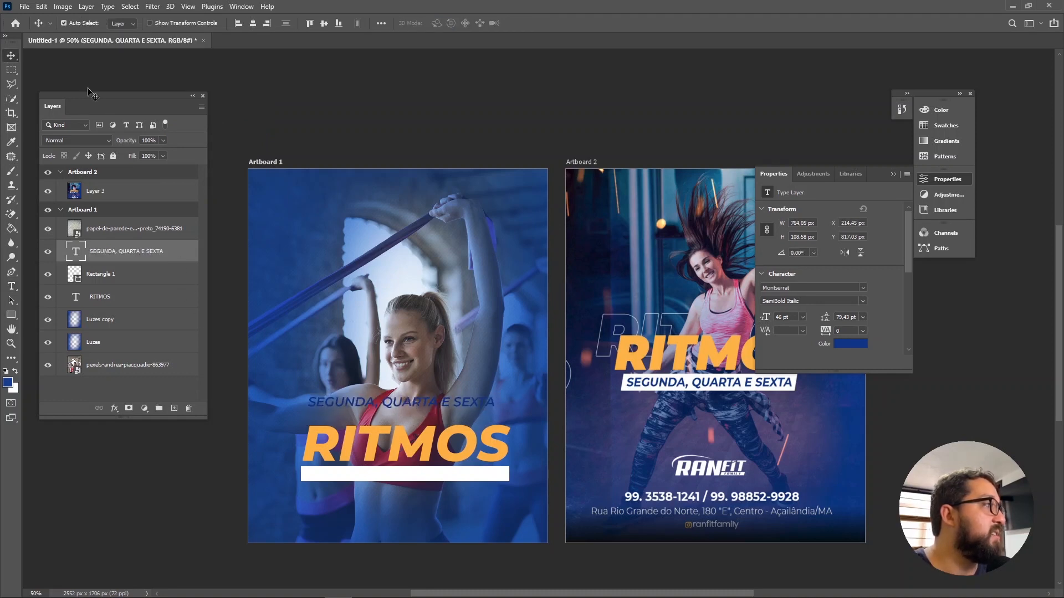
pyautogui.moveTo(438, 409); pyautogui.dragTo(439, 477)
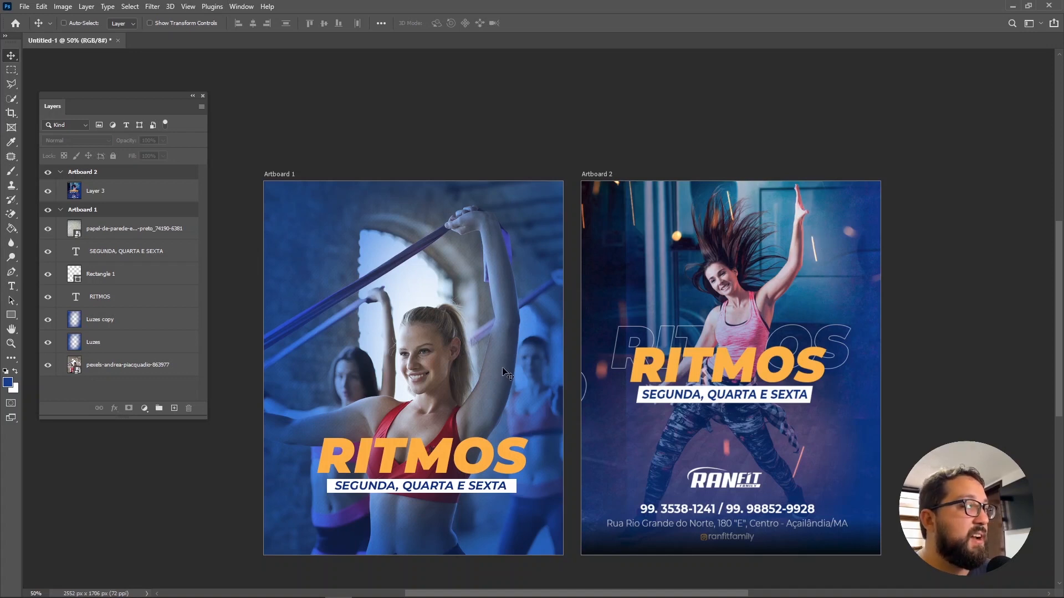
# Step: Hide the Luzes copy layer and erase the Luzes layer's blue tint over the woman's raised arm with a soft Eraser
pyautogui.click(135, 336)
pyautogui.click(48, 320)
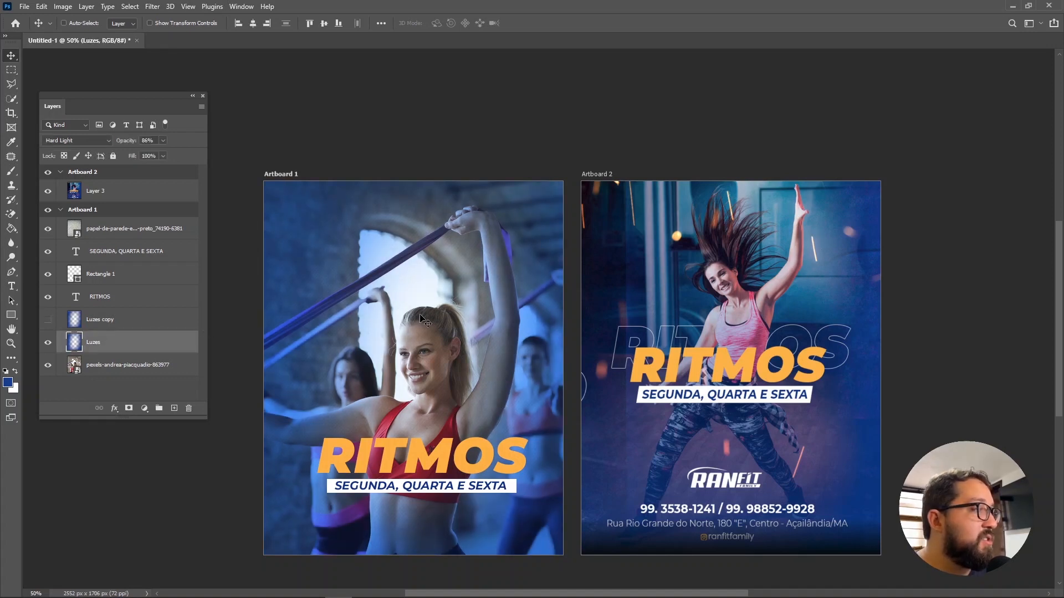
pyautogui.click(13, 214)
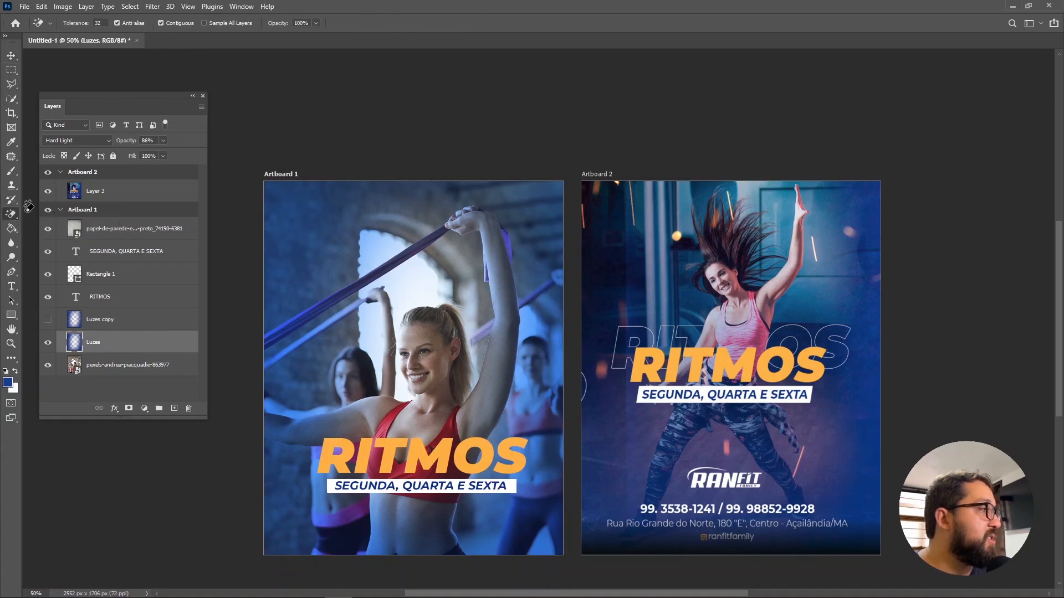
pyautogui.rightClick(13, 216)
pyautogui.click(34, 213)
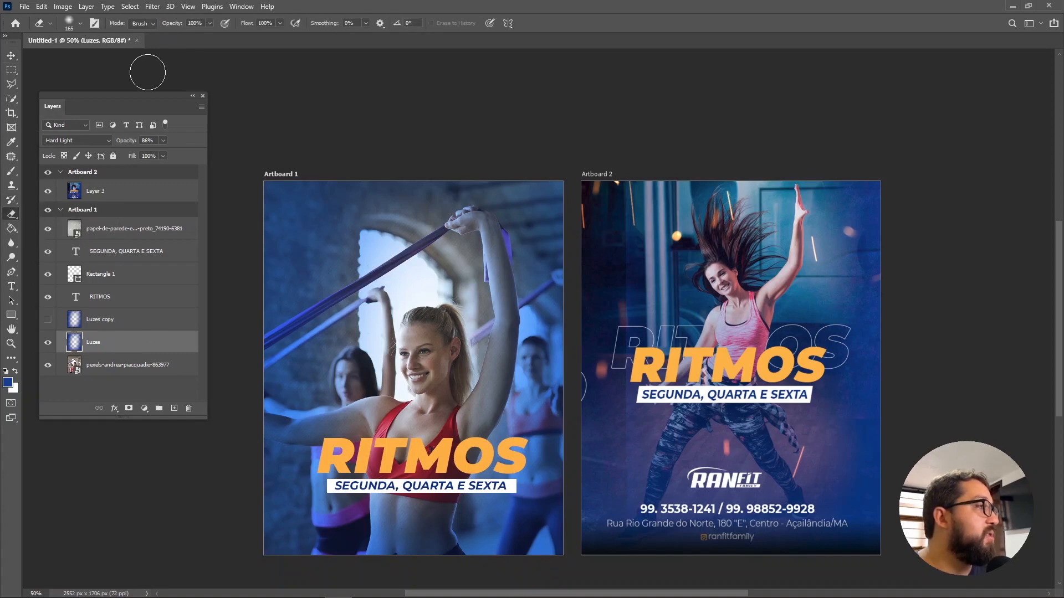
pyautogui.click(81, 23)
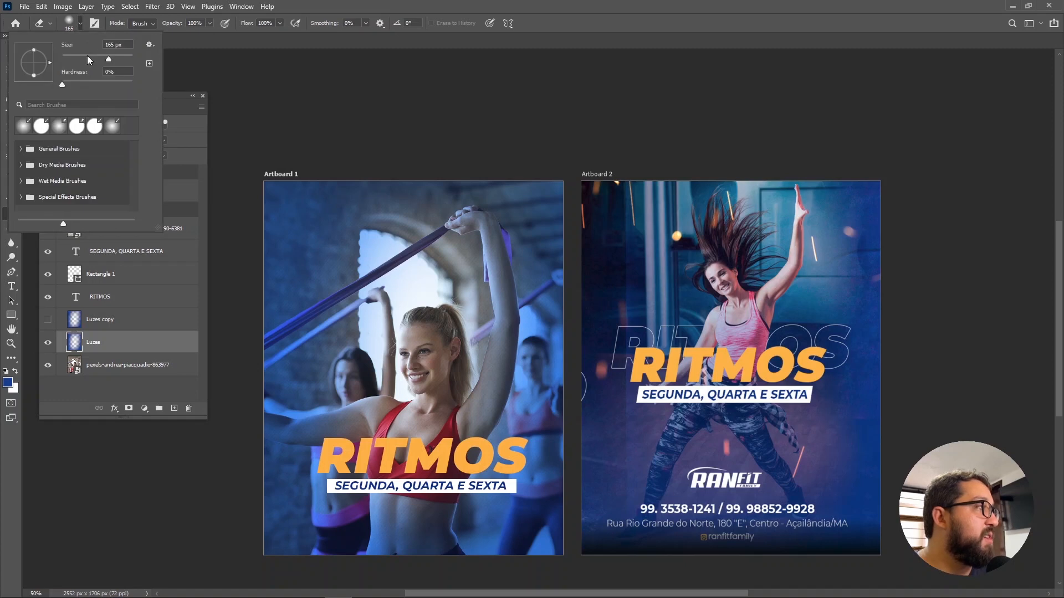
pyautogui.moveTo(98, 57); pyautogui.dragTo(93, 60)
pyautogui.moveTo(457, 227)
pyautogui.mouseDown()
pyautogui.moveTo(468, 218)
pyautogui.moveTo(490, 235)
pyautogui.moveTo(507, 299)
pyautogui.moveTo(471, 424)
pyautogui.moveTo(488, 415)
pyautogui.moveTo(495, 380)
pyautogui.mouseUp()
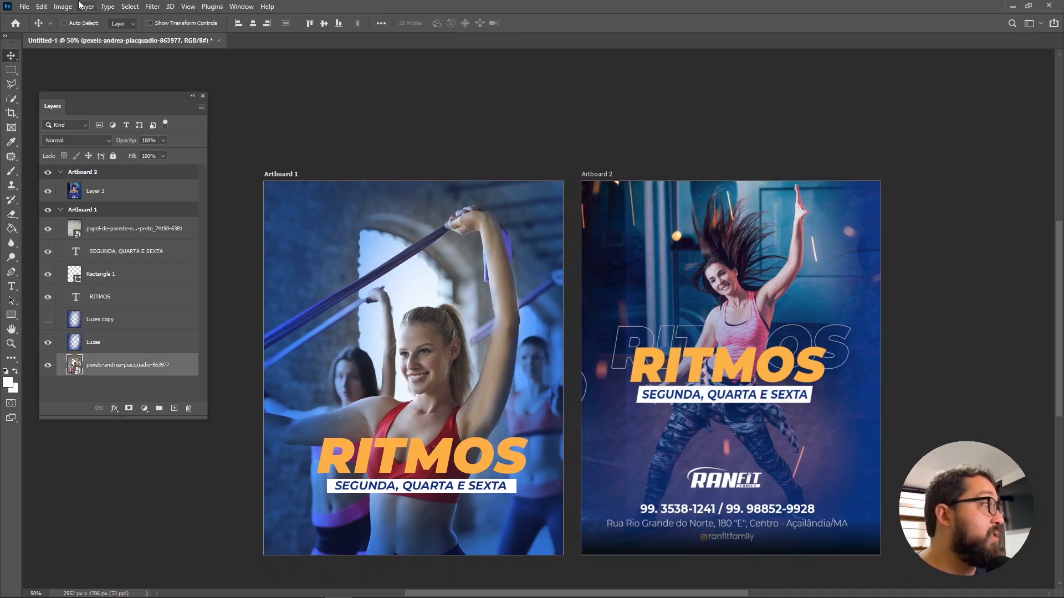
# Step: Apply a Brightness/Contrast adjustment to the woman's photo layer with Contrast at 50
pyautogui.click(54, 6)
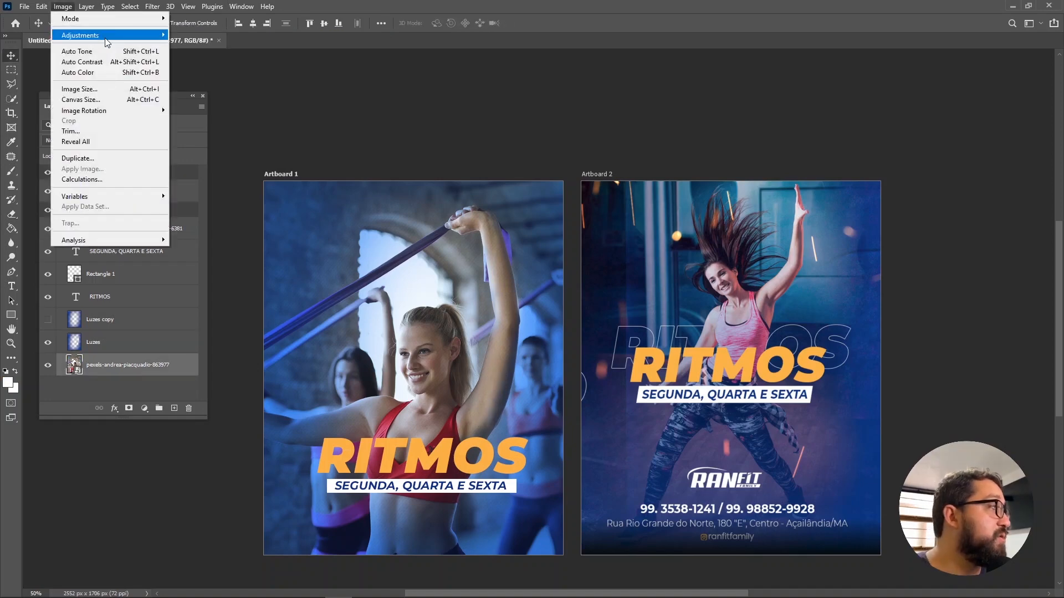
pyautogui.moveTo(104, 39)
pyautogui.click(208, 35)
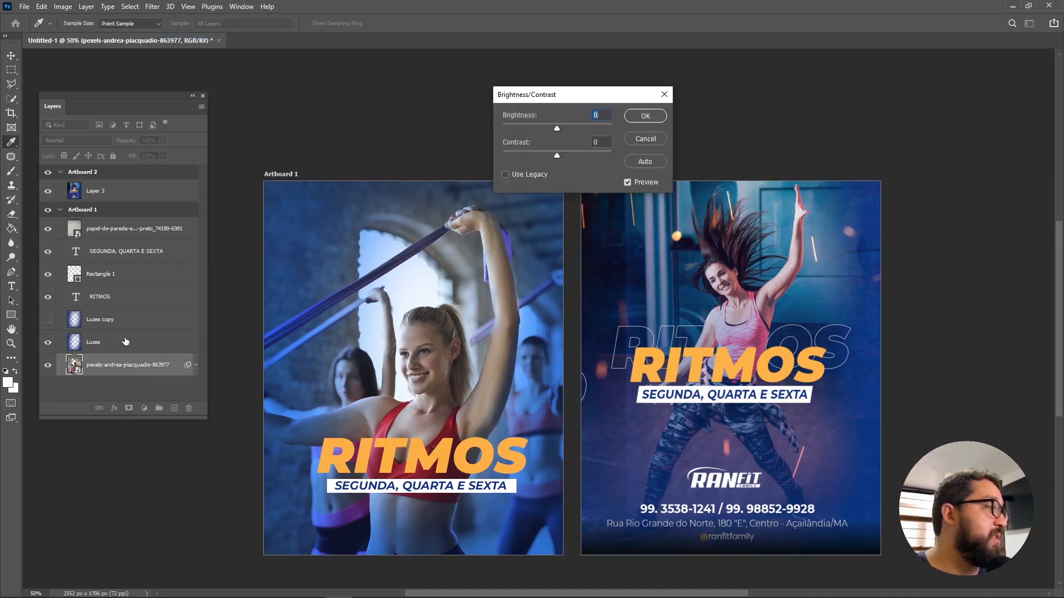
pyautogui.moveTo(563, 157); pyautogui.dragTo(576, 159)
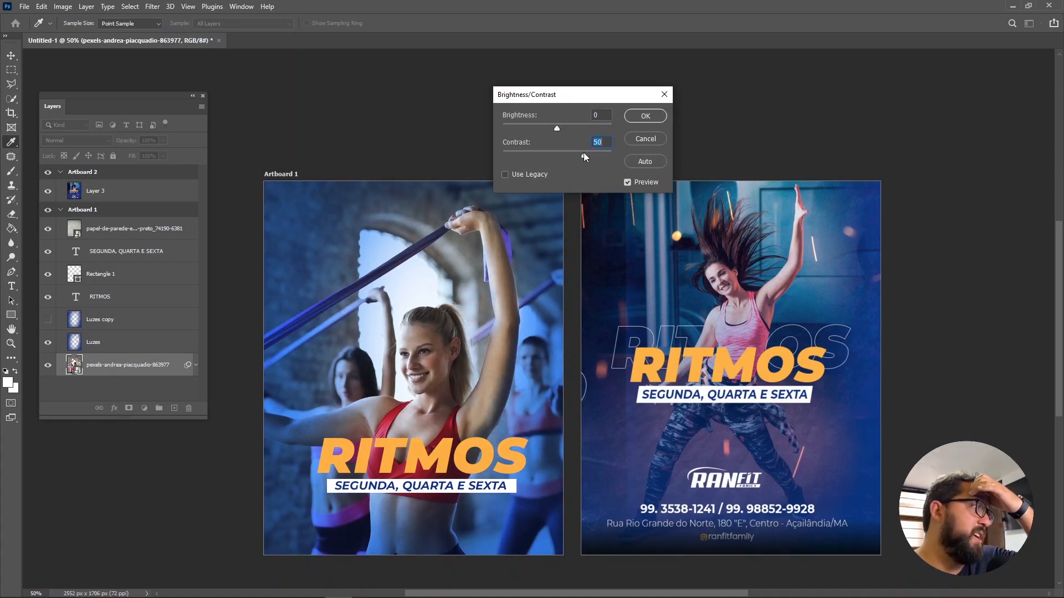
pyautogui.click(645, 117)
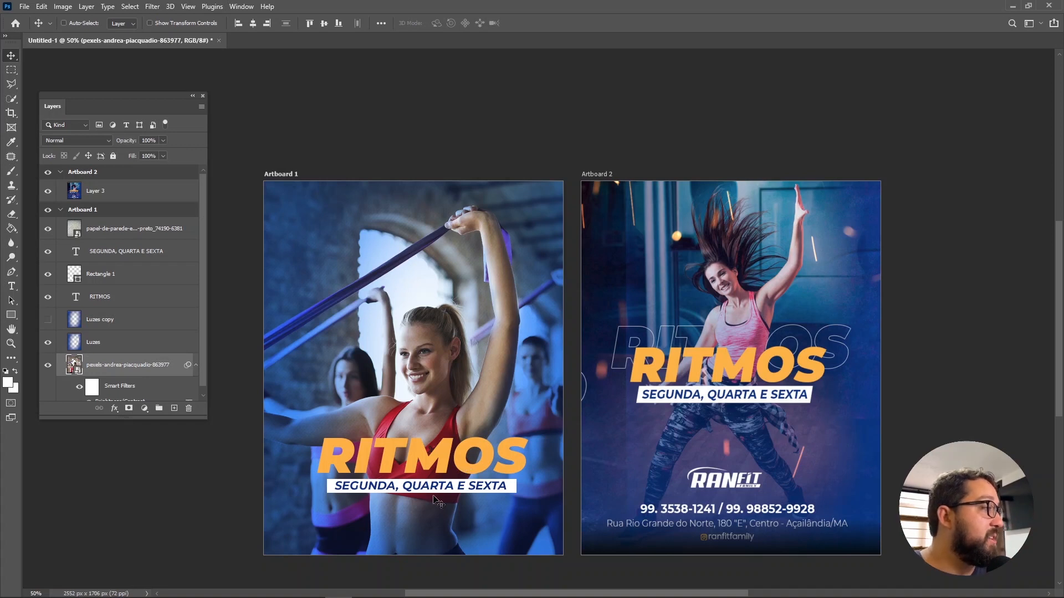
# Step: Duplicate the RITMOS title, enlarge the copy to about 147% and place it above the original across the artboard's width
pyautogui.click(136, 305)
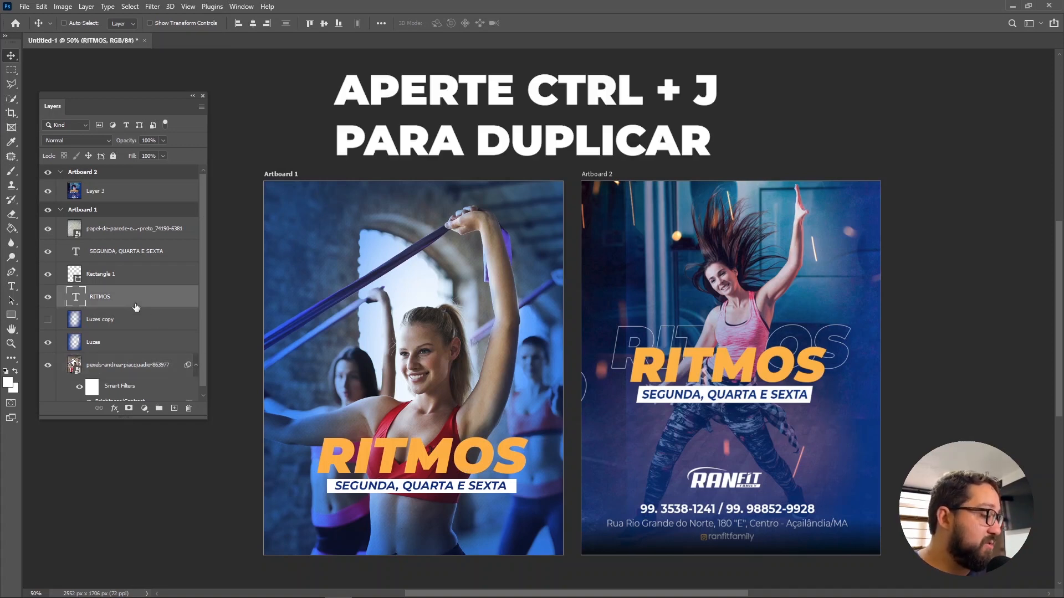
pyautogui.hotkey('ctrl', 'j')
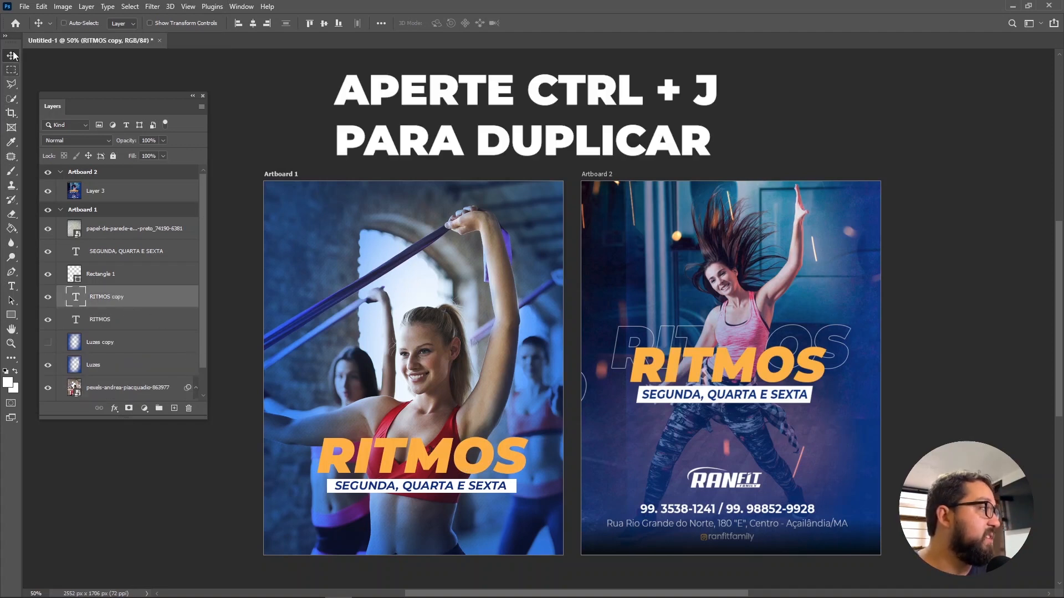
pyautogui.hotkey('ctrl', 't')
pyautogui.moveTo(527, 431); pyautogui.dragTo(622, 371)
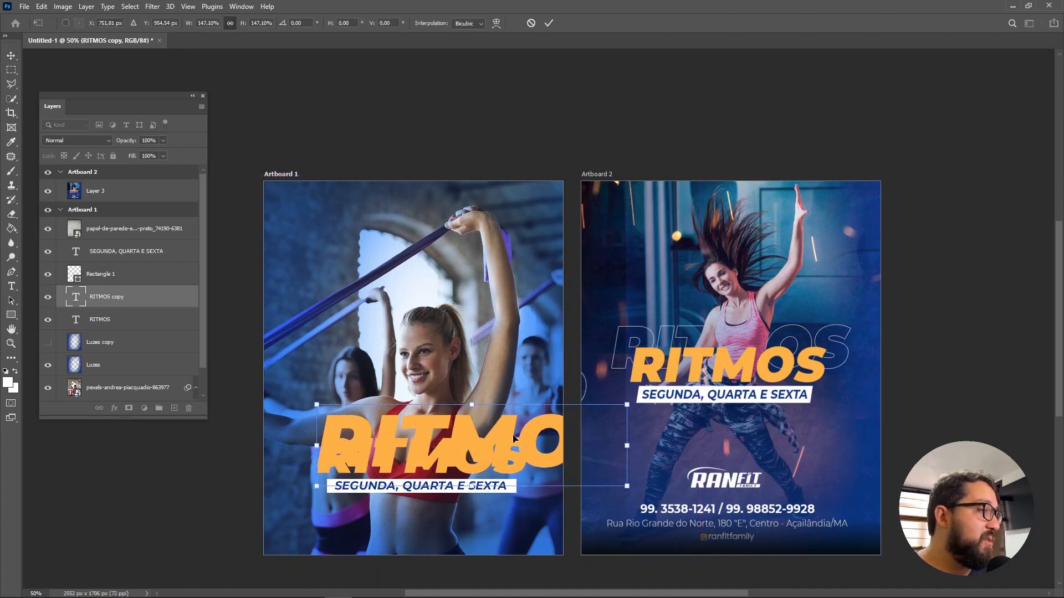
pyautogui.moveTo(514, 439); pyautogui.dragTo(461, 393)
pyautogui.press('Return')
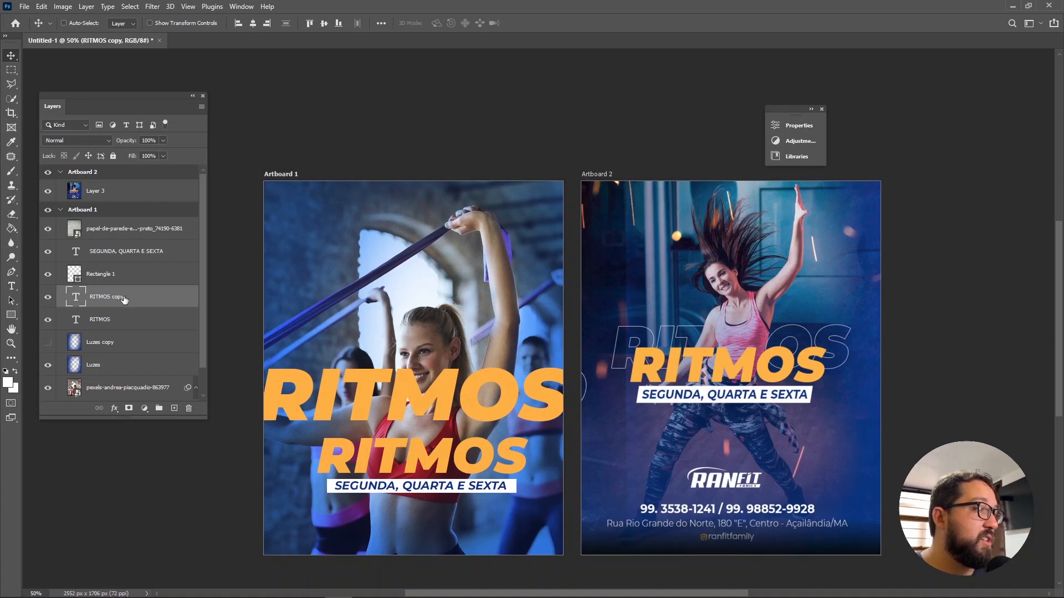
# Step: Add a white (ffffff) Stroke layer style positioned Outside to the enlarged RITMOS copy
pyautogui.click(87, 7)
pyautogui.moveTo(149, 119)
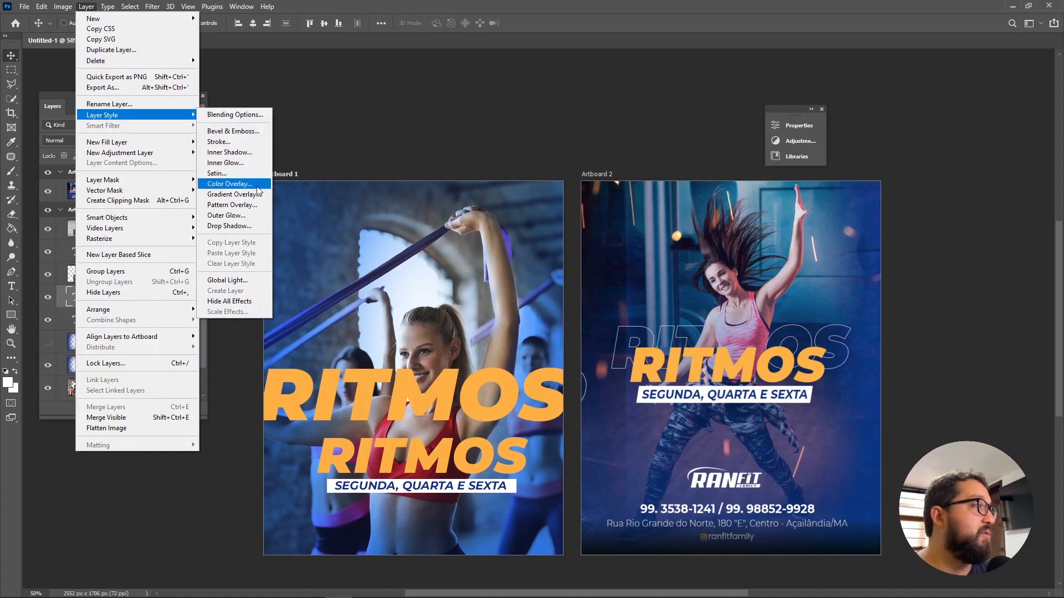
pyautogui.click(242, 143)
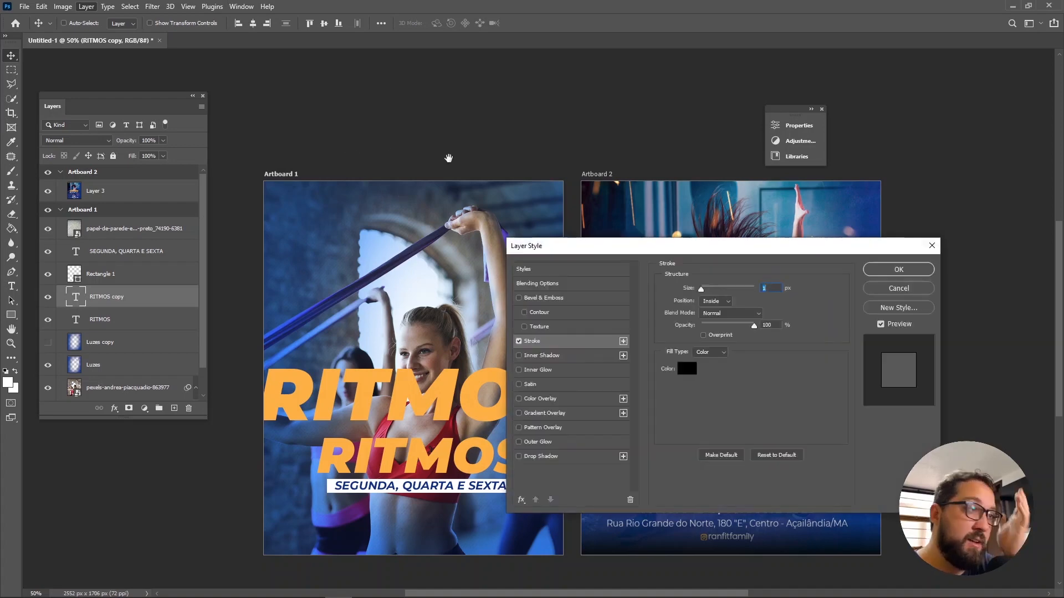
pyautogui.moveTo(615, 253); pyautogui.dragTo(675, 178)
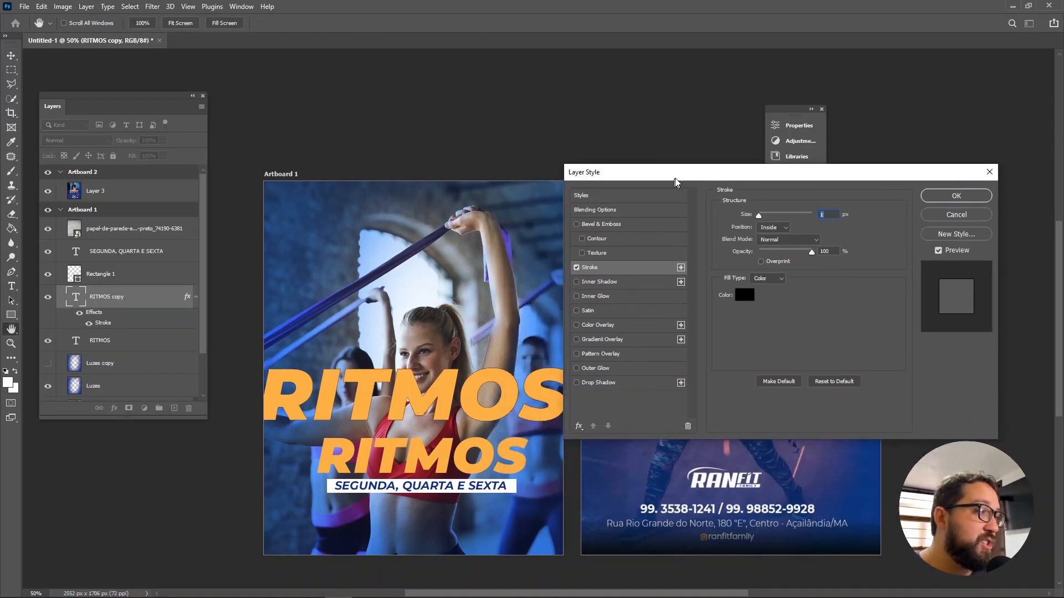
pyautogui.moveTo(763, 214)
pyautogui.mouseDown()
pyautogui.moveTo(790, 215)
pyautogui.moveTo(767, 214)
pyautogui.mouseUp()
pyautogui.click(776, 226)
pyautogui.click(783, 236)
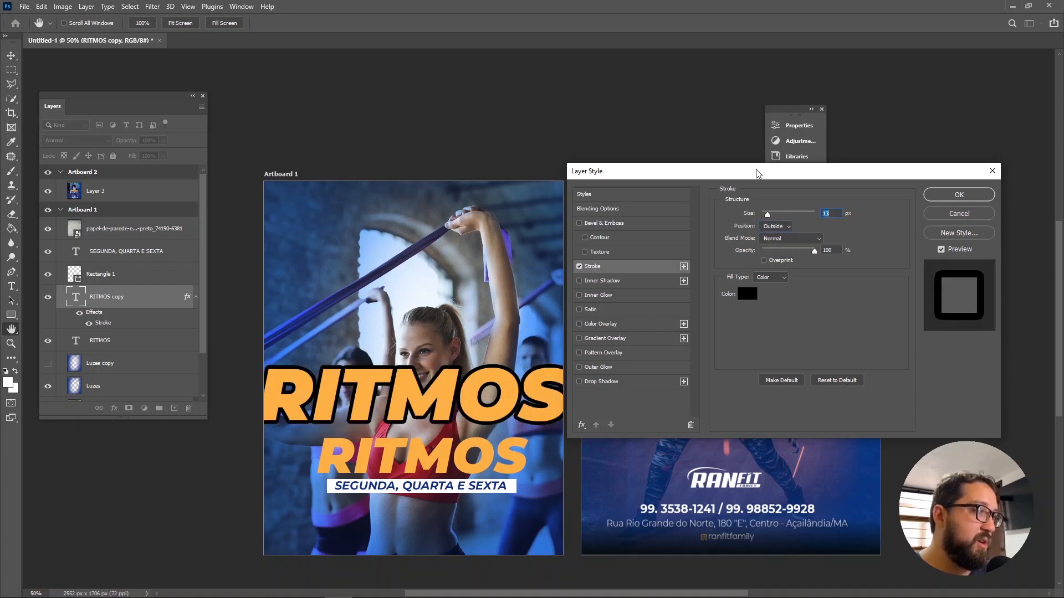
pyautogui.moveTo(755, 171)
pyautogui.mouseDown()
pyautogui.moveTo(498, 36)
pyautogui.moveTo(425, 13)
pyautogui.mouseUp()
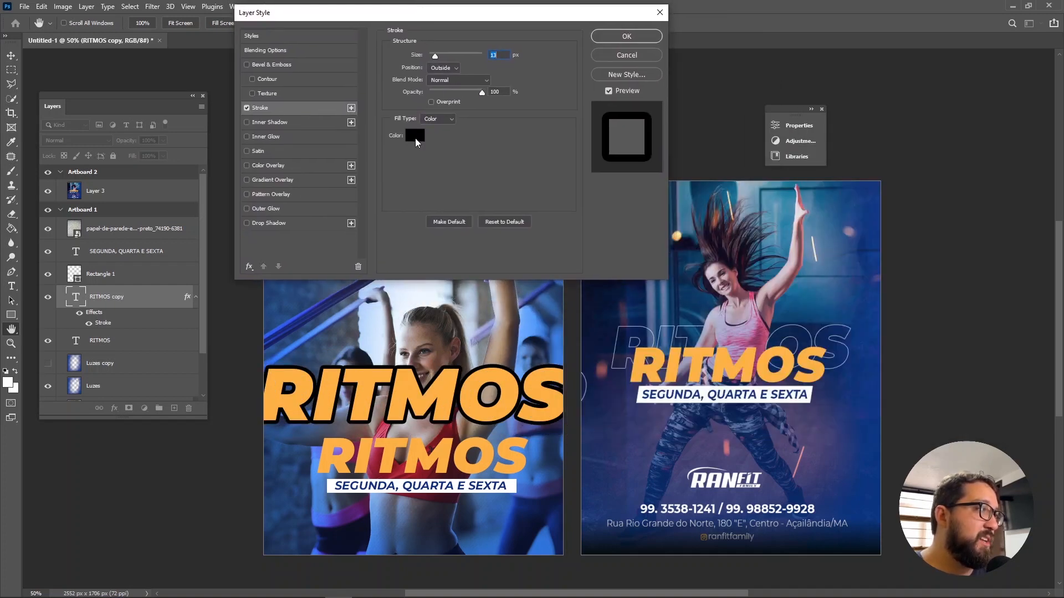
pyautogui.click(414, 135)
pyautogui.click(78, 208)
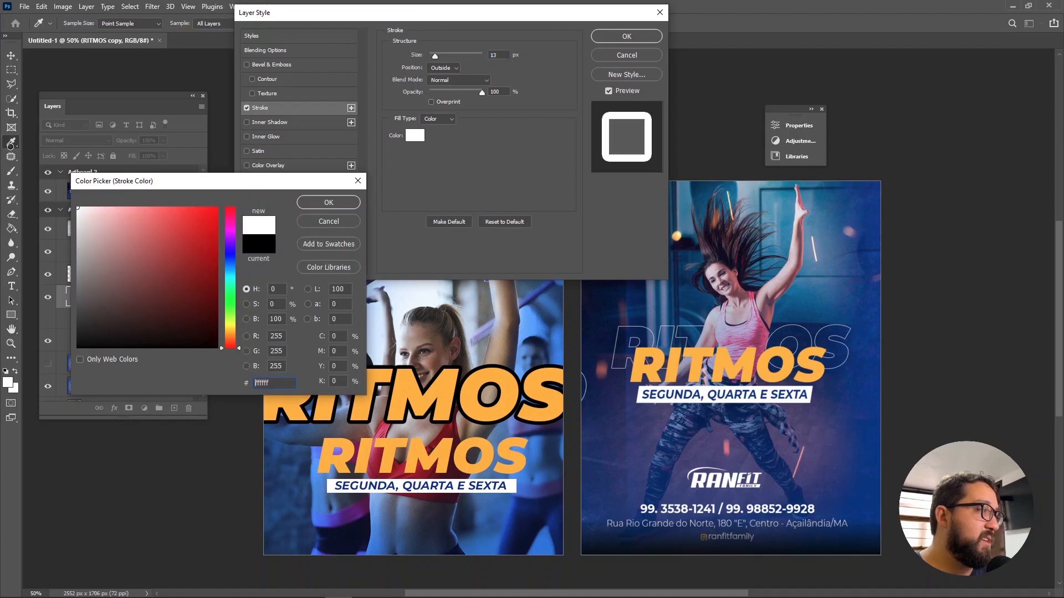
pyautogui.click(319, 203)
# Step: Set the RITMOS copy's stroke size to 4 px and its layer Fill to 0%
pyautogui.moveTo(436, 55); pyautogui.dragTo(430, 55)
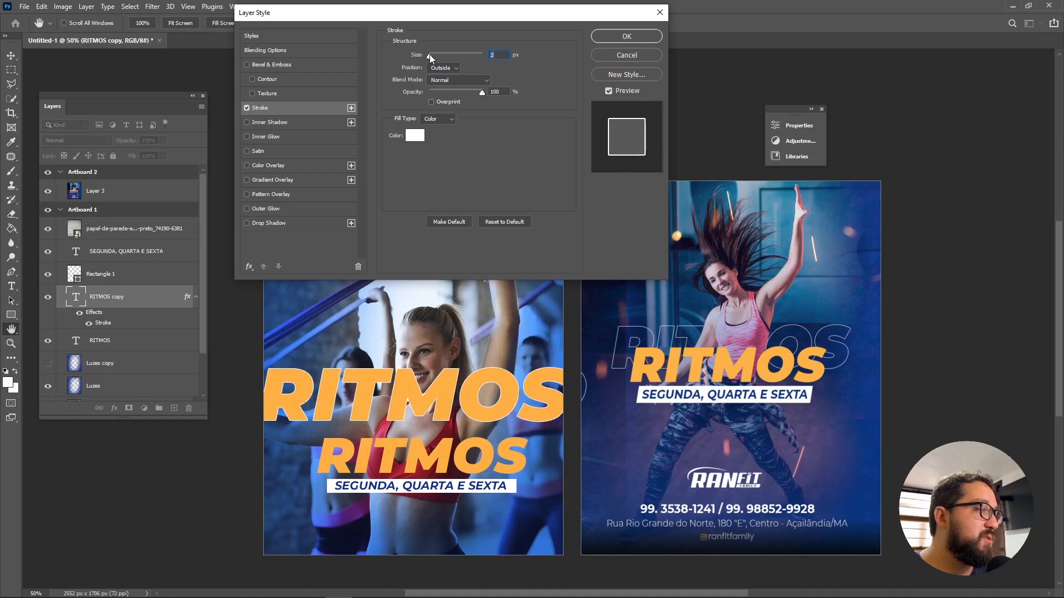
pyautogui.press('Down')
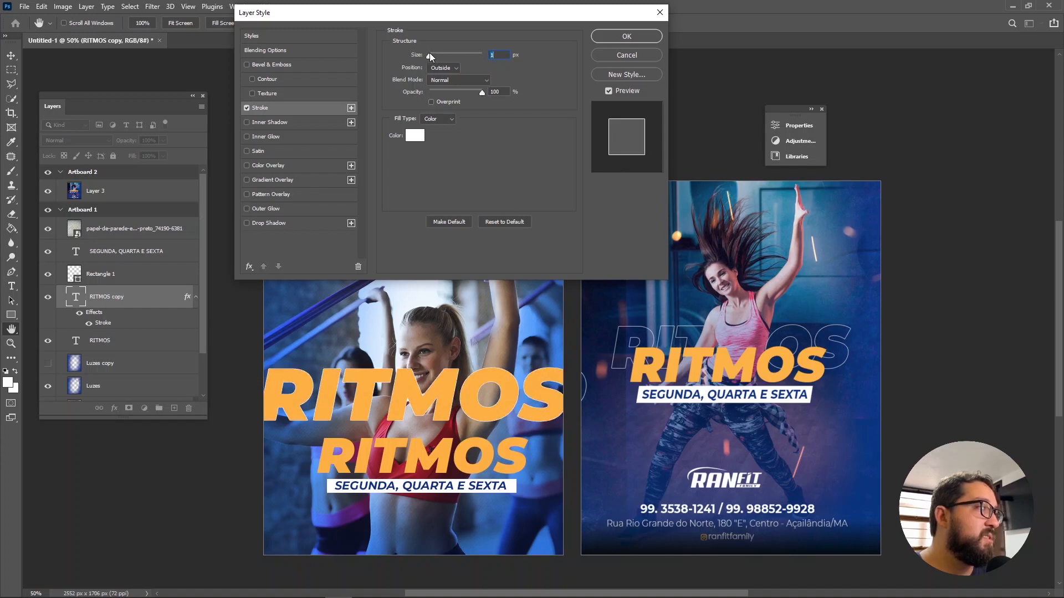
pyautogui.press('Up')
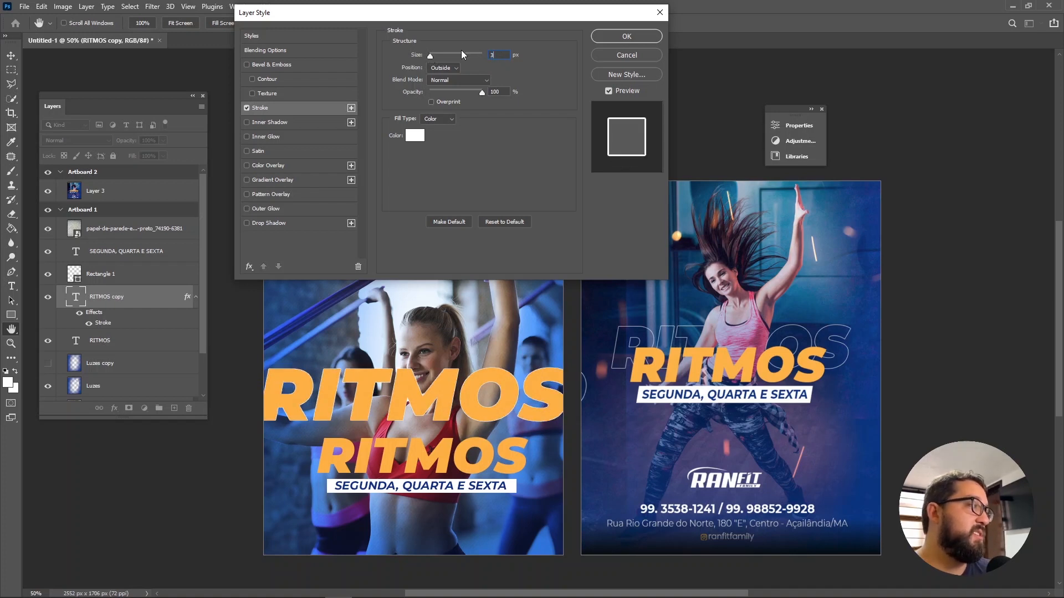
pyautogui.press('Up')
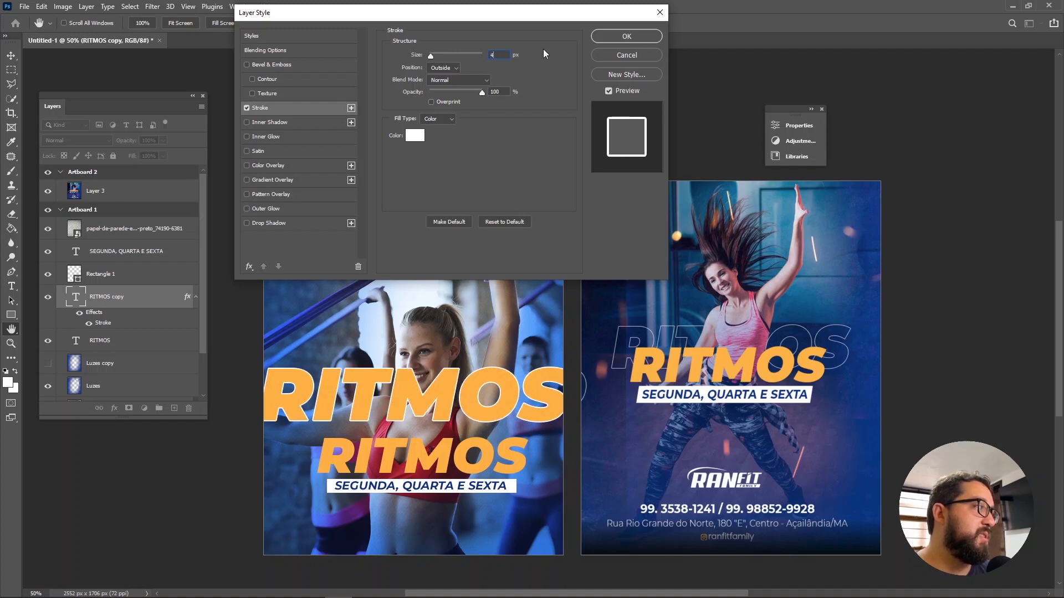
pyautogui.click(626, 36)
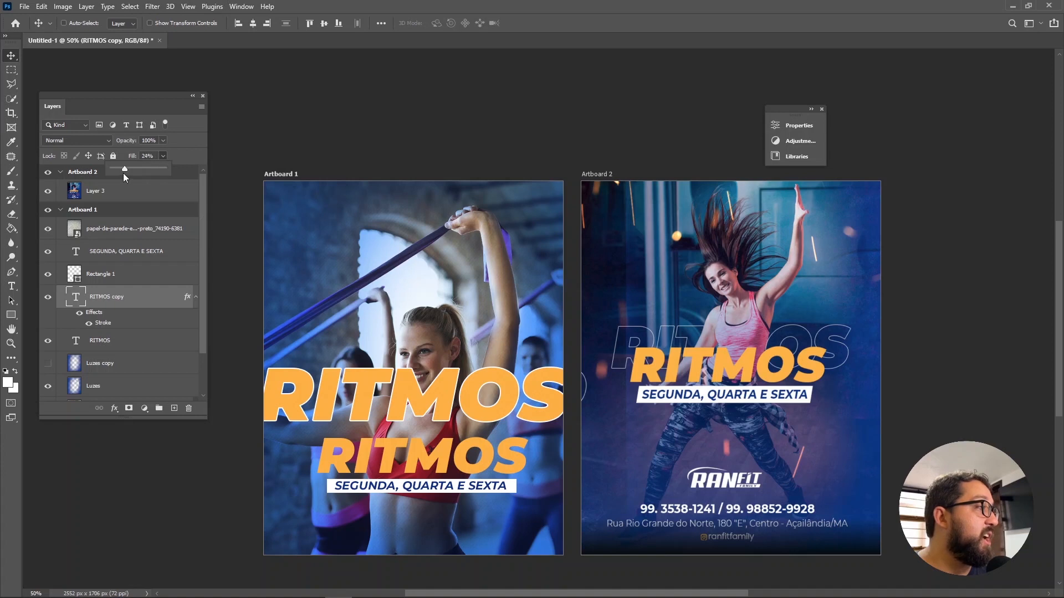
pyautogui.click(485, 388)
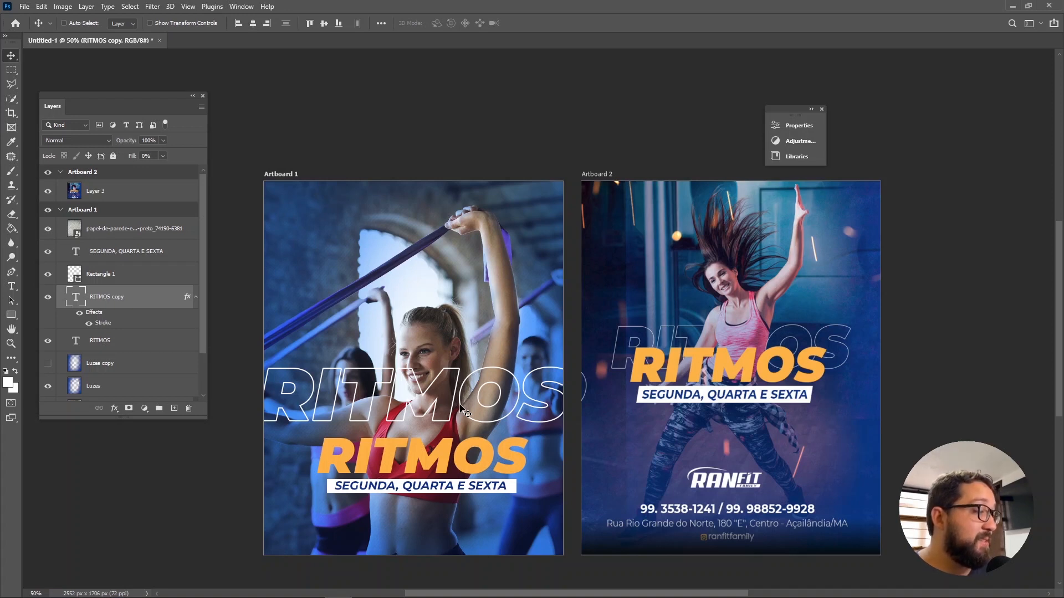
# Step: Convert the RITMOS copy layer to a smart object and add a layer mask to it
pyautogui.press('d')
pyautogui.press('b')
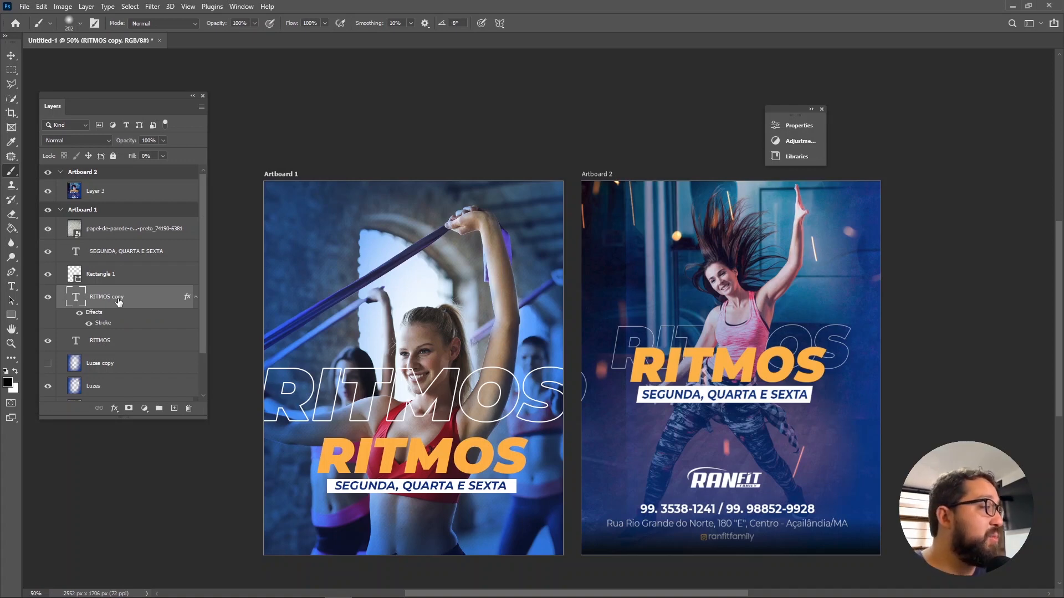
pyautogui.rightClick(118, 301)
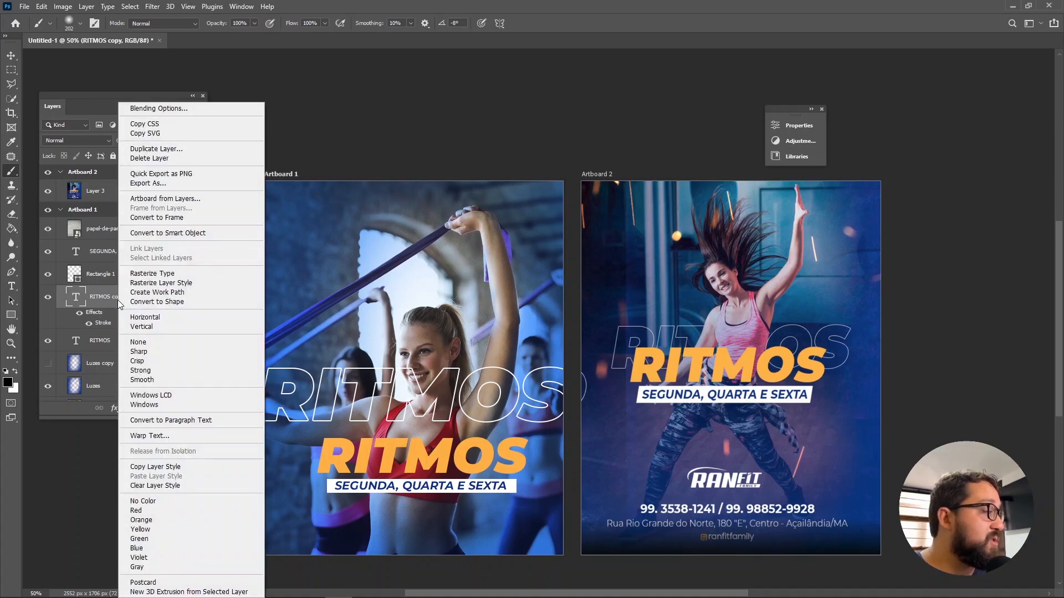
pyautogui.click(198, 235)
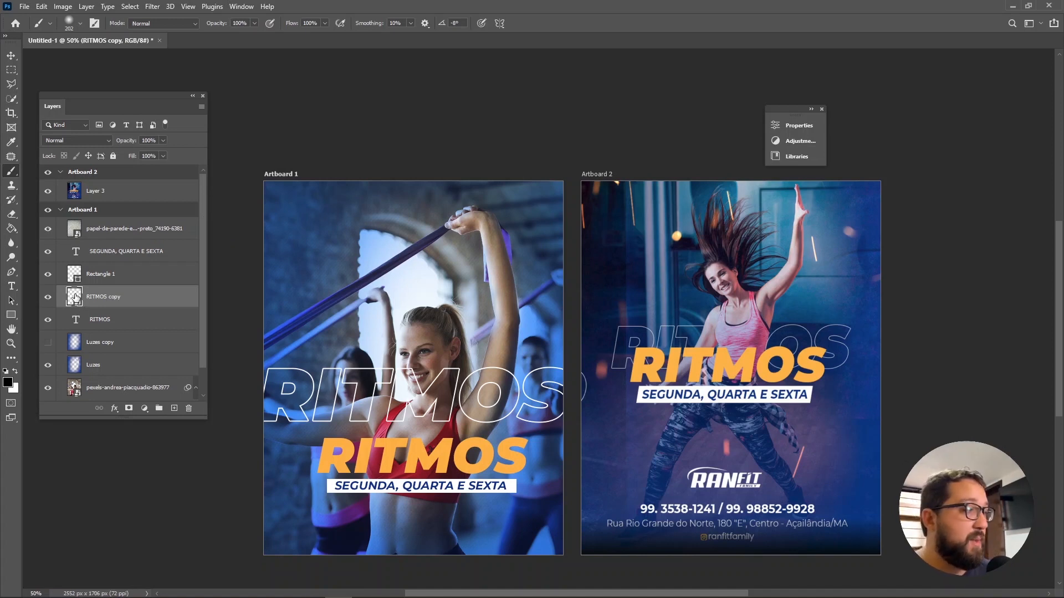
pyautogui.click(129, 409)
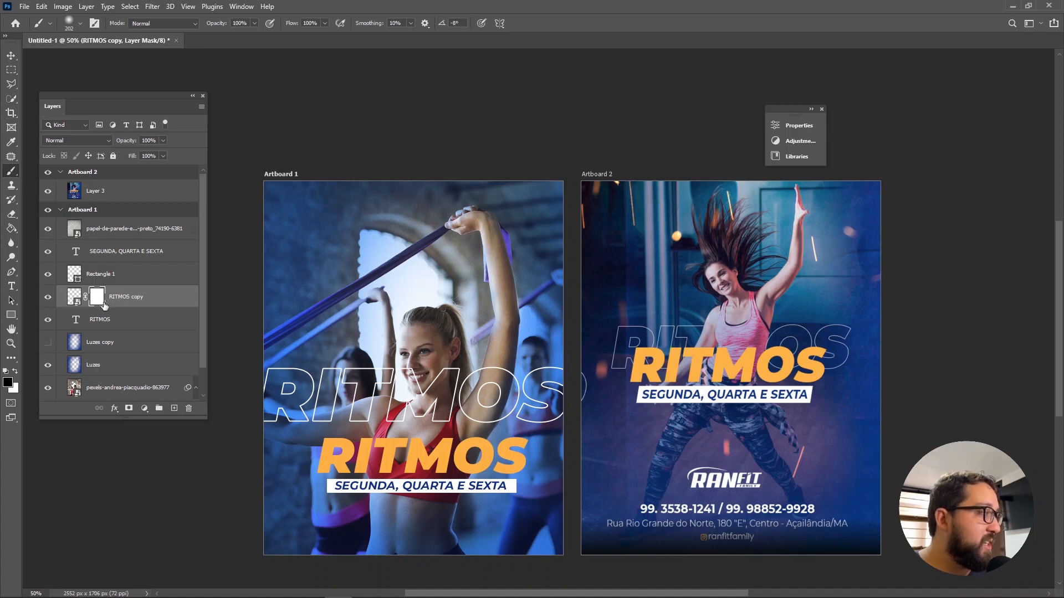
# Step: Try hiding the lower part of the outlined RITMOS by painting its mask black with the 202 px soft Brush
pyautogui.rightClick(12, 172)
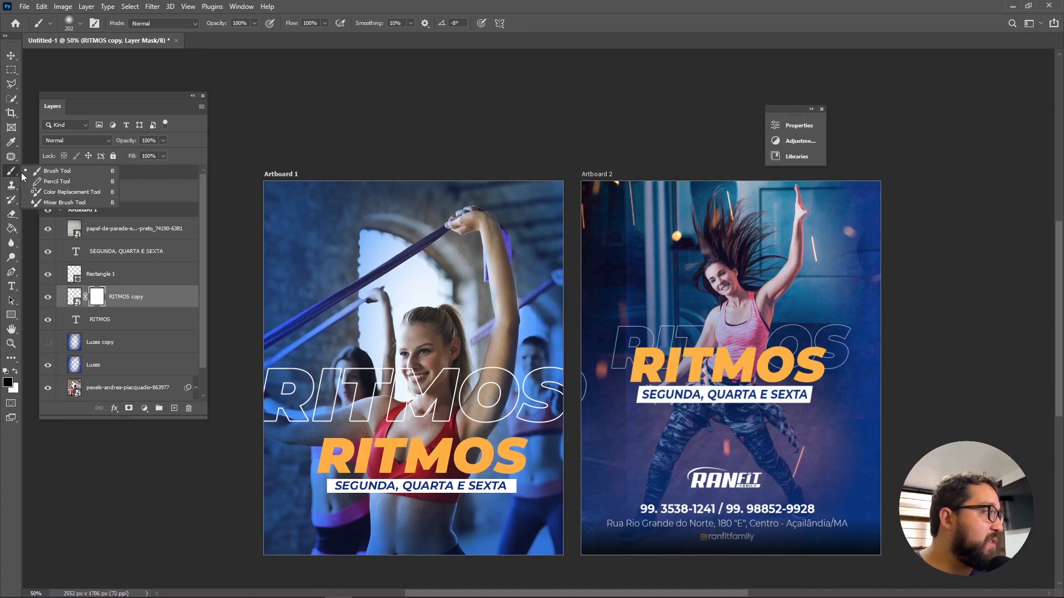
pyautogui.click(53, 172)
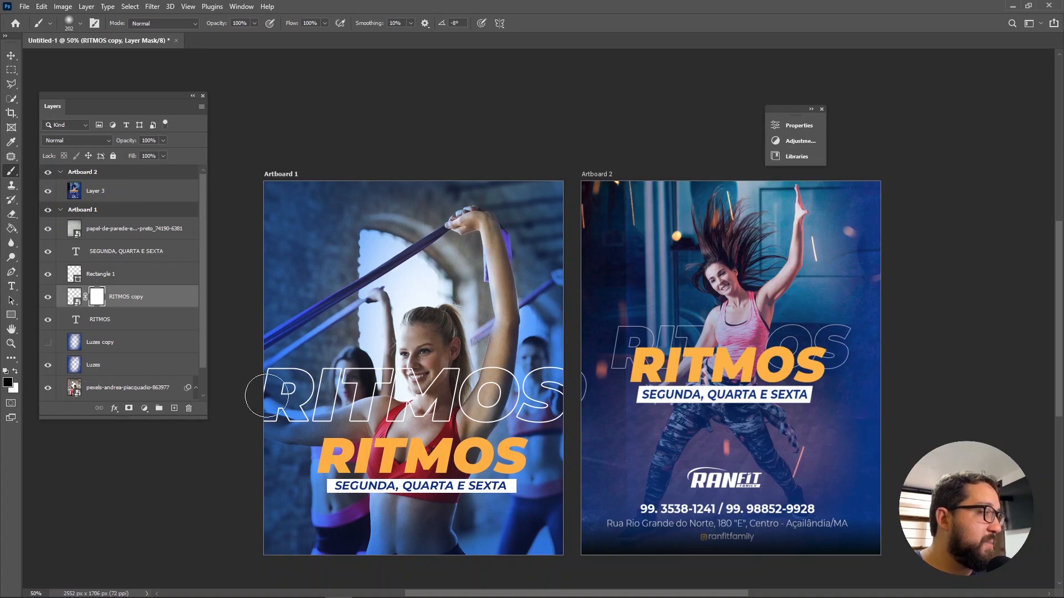
pyautogui.moveTo(414, 365)
pyautogui.mouseDown()
pyautogui.moveTo(288, 405)
pyautogui.moveTo(471, 421)
pyautogui.moveTo(518, 452)
pyautogui.mouseUp()
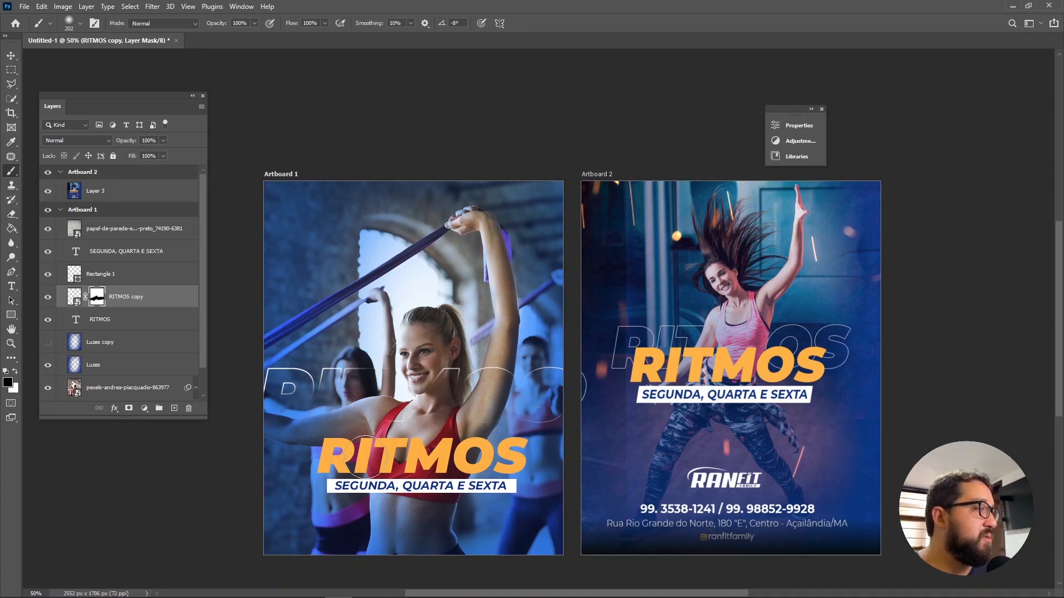
pyautogui.hotkey('ctrl', 'z')
# Step: Mask the outlined RITMOS over the woman's extended arm, chest and face using a smaller soft black brush
pyautogui.hotkey('ctrl', '+')
pyautogui.hotkey('ctrl', '+')
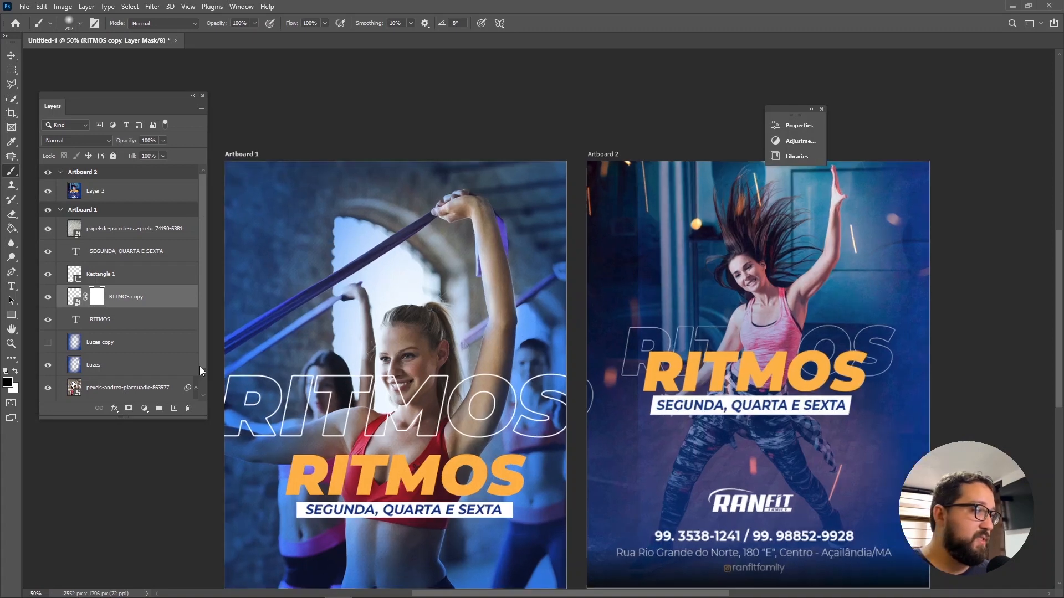
pyautogui.scroll(-2, 409, 409)
pyautogui.scroll(-1, 410, 409)
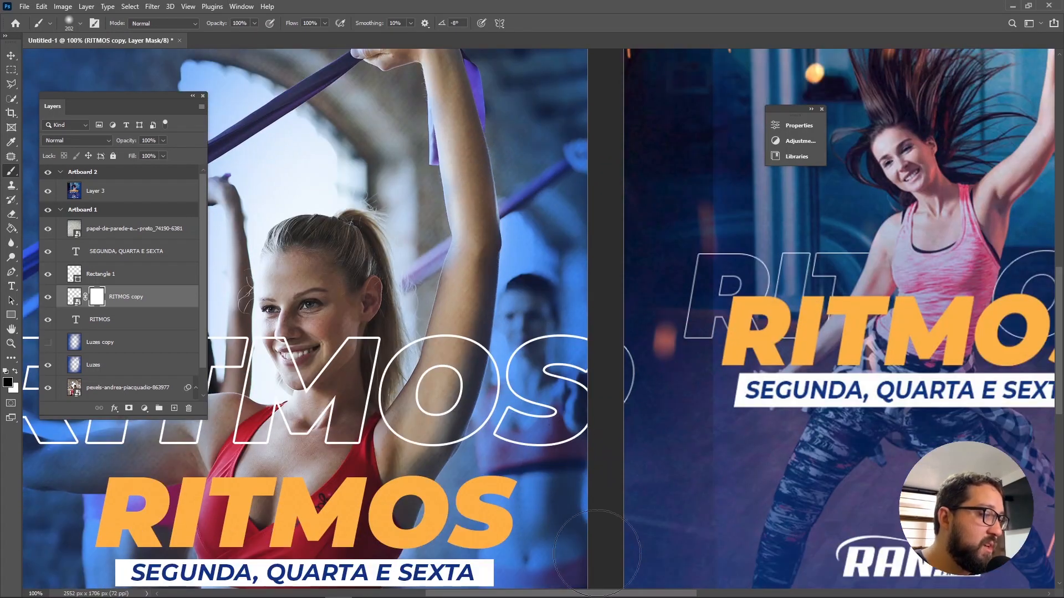
pyautogui.moveTo(629, 594); pyautogui.dragTo(546, 594)
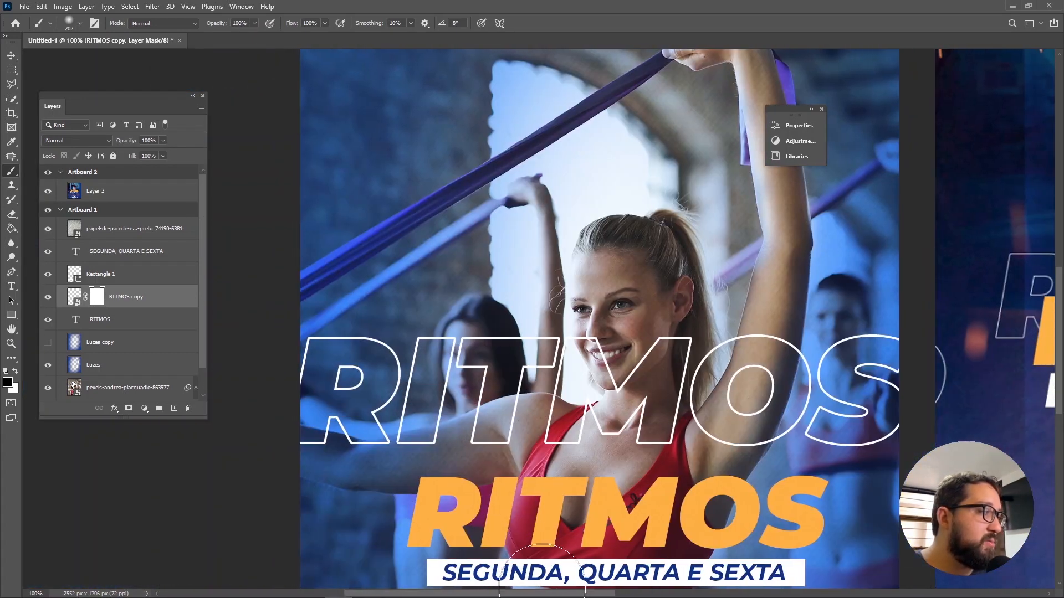
pyautogui.click(71, 29)
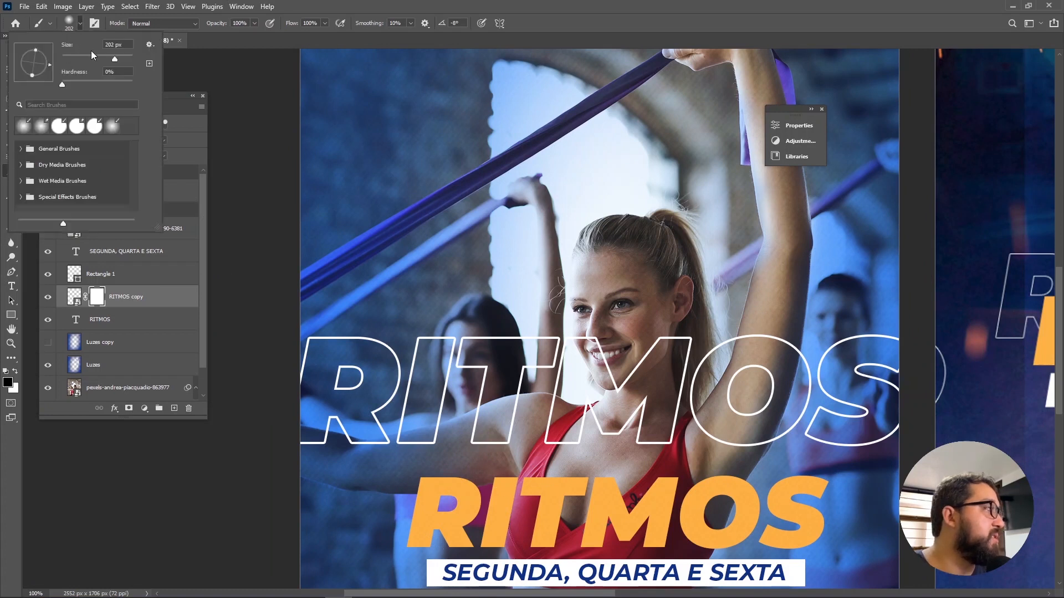
pyautogui.click(94, 57)
pyautogui.moveTo(302, 449); pyautogui.dragTo(334, 456)
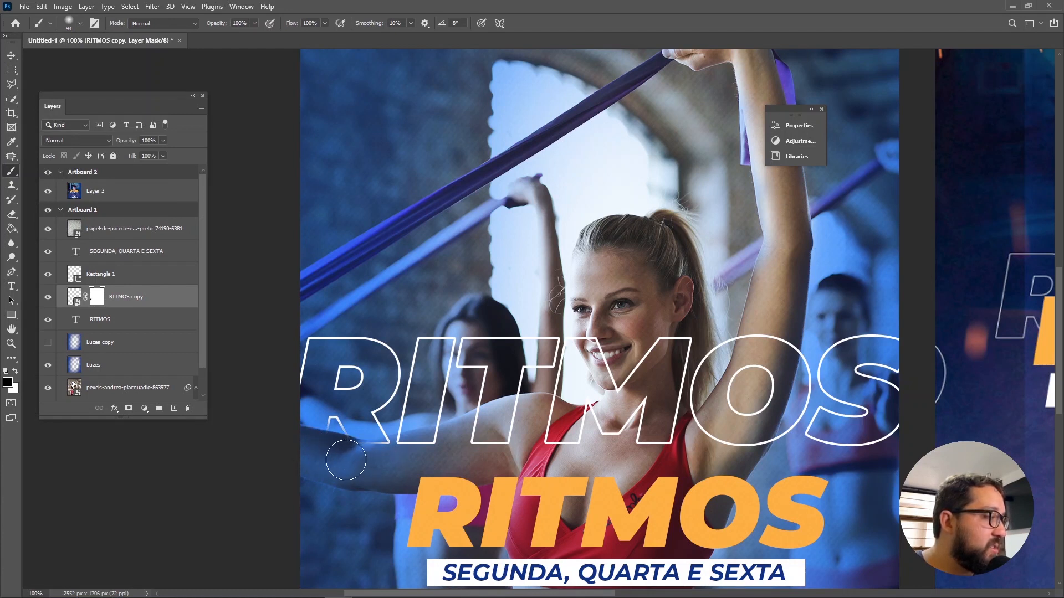
pyautogui.moveTo(379, 463)
pyautogui.mouseDown()
pyautogui.moveTo(416, 456)
pyautogui.moveTo(374, 469)
pyautogui.moveTo(405, 454)
pyautogui.moveTo(392, 460)
pyautogui.moveTo(457, 453)
pyautogui.moveTo(416, 460)
pyautogui.moveTo(451, 444)
pyautogui.moveTo(406, 455)
pyautogui.mouseUp()
pyautogui.moveTo(429, 451)
pyautogui.mouseDown()
pyautogui.moveTo(498, 433)
pyautogui.moveTo(481, 434)
pyautogui.moveTo(518, 414)
pyautogui.moveTo(503, 463)
pyautogui.moveTo(520, 416)
pyautogui.moveTo(494, 421)
pyautogui.moveTo(555, 435)
pyautogui.moveTo(541, 414)
pyautogui.moveTo(562, 422)
pyautogui.moveTo(545, 415)
pyautogui.moveTo(612, 434)
pyautogui.moveTo(637, 402)
pyautogui.moveTo(662, 444)
pyautogui.moveTo(669, 373)
pyautogui.moveTo(654, 315)
pyautogui.moveTo(635, 381)
pyautogui.moveTo(605, 327)
pyautogui.mouseUp()
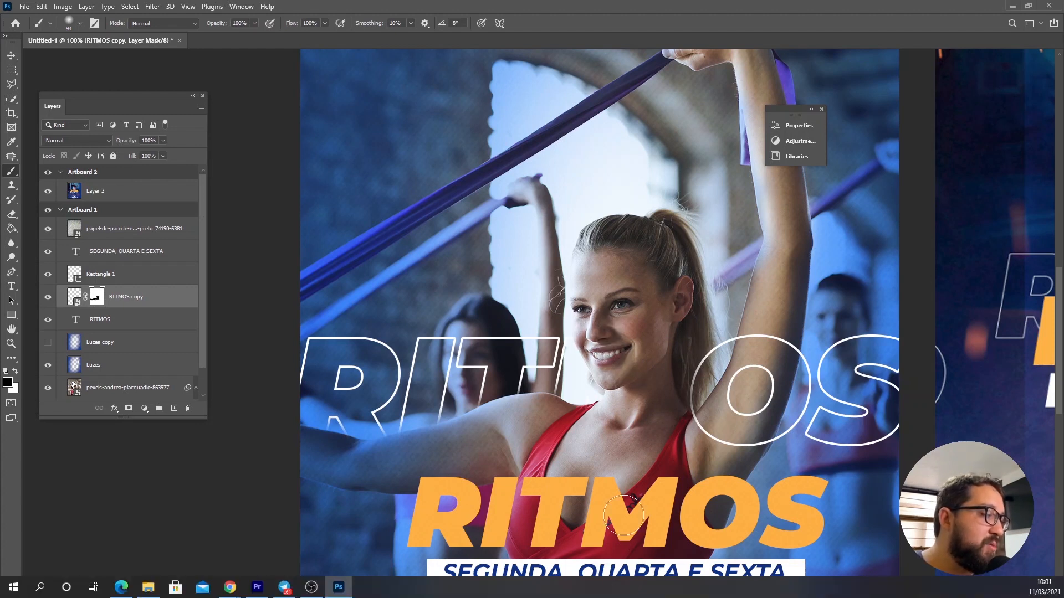
# Step: Mask the outlined RITMOS letters where they cross the woman's raised arm and shoulder
pyautogui.moveTo(593, 594); pyautogui.dragTo(642, 594)
pyautogui.moveTo(566, 331)
pyautogui.mouseDown()
pyautogui.moveTo(546, 415)
pyautogui.moveTo(589, 337)
pyautogui.moveTo(541, 427)
pyautogui.moveTo(568, 392)
pyautogui.moveTo(534, 436)
pyautogui.moveTo(512, 441)
pyautogui.moveTo(539, 419)
pyautogui.moveTo(510, 438)
pyautogui.moveTo(567, 363)
pyautogui.moveTo(568, 334)
pyautogui.moveTo(560, 354)
pyautogui.moveTo(573, 336)
pyautogui.moveTo(585, 341)
pyautogui.moveTo(581, 371)
pyautogui.moveTo(596, 343)
pyautogui.moveTo(550, 433)
pyautogui.mouseUp()
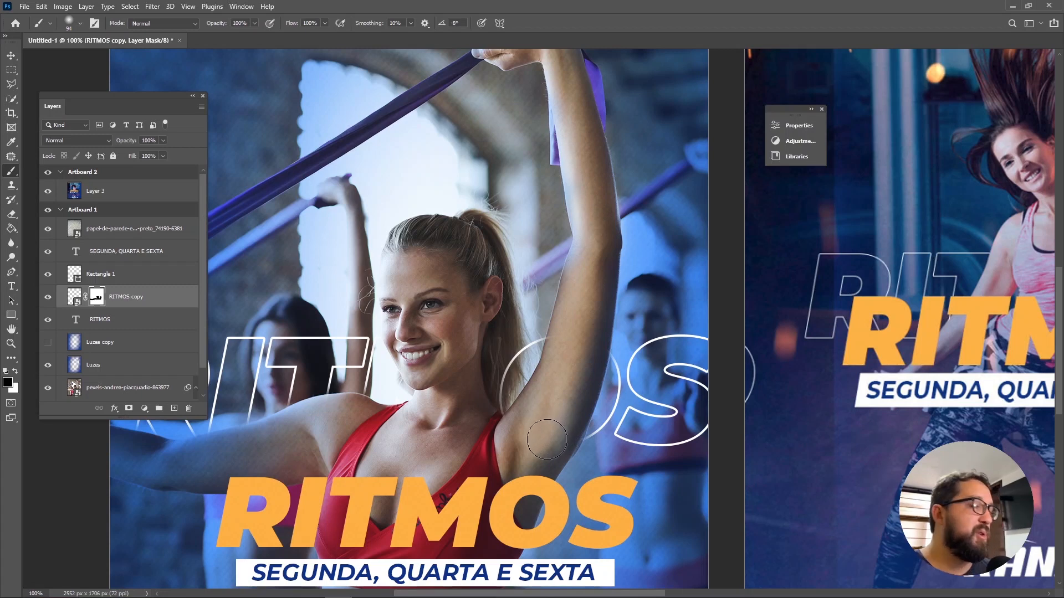
pyautogui.hotkey('ctrl', '-')
pyautogui.hotkey('ctrl', '-')
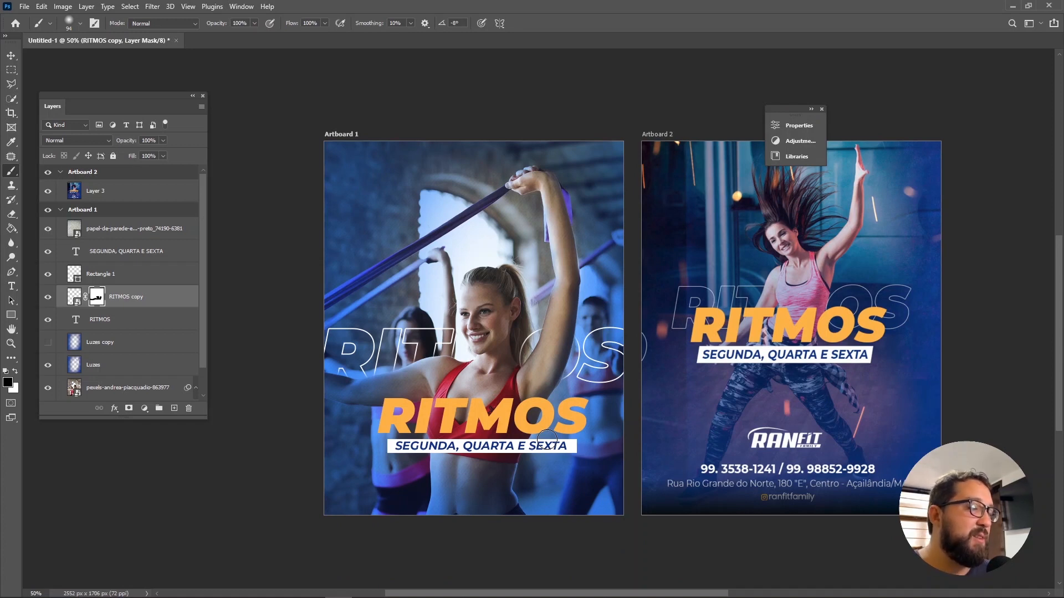
# Step: Add a "SUA LOGO AQUI" text box below the subtitle bar on Artboard 1 at 46 pt
pyautogui.click(11, 56)
pyautogui.click(11, 286)
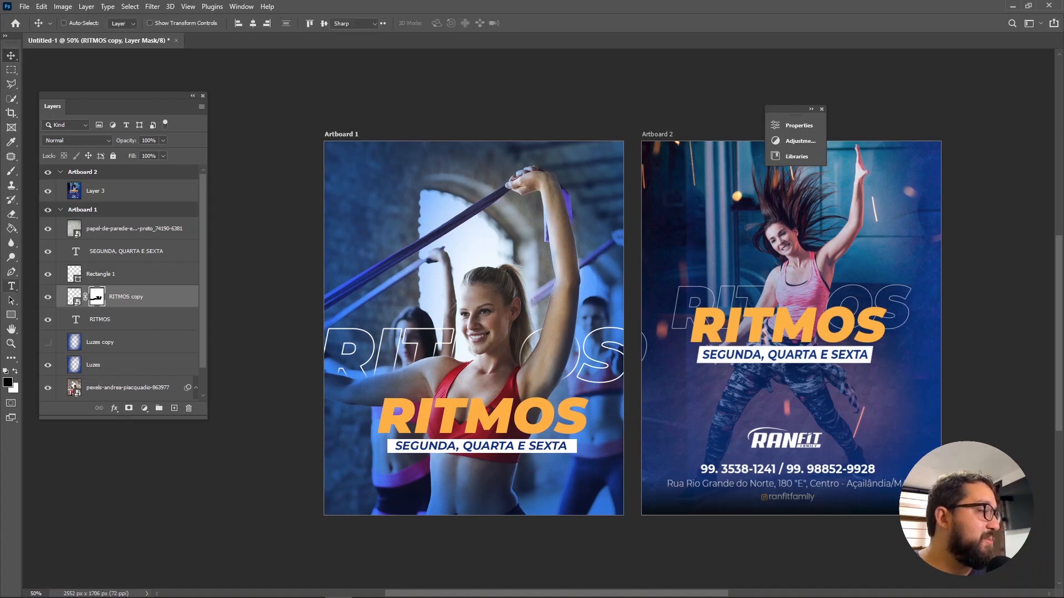
pyautogui.moveTo(503, 495); pyautogui.dragTo(549, 515)
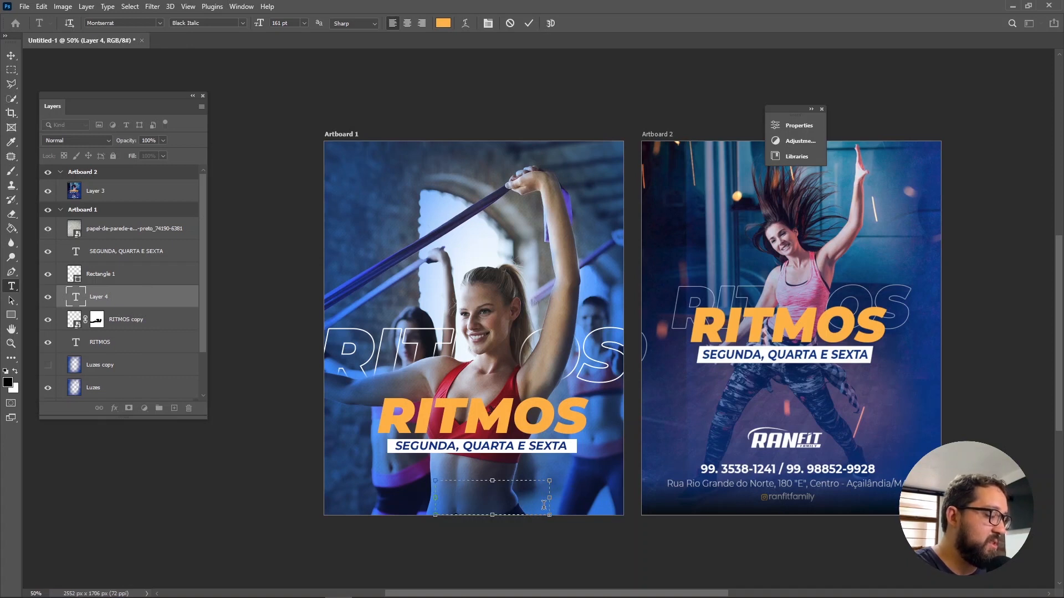
pyautogui.write('SUA')
pyautogui.hotkey('ctrl', 'a')
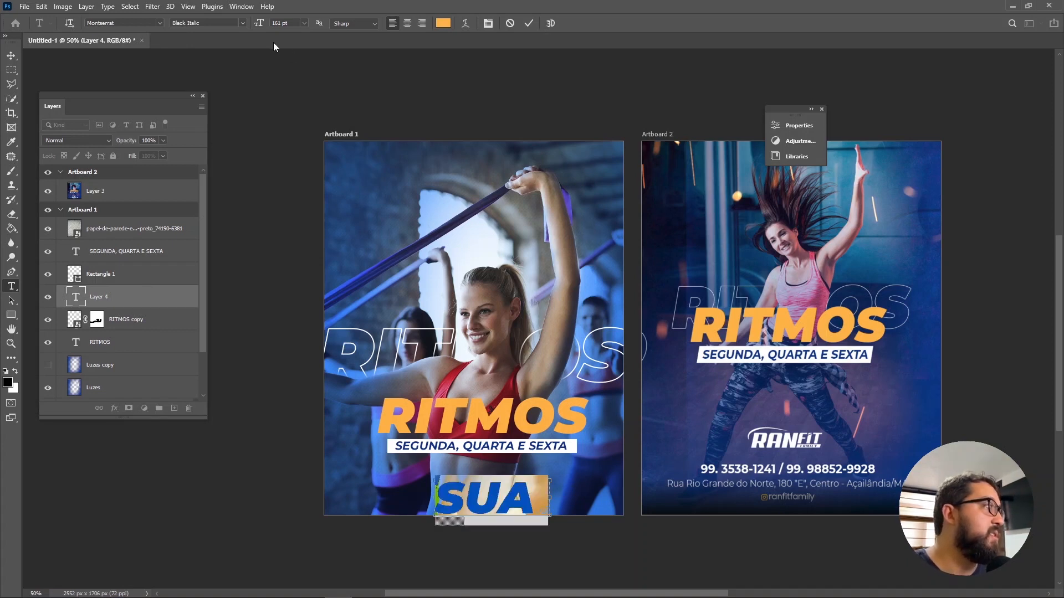
pyautogui.moveTo(258, 23)
pyautogui.mouseDown()
pyautogui.moveTo(195, 19)
pyautogui.moveTo(238, 21)
pyautogui.mouseUp()
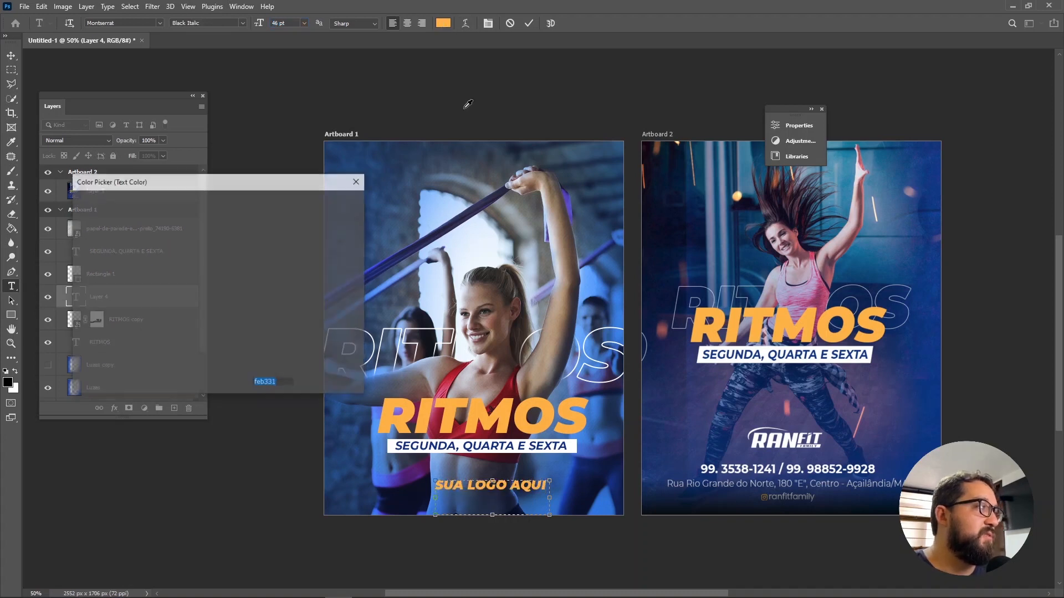
# Step: Color the logo placeholder text white (ffffff) and break it onto a second line before AQUI
pyautogui.click(443, 23)
pyautogui.write('ffffff')
pyautogui.click(328, 202)
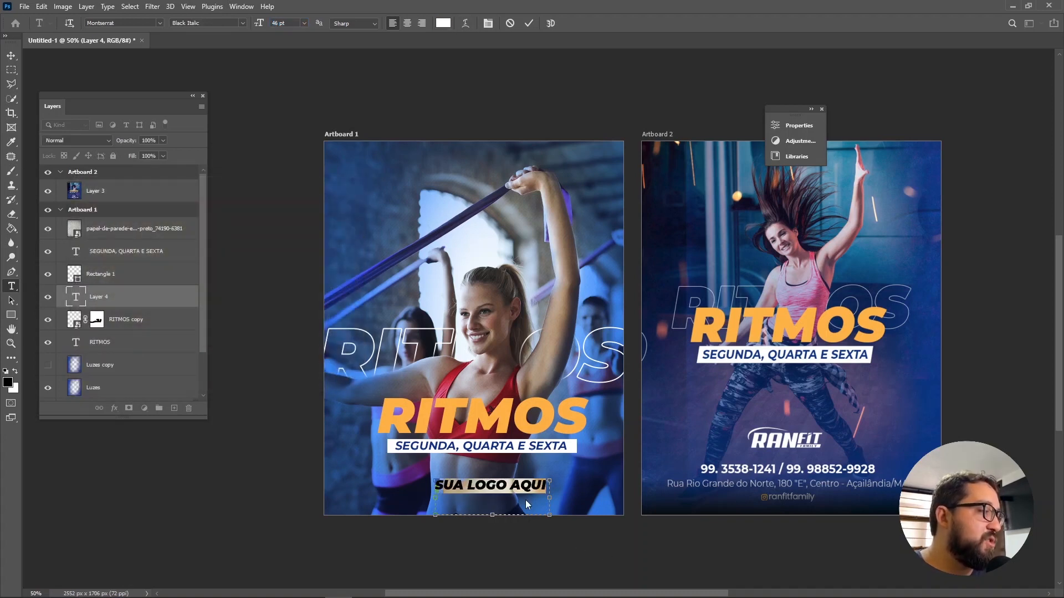
pyautogui.click(512, 488)
pyautogui.press('Return')
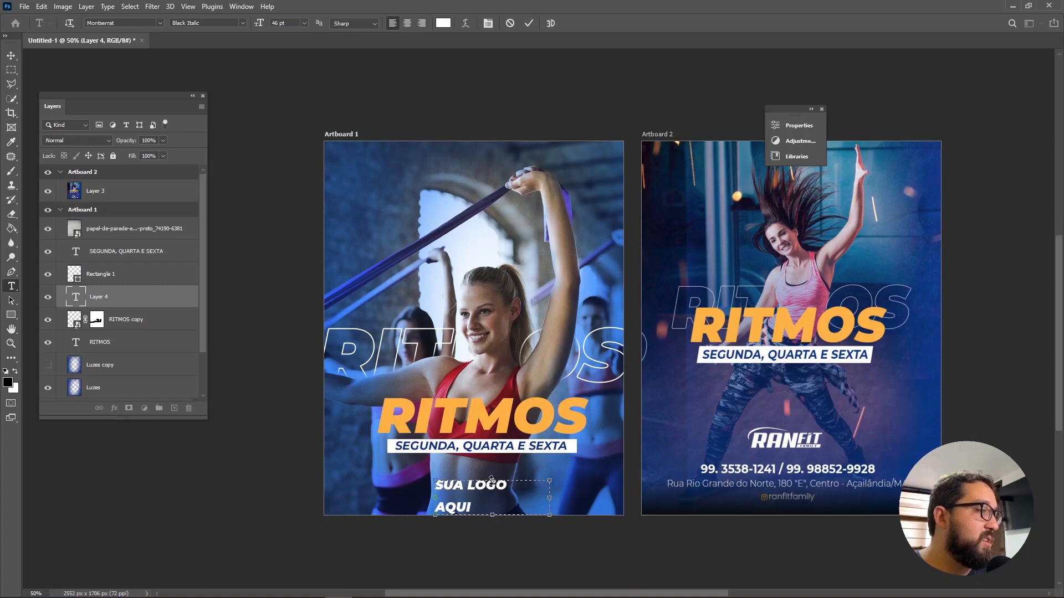
# Step: Center-align the SUA LOGO AQUI text and restyle it in Montserrat Light Italic with 45 pt leading
pyautogui.doubleClick(77, 299)
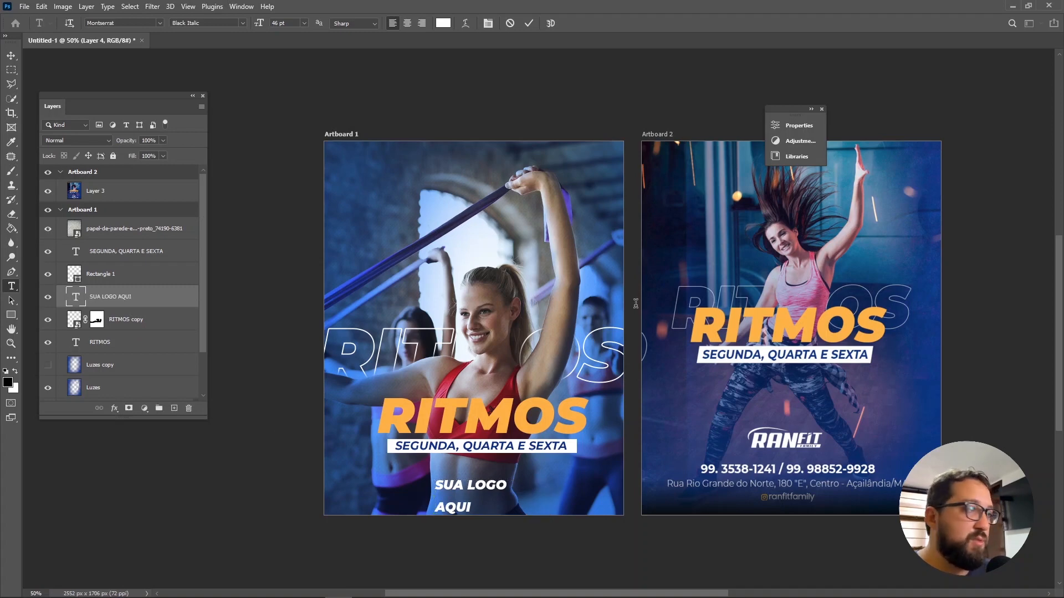
pyautogui.click(407, 23)
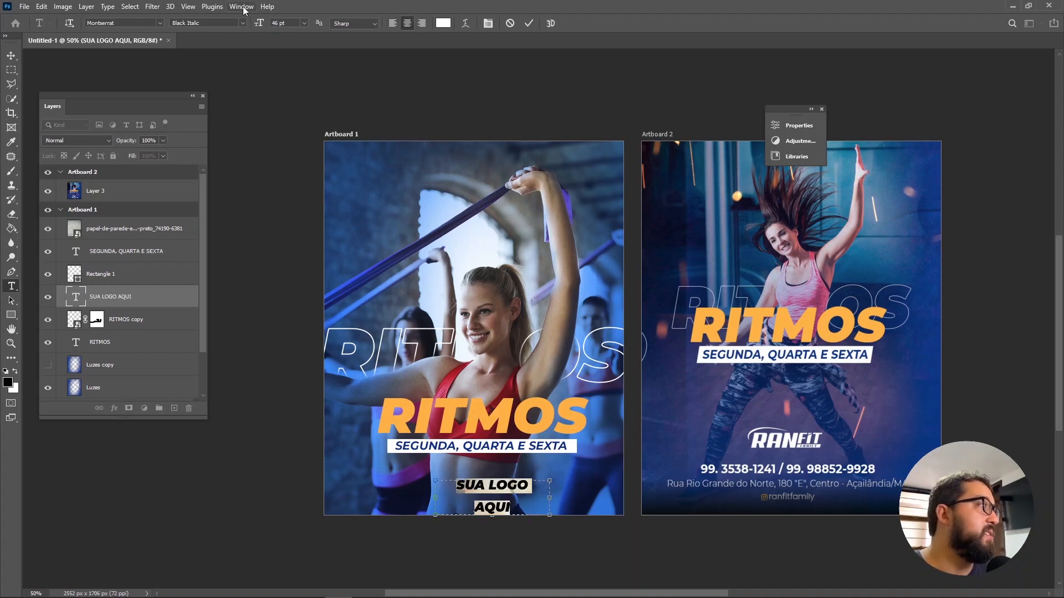
pyautogui.click(241, 6)
pyautogui.click(328, 135)
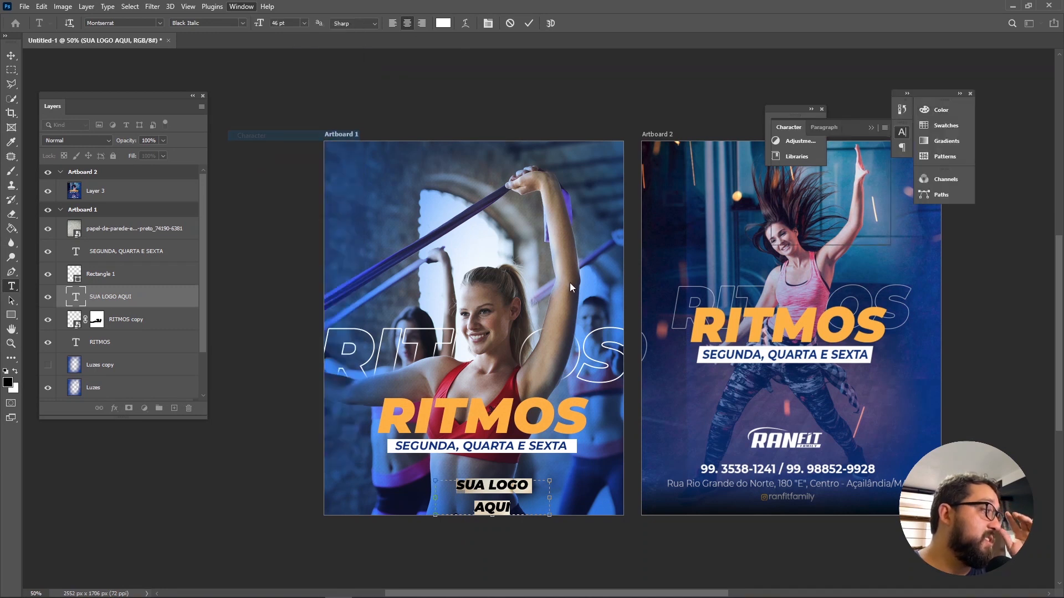
pyautogui.hotkey('ctrl', 'Return')
pyautogui.press('v')
# Step: Try placing the SUA LOGO AQUI text above the woman's head near the artboard's upper edge, then undo the move
pyautogui.moveTo(498, 490); pyautogui.dragTo(484, 171)
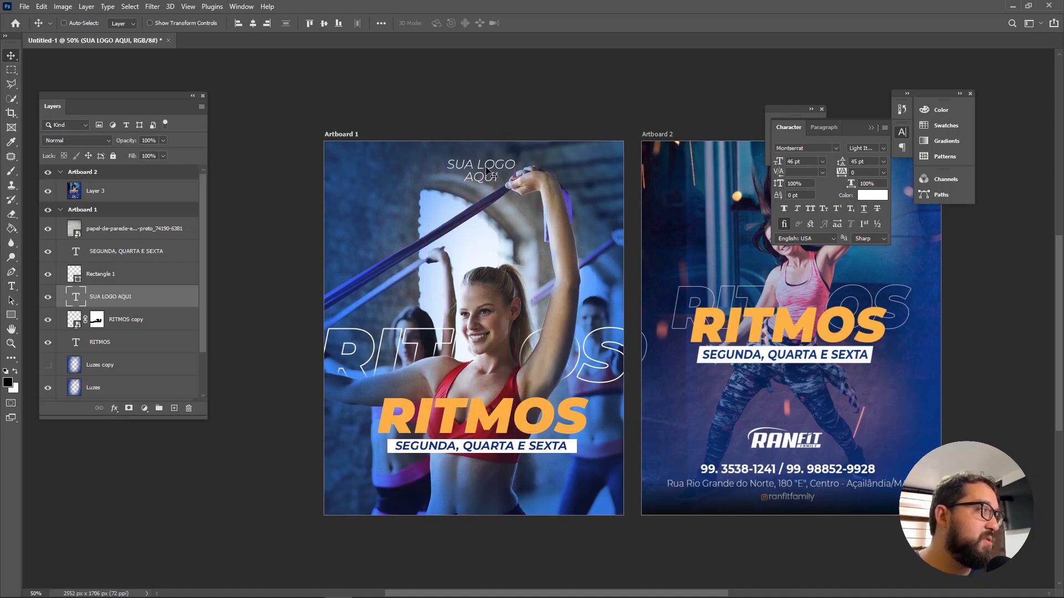
pyautogui.press('ctrl')
pyautogui.hotkey('ctrl', 'z')
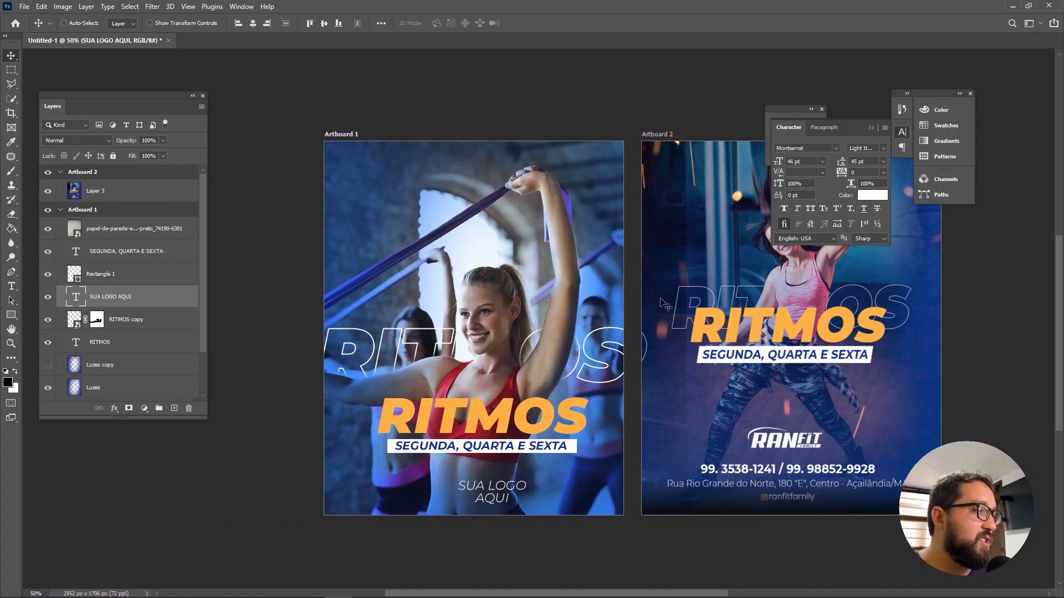
# Step: Center the SUA LOGO AQUI text beneath the subtitle bar and make the Luzes copy layer visible
pyautogui.moveTo(494, 490); pyautogui.dragTo(490, 489)
pyautogui.click(47, 364)
pyautogui.click(147, 365)
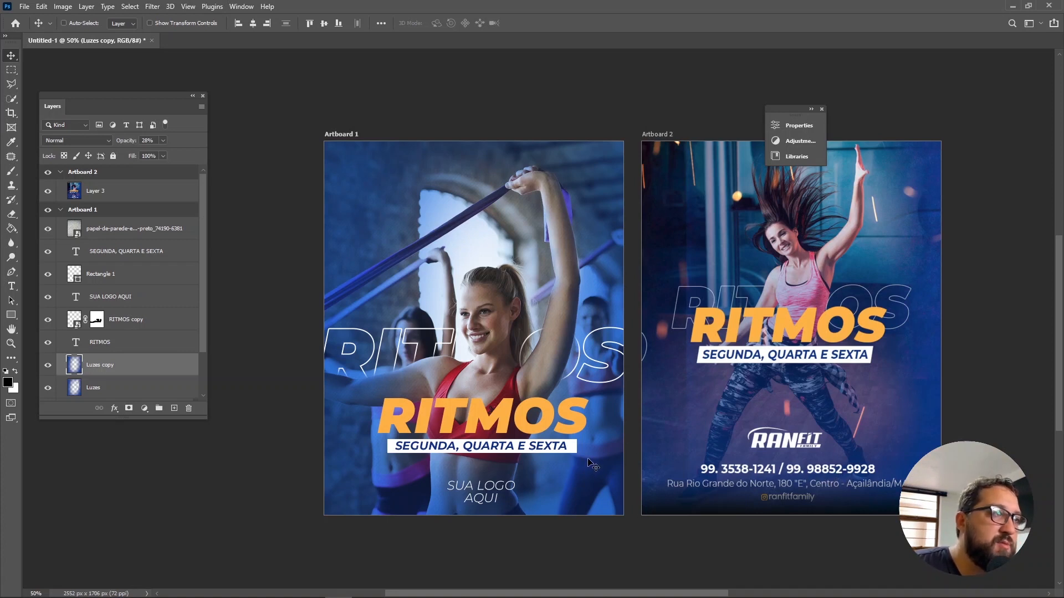
# Step: Add a Hue/Saturation adjustment layer above the canvas texture layer
pyautogui.click(126, 235)
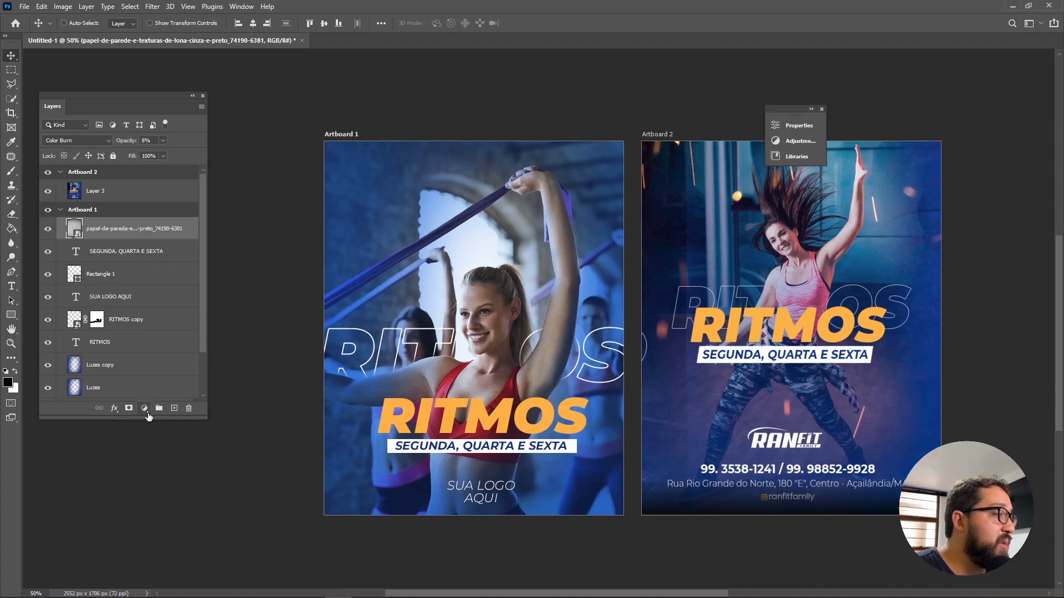
pyautogui.click(145, 409)
pyautogui.click(146, 412)
pyautogui.click(146, 413)
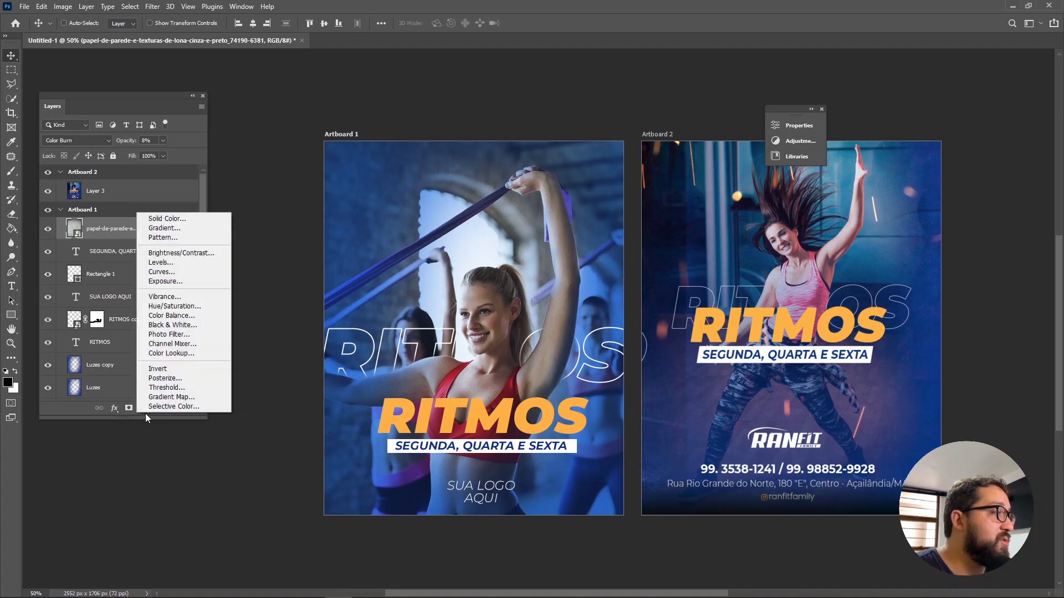
pyautogui.click(209, 307)
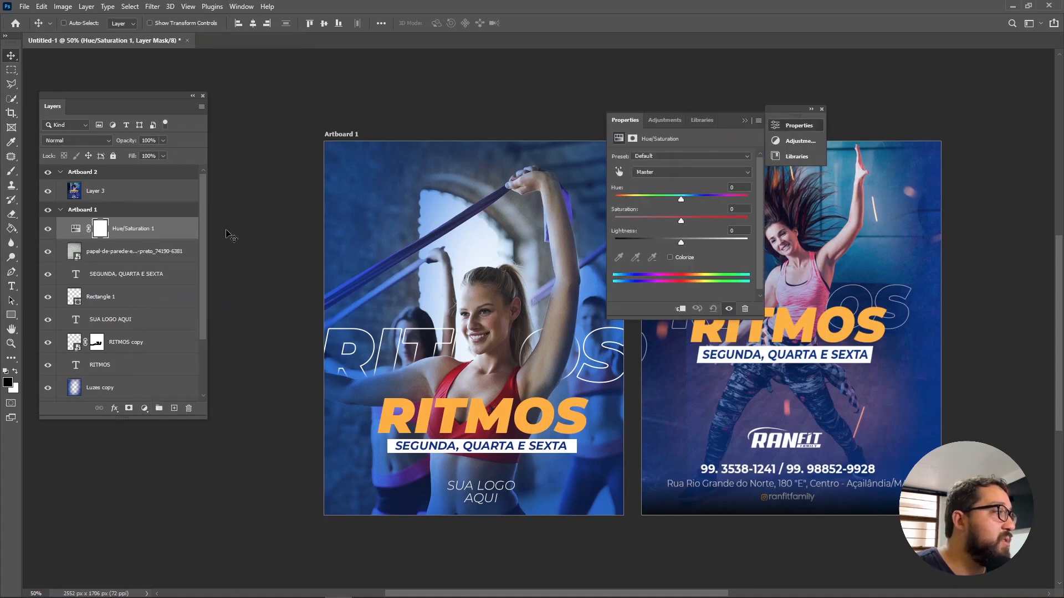
pyautogui.moveTo(719, 120); pyautogui.dragTo(238, 292)
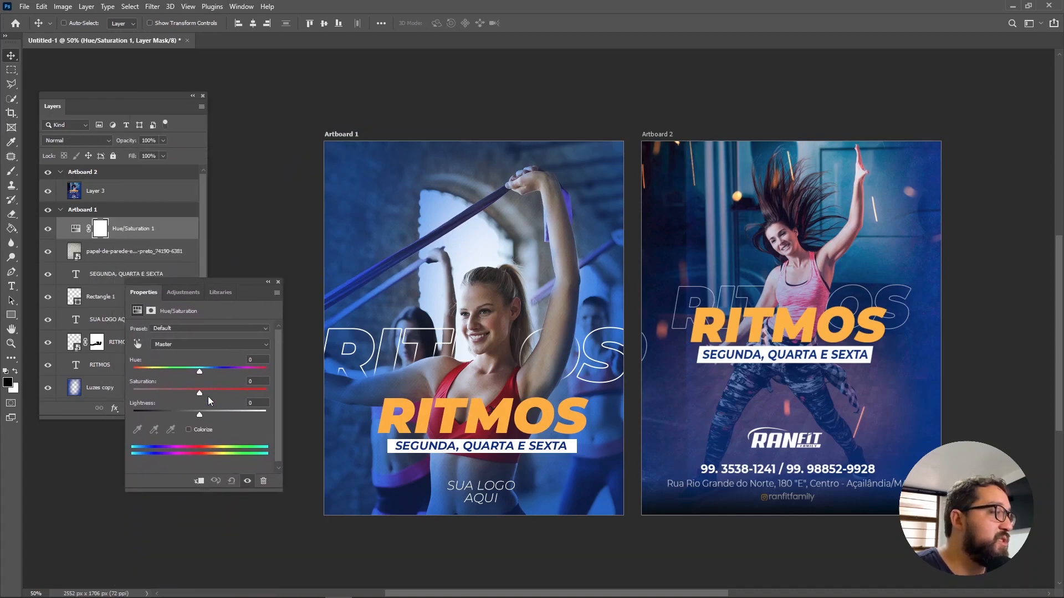
# Step: Try Saturation values of +100 and -100 on the Hue/Saturation adjustment, then undo the desaturation
pyautogui.moveTo(273, 397); pyautogui.dragTo(282, 390)
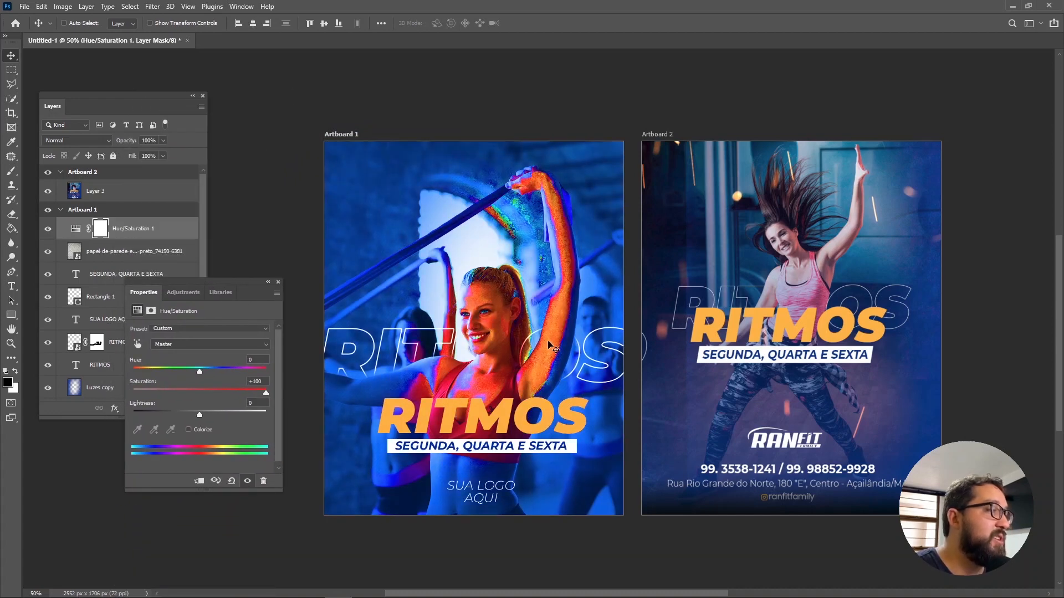
pyautogui.moveTo(214, 398); pyautogui.dragTo(102, 390)
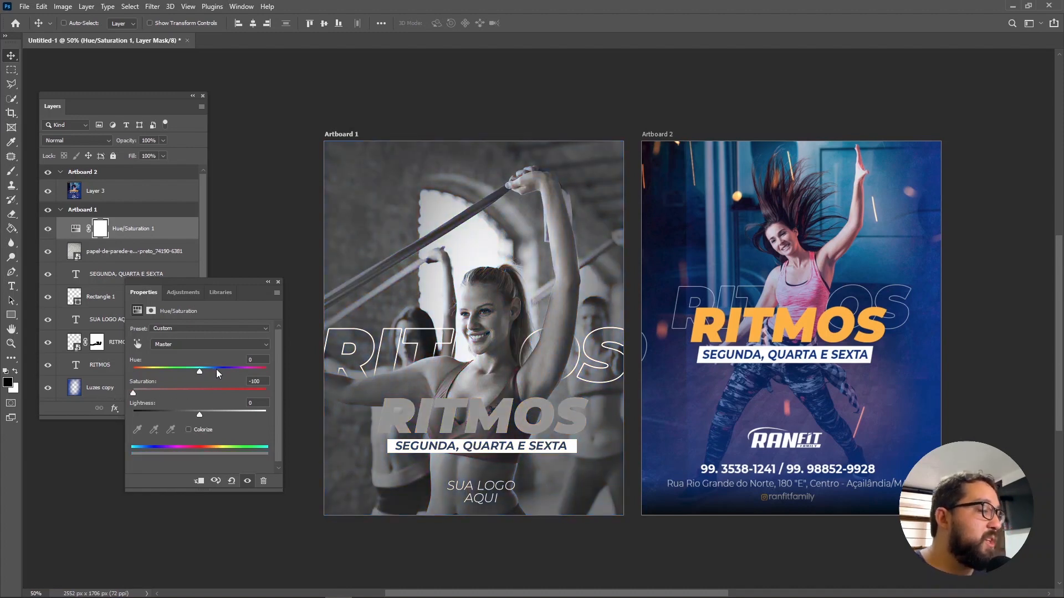
pyautogui.hotkey('ctrl', 'z')
# Step: Try a Hue of -110 on the flyer, then undo it and the Hue/Saturation adjustment layer
pyautogui.moveTo(196, 370); pyautogui.dragTo(152, 370)
pyautogui.hotkey('ctrl', 'z')
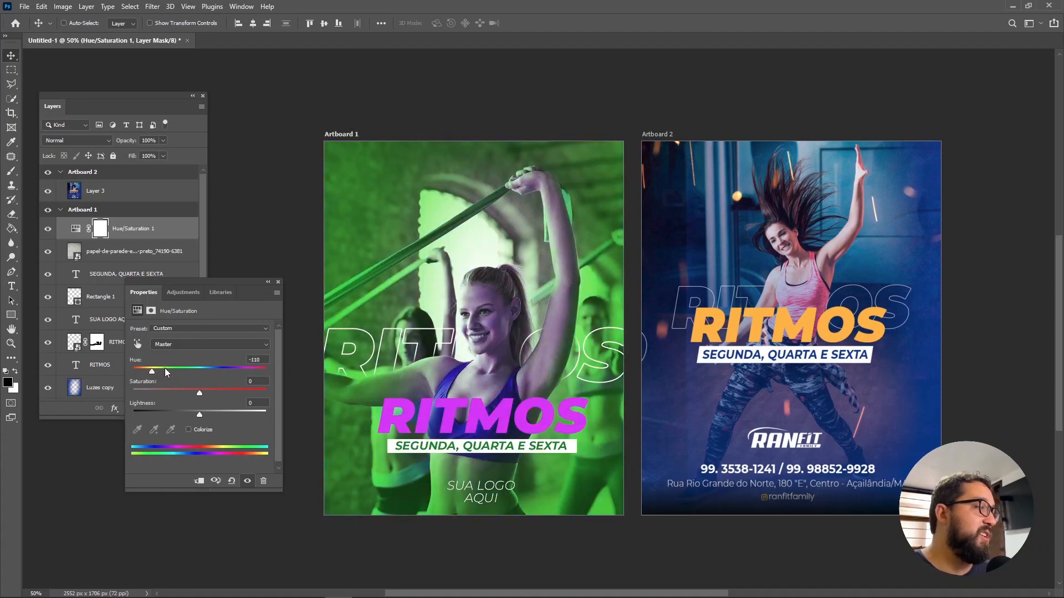
pyautogui.hotkey('ctrl', 'z')
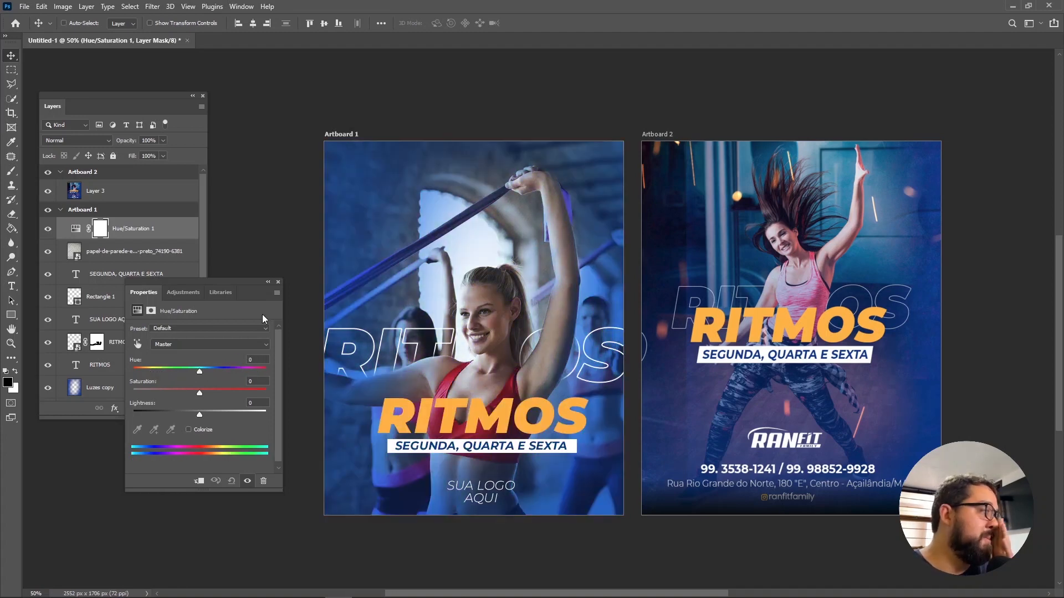
pyautogui.hotkey('ctrl', 'z')
# Step: Add a Levels adjustment layer above the canvas texture with black input 6 and midtones 0.97
pyautogui.click(146, 408)
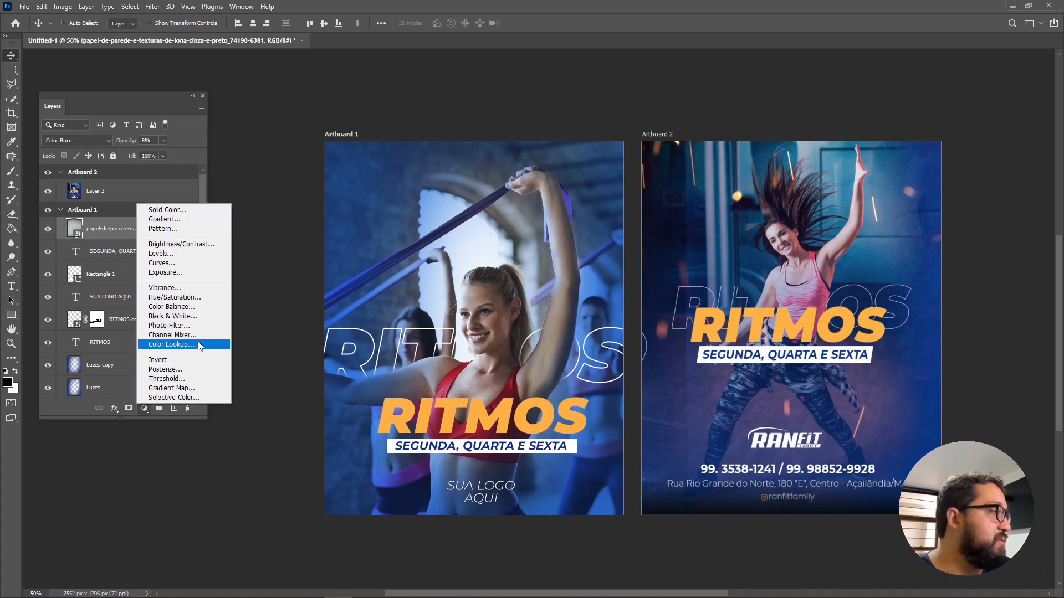
pyautogui.click(208, 253)
pyautogui.moveTo(315, 298); pyautogui.dragTo(253, 285)
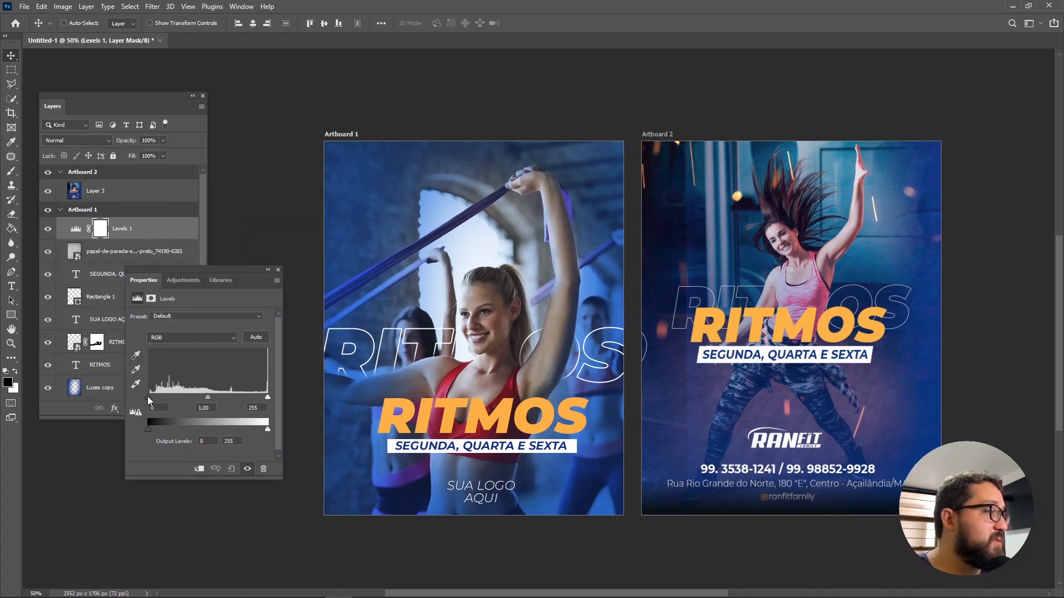
pyautogui.moveTo(148, 397)
pyautogui.mouseDown()
pyautogui.moveTo(171, 396)
pyautogui.moveTo(148, 398)
pyautogui.mouseUp()
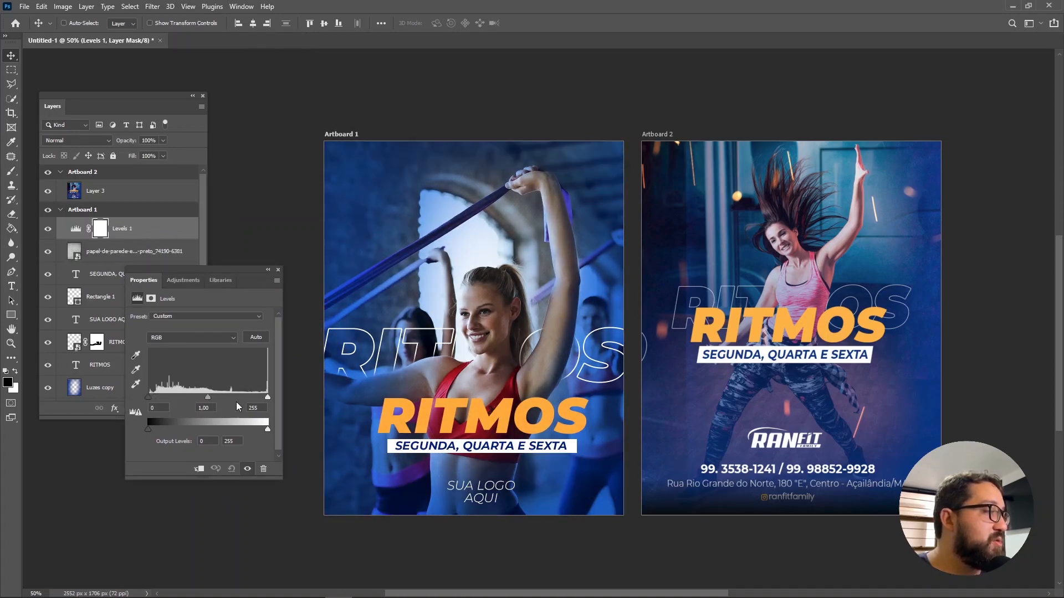
pyautogui.moveTo(268, 397)
pyautogui.mouseDown()
pyautogui.moveTo(241, 393)
pyautogui.moveTo(277, 400)
pyautogui.mouseUp()
pyautogui.moveTo(149, 398); pyautogui.dragTo(211, 397)
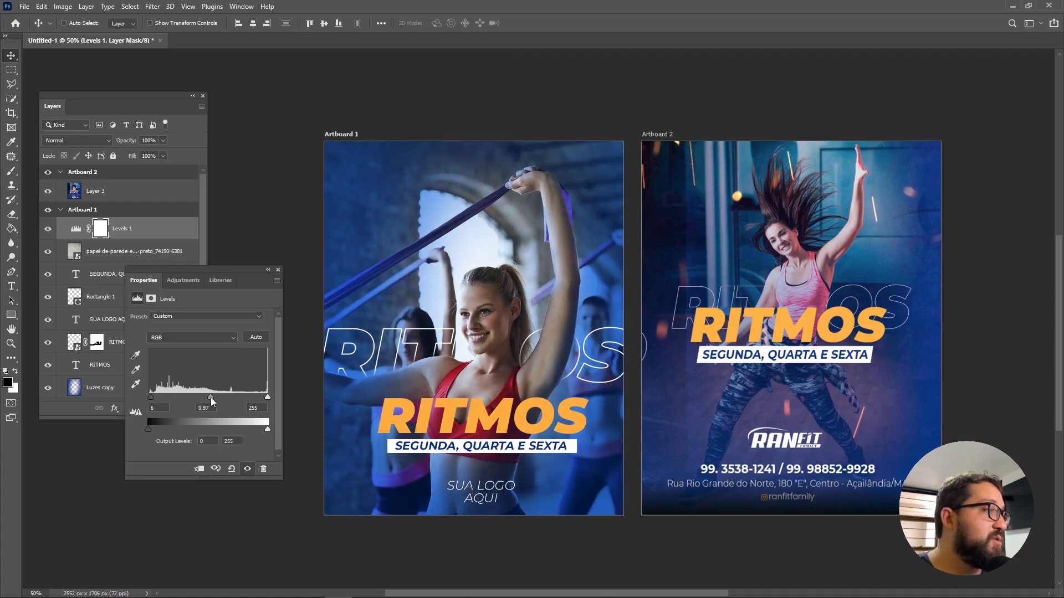
pyautogui.click(278, 270)
# Step: Add a Color Balance adjustment layer with midtones at Cyan-Red +49, Magenta-Green -16 and Yellow-Blue -2
pyautogui.click(145, 410)
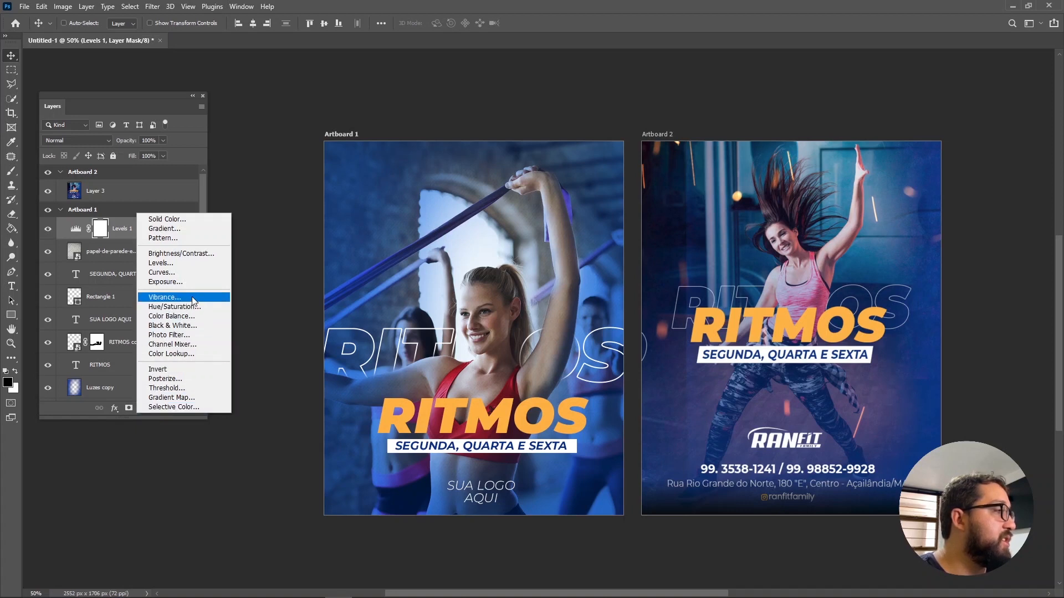
pyautogui.click(200, 316)
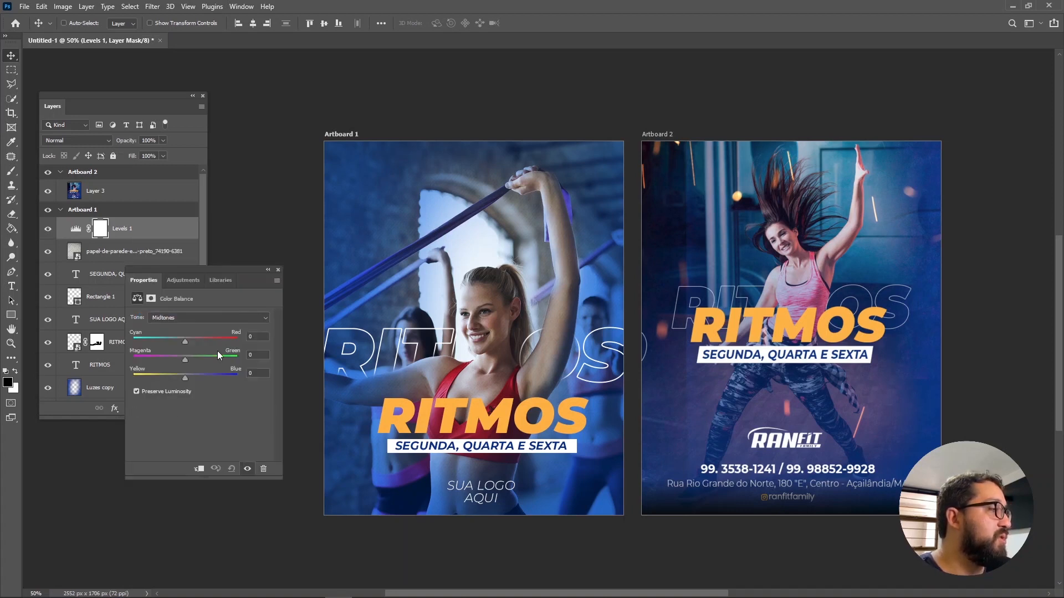
pyautogui.moveTo(187, 341); pyautogui.dragTo(165, 342)
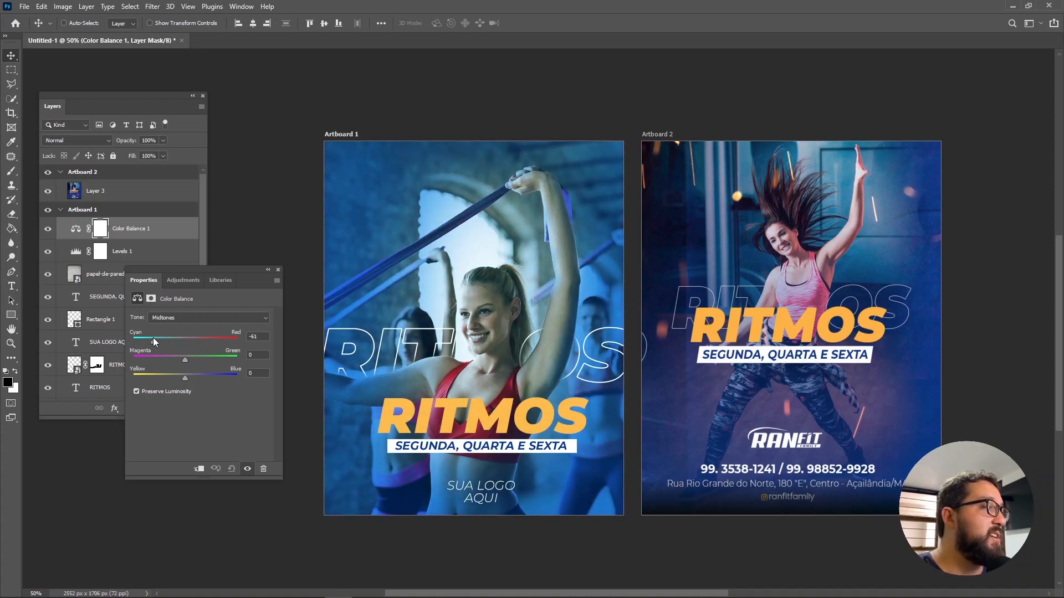
pyautogui.moveTo(150, 339); pyautogui.dragTo(201, 343)
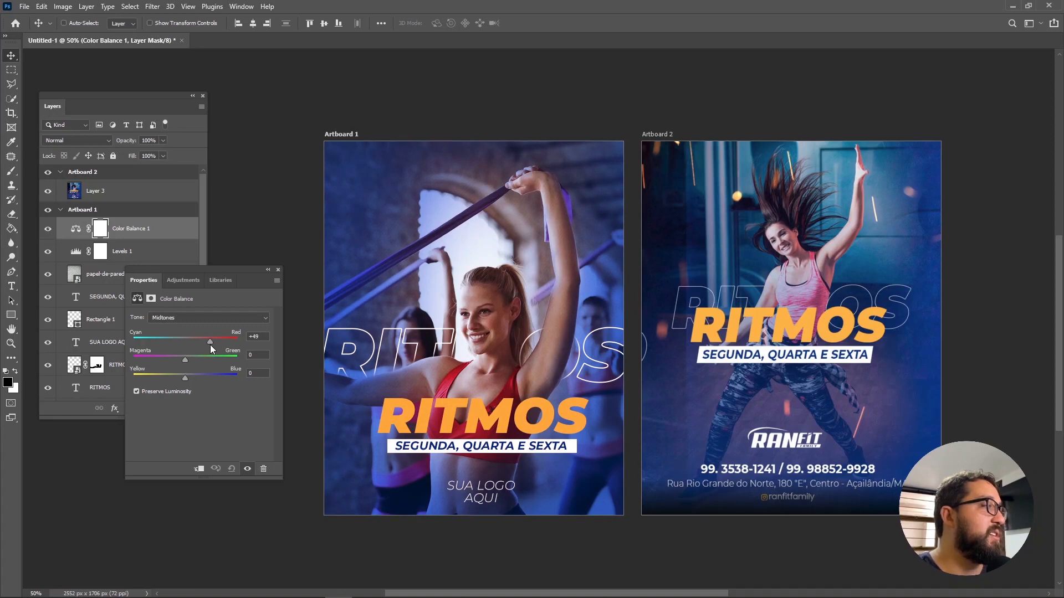
pyautogui.moveTo(186, 359)
pyautogui.mouseDown()
pyautogui.moveTo(204, 358)
pyautogui.moveTo(167, 354)
pyautogui.moveTo(182, 377)
pyautogui.moveTo(166, 376)
pyautogui.moveTo(180, 375)
pyautogui.mouseUp()
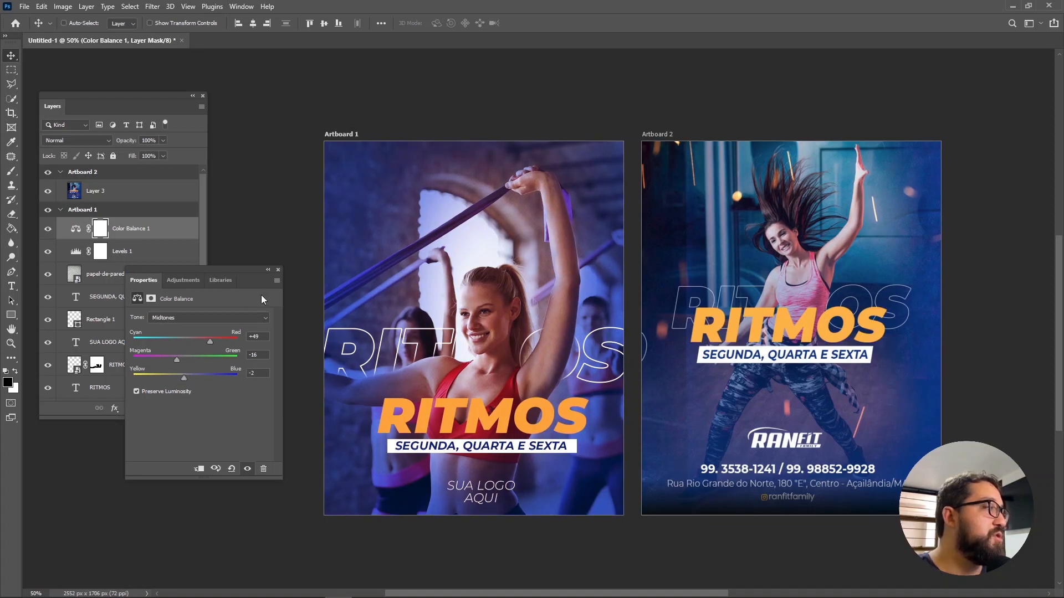
pyautogui.click(268, 270)
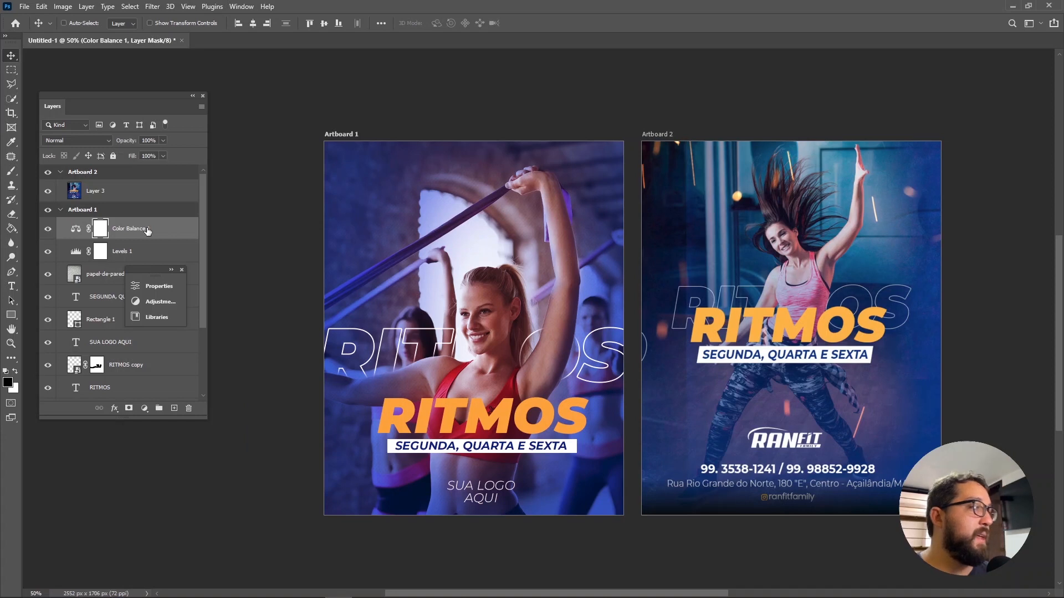